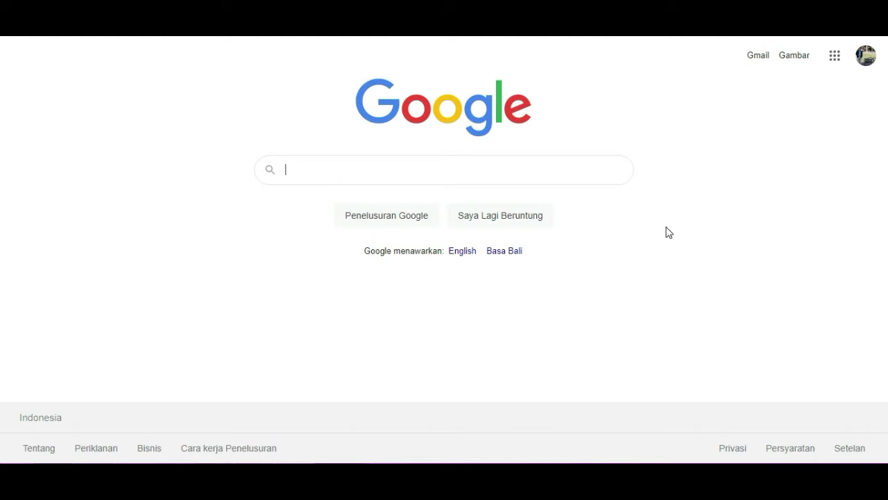
# Search Google for quizizz and open the Quizizz website from the results.
pyautogui.write('quiz')
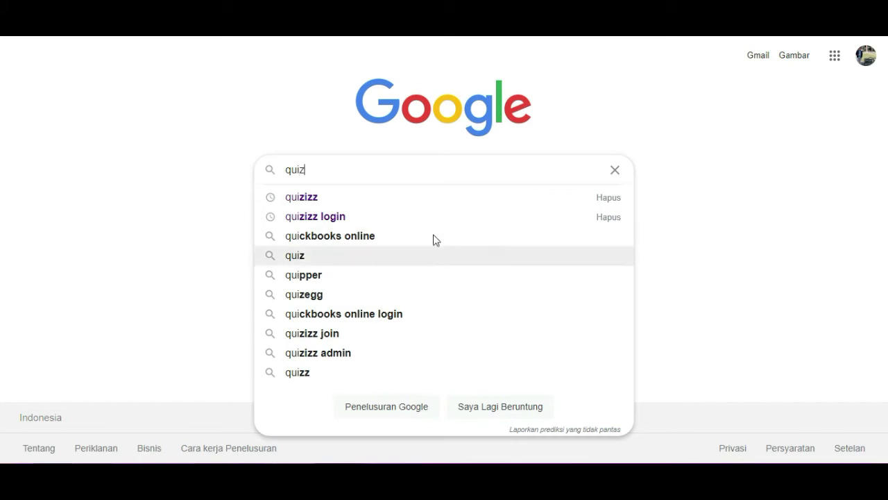
pyautogui.click(329, 198)
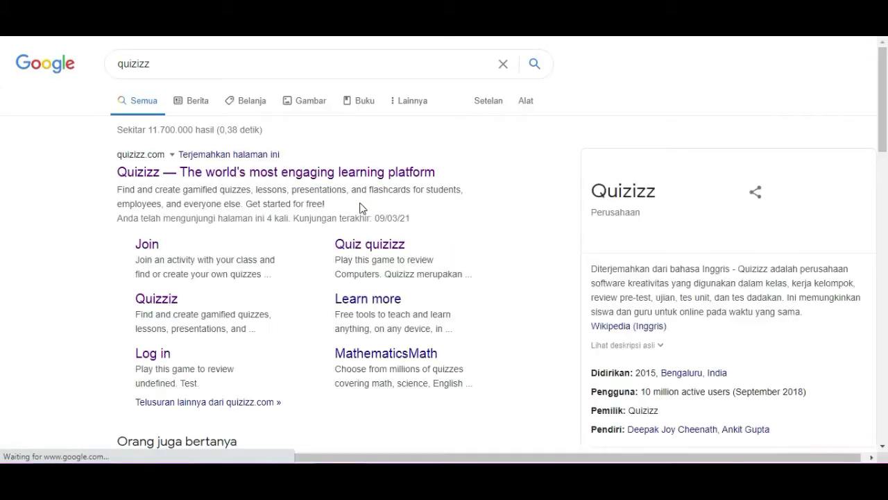
pyautogui.click(240, 177)
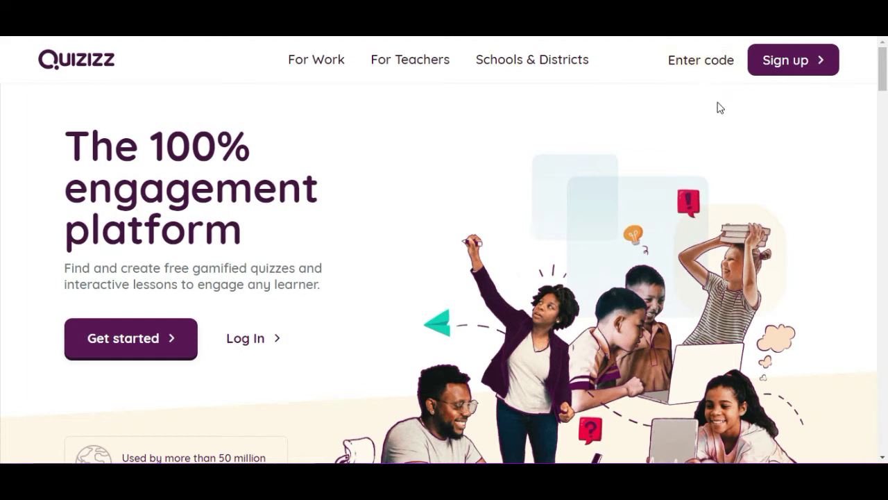
# Go to the Quizizz sign-up page and choose to log in with an existing account instead.
pyautogui.click(807, 70)
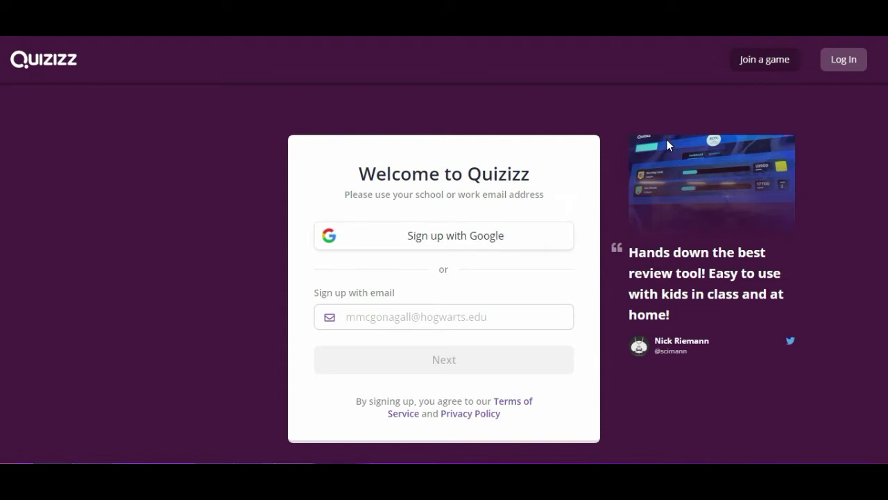
pyautogui.click(843, 61)
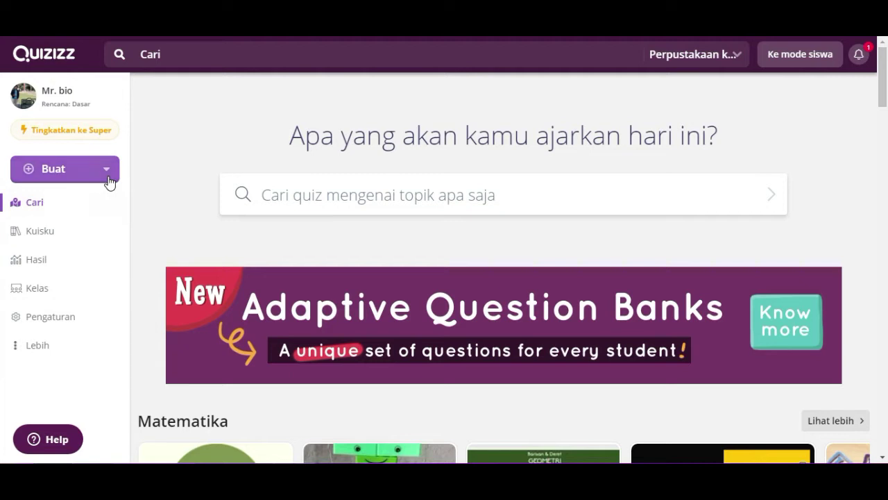
# Create a new quiz named "Ujian Biologi Kelas XI Ipa" with Biologi as its subject.
pyautogui.click(61, 175)
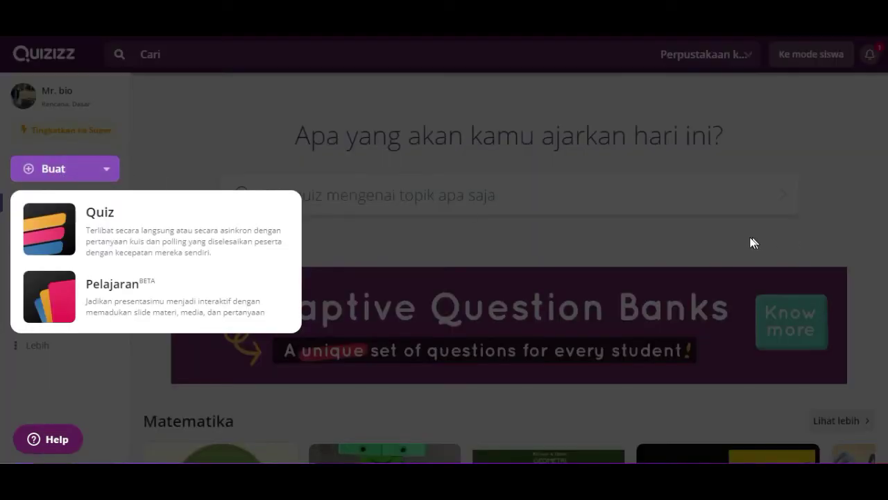
pyautogui.click(157, 237)
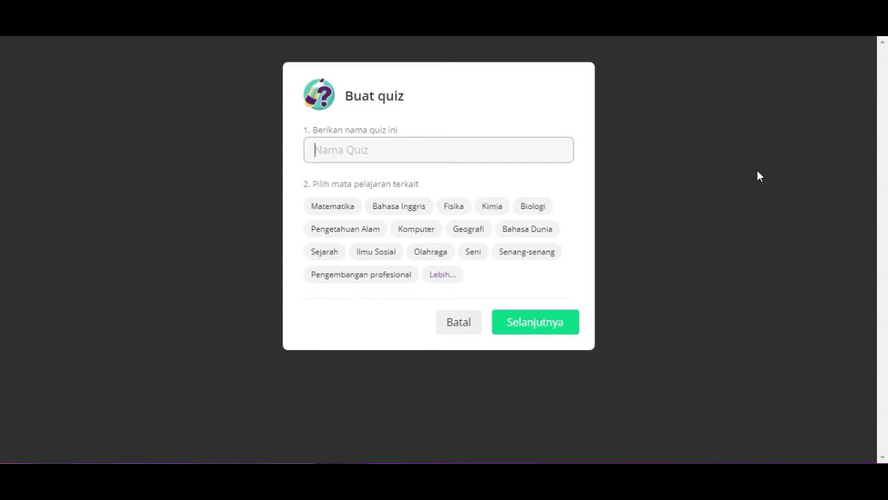
pyautogui.write('Ujian Biologi ')
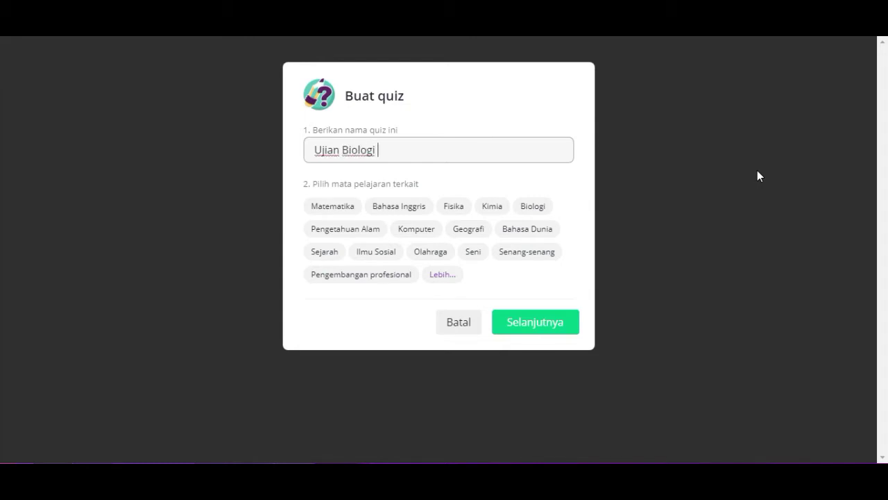
pyautogui.write('Kelas XI ip')
pyautogui.press('BackSpace')
pyautogui.press('BackSpace')
pyautogui.write('Ipa')
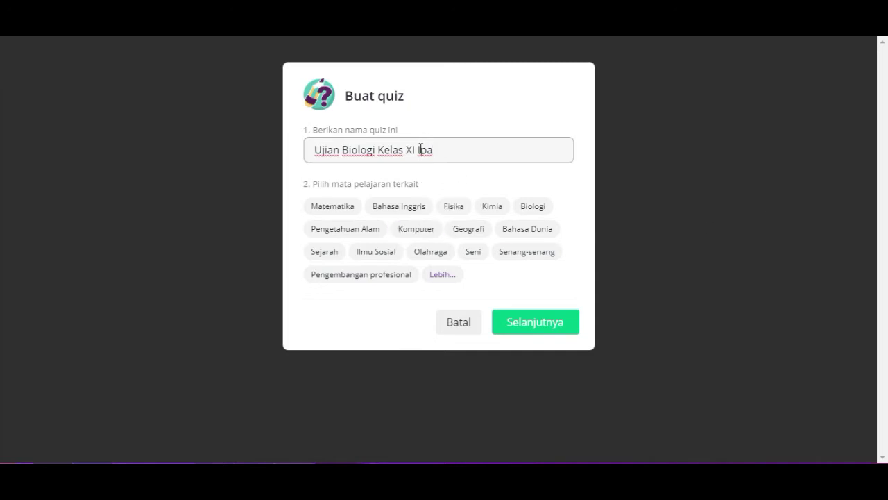
pyautogui.click(544, 215)
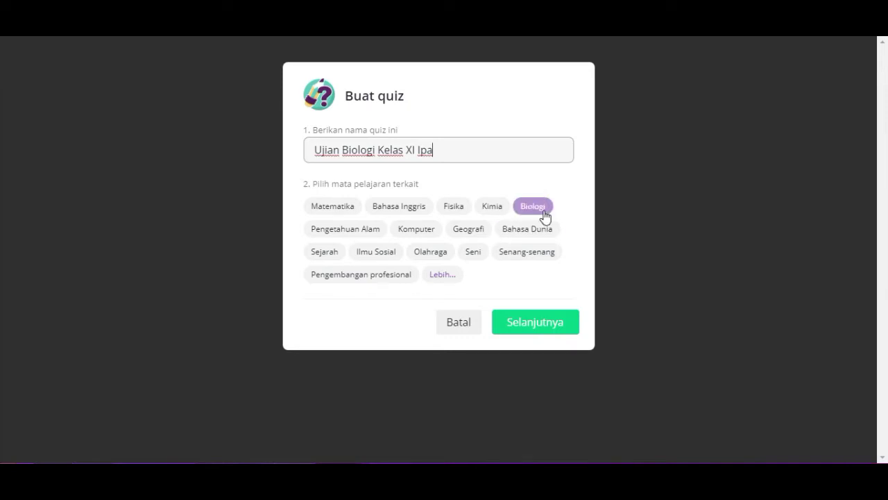
pyautogui.click(539, 330)
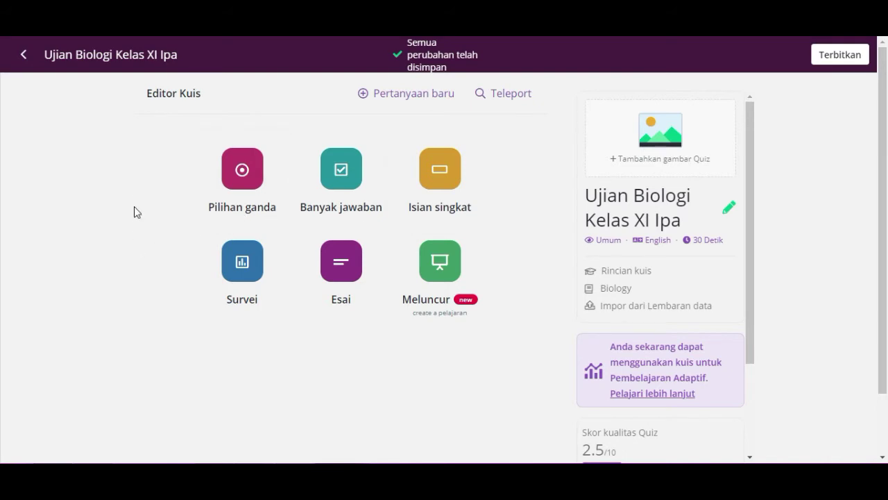
# Add a multiple-choice question (Pilihan ganda) to the quiz and view its editing form.
pyautogui.click(242, 175)
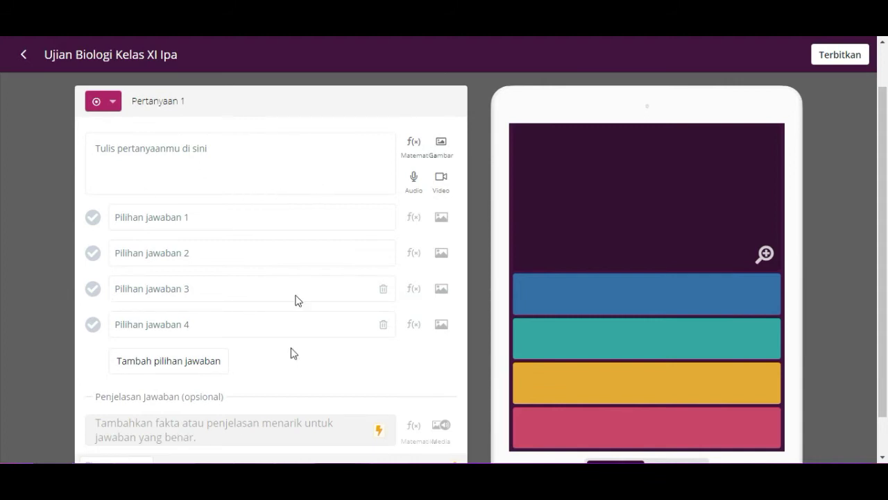
pyautogui.scroll(-1, 212, 266)
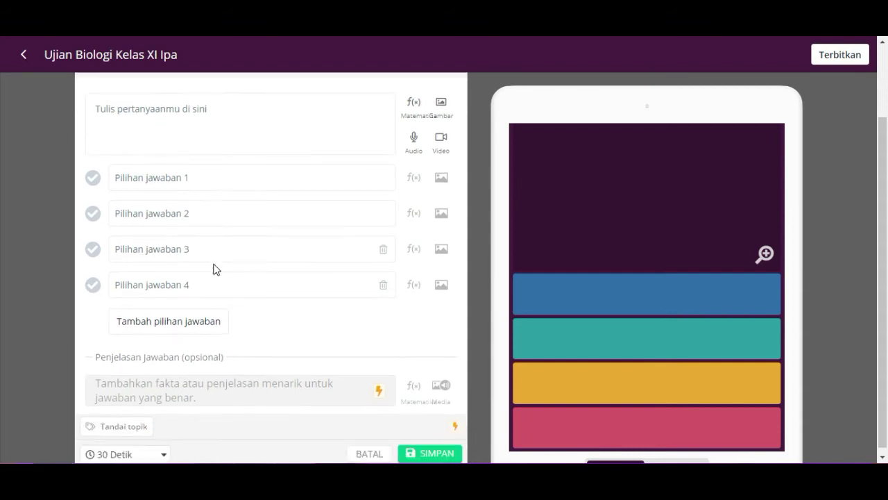
pyautogui.scroll(2, 211, 266)
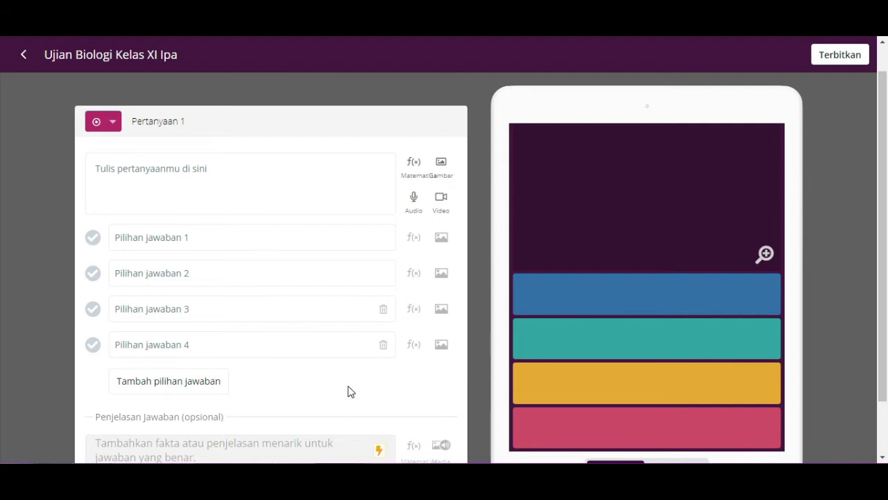
# Switch to the Word exam document, look through its questions and answer options, and return to the Quizizz editor.
pyautogui.click(295, 406)
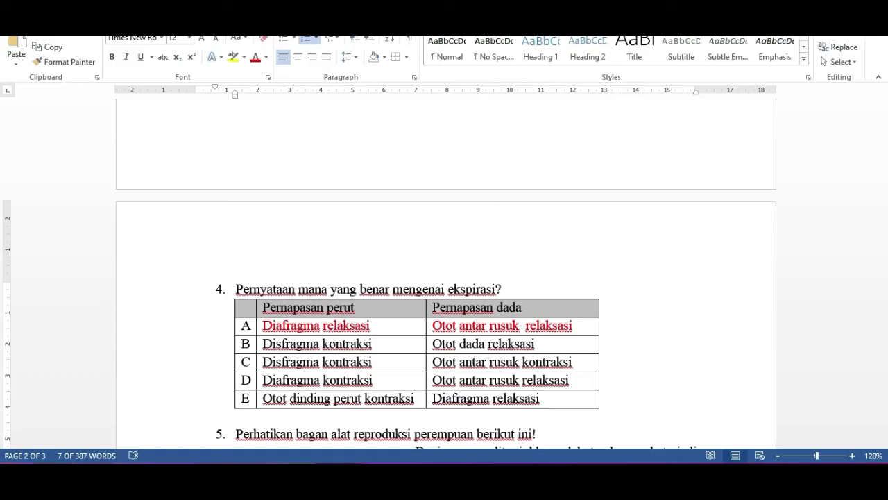
pyautogui.scroll(15, 507, 355)
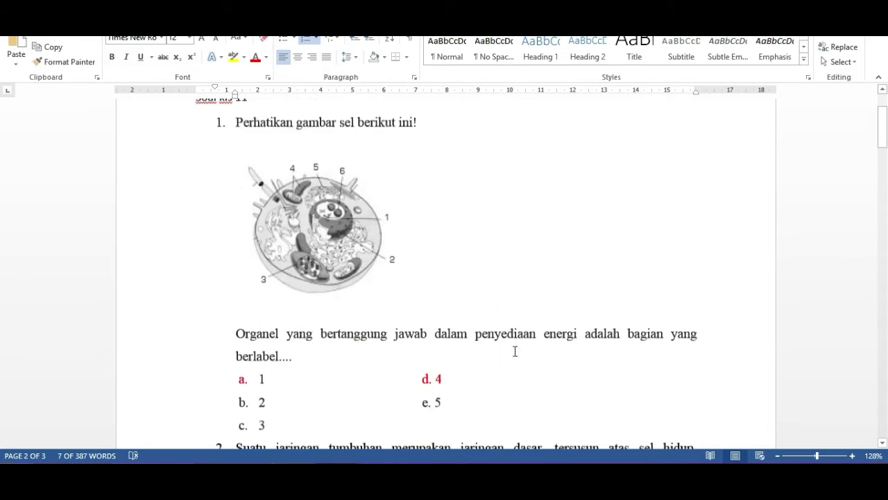
pyautogui.scroll(-4, 513, 354)
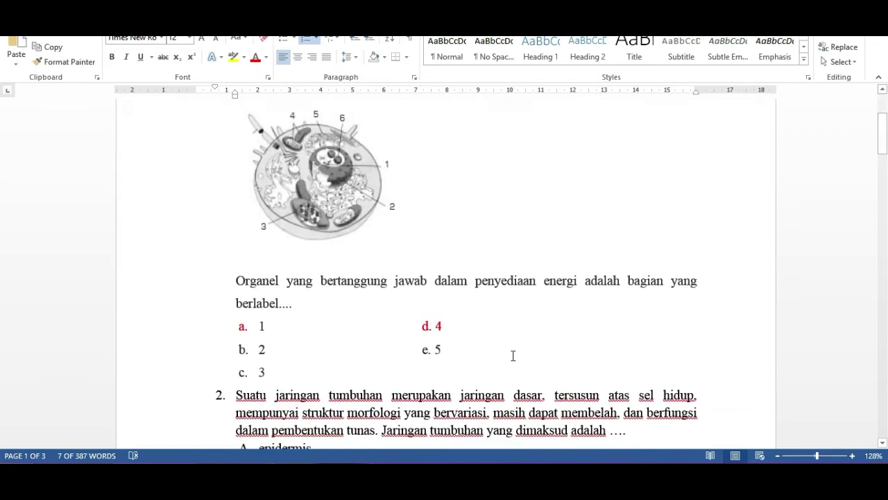
pyautogui.scroll(-4, 512, 355)
pyautogui.scroll(8, 512, 355)
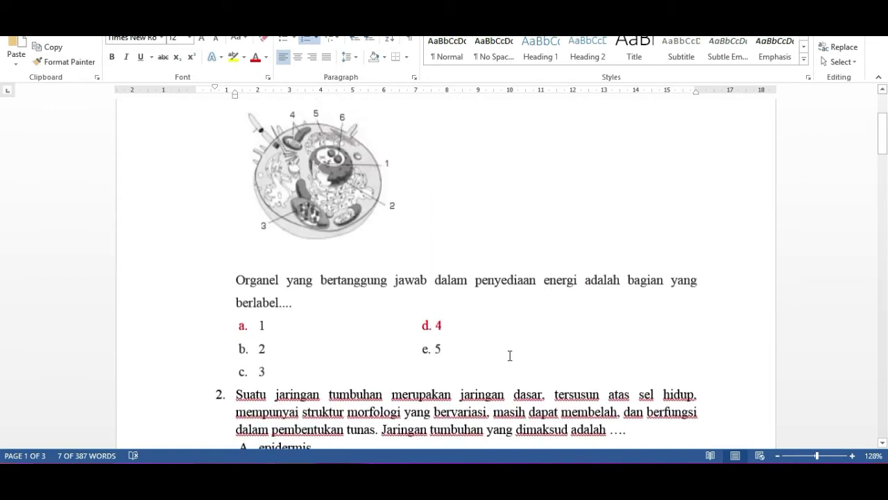
pyautogui.scroll(-7, 304, 413)
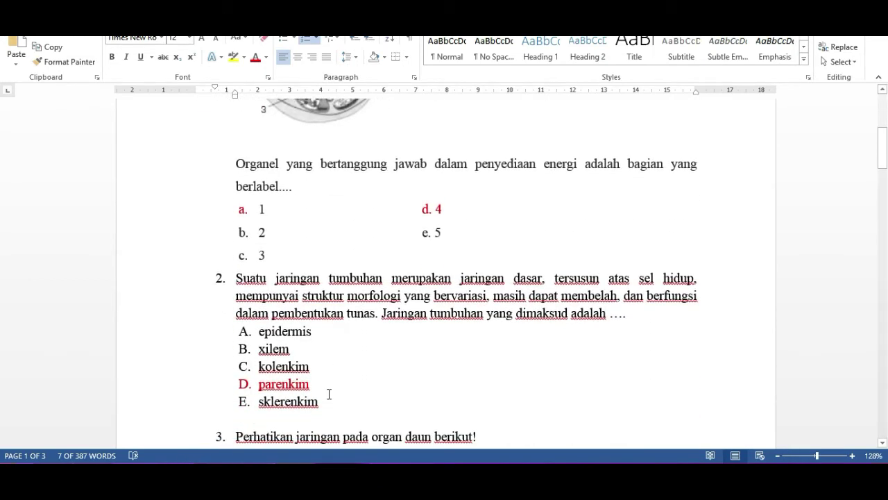
pyautogui.click(85, 410)
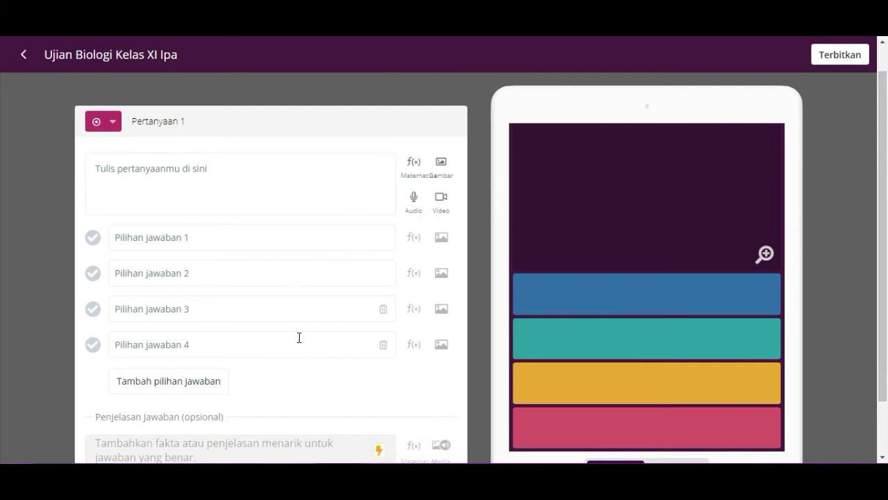
# Copy the text of question 2, beginning "Suatu jaringan tumbuhan", from the Word exam document.
pyautogui.moveTo(295, 479)
pyautogui.click(294, 409)
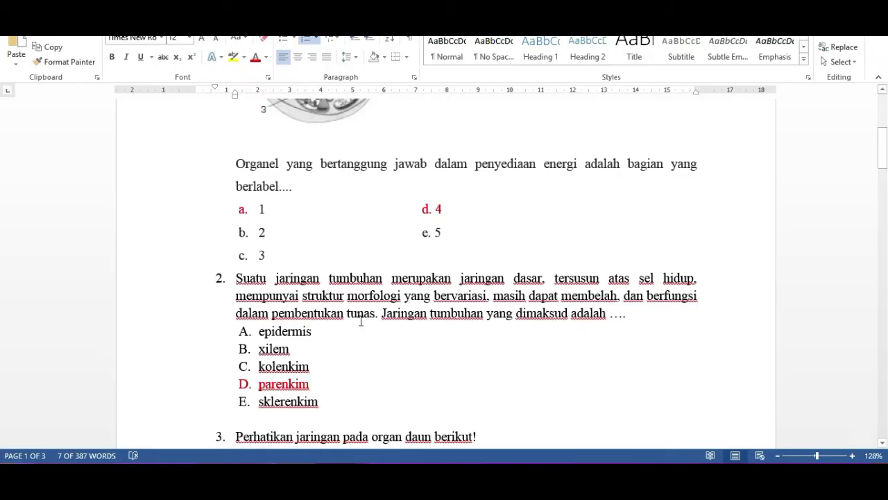
pyautogui.scroll(-1, 359, 308)
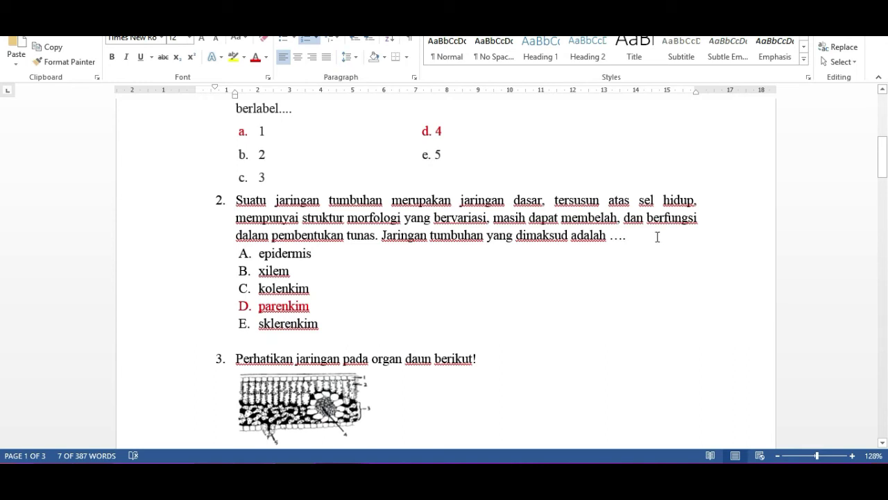
pyautogui.moveTo(651, 241); pyautogui.dragTo(247, 202)
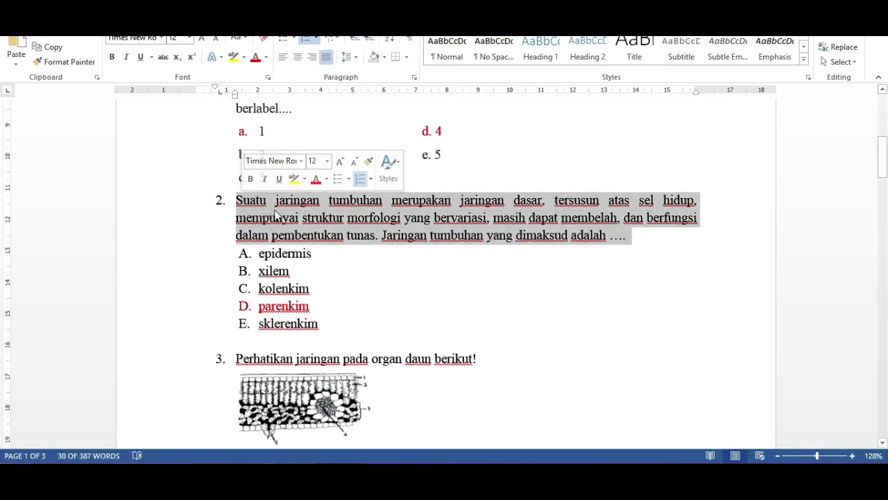
pyautogui.rightClick(465, 229)
pyautogui.click(501, 226)
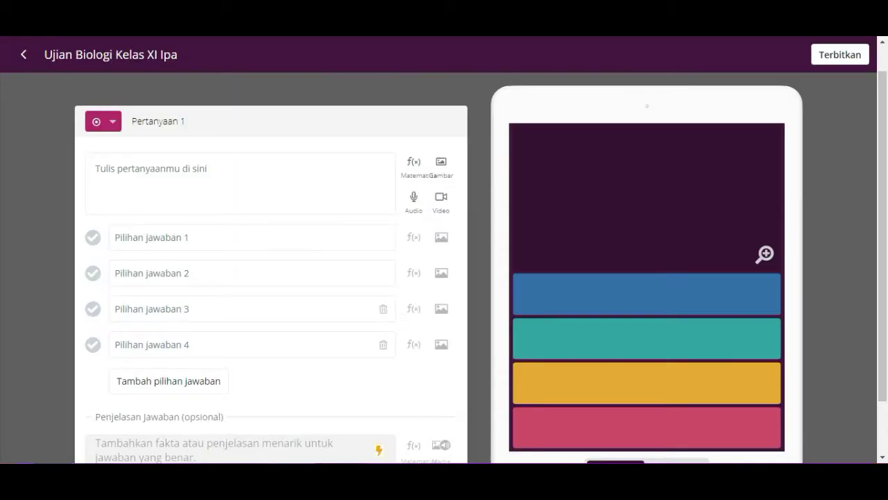
# Switch to Quizizz and paste the copied question text into the question field of Pertanyaan 1.
pyautogui.click(83, 409)
pyautogui.click(111, 173)
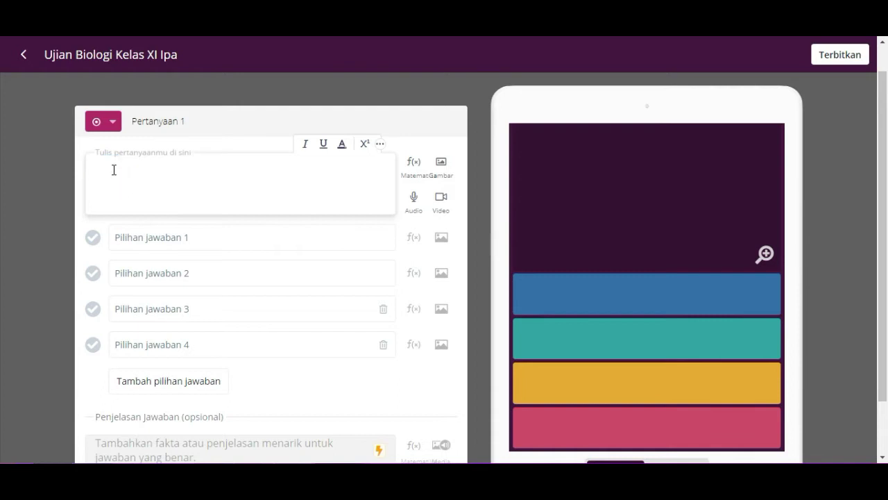
pyautogui.rightClick(113, 170)
pyautogui.click(159, 250)
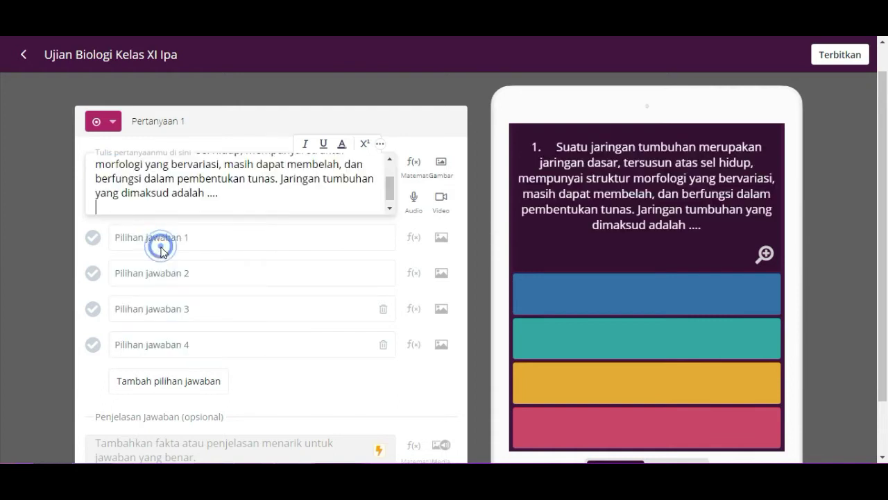
# Delete the list number "1." and the spacing before "Suatu" in the pasted question text.
pyautogui.scroll(2, 388, 188)
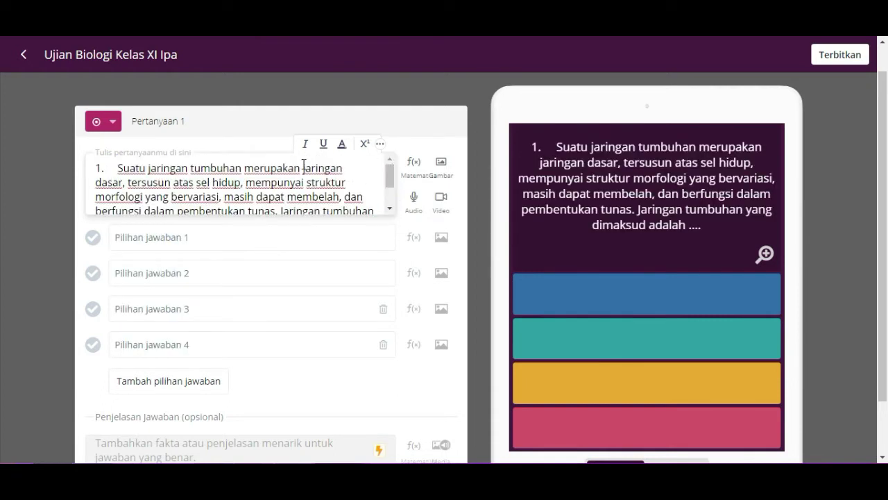
pyautogui.click(117, 168)
pyautogui.press('BackSpace')
pyautogui.press('BackSpace')
pyautogui.press('BackSpace')
pyautogui.press('BackSpace')
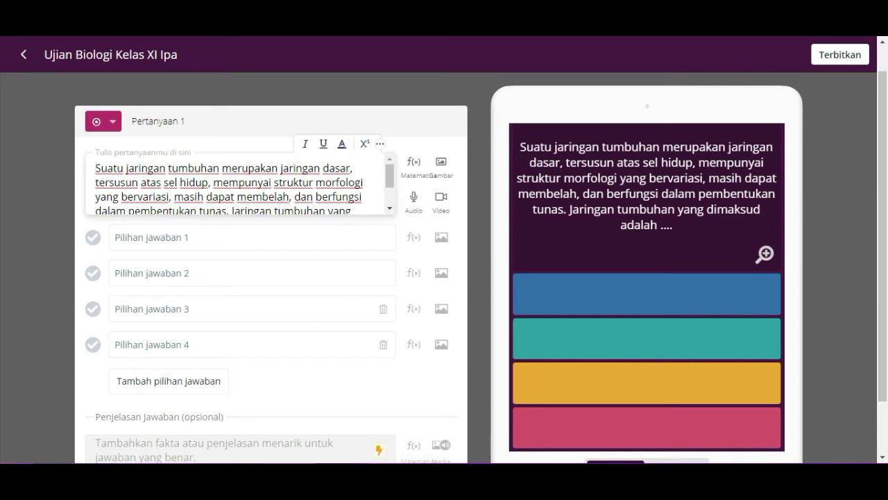
# Switch to the Word document and copy answer option A of question 2, "epidermis".
pyautogui.click(295, 409)
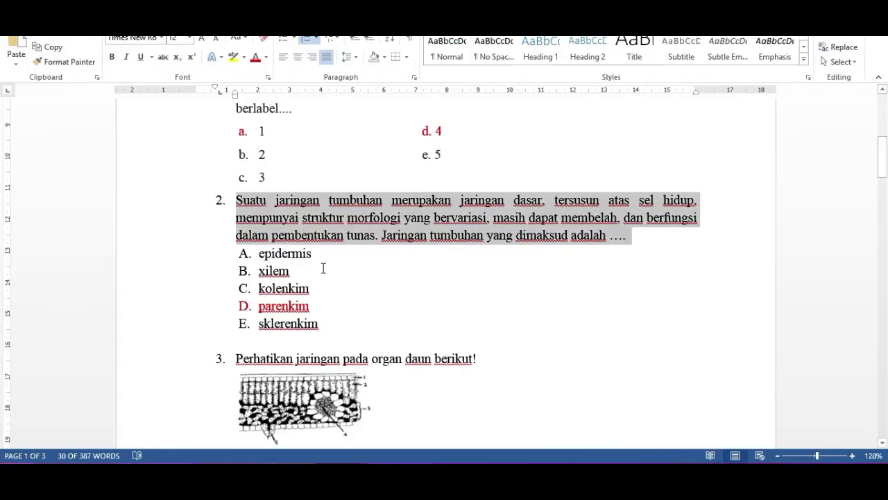
pyautogui.moveTo(319, 254); pyautogui.dragTo(258, 252)
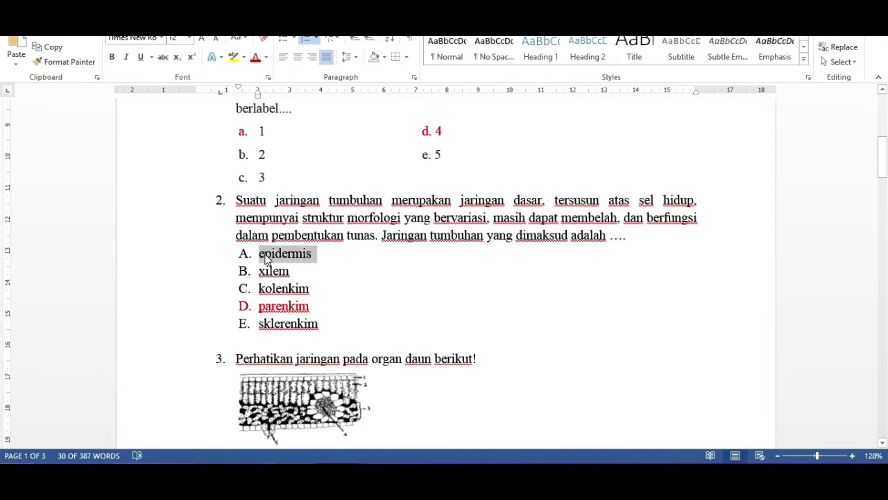
pyautogui.rightClick(264, 258)
pyautogui.click(295, 40)
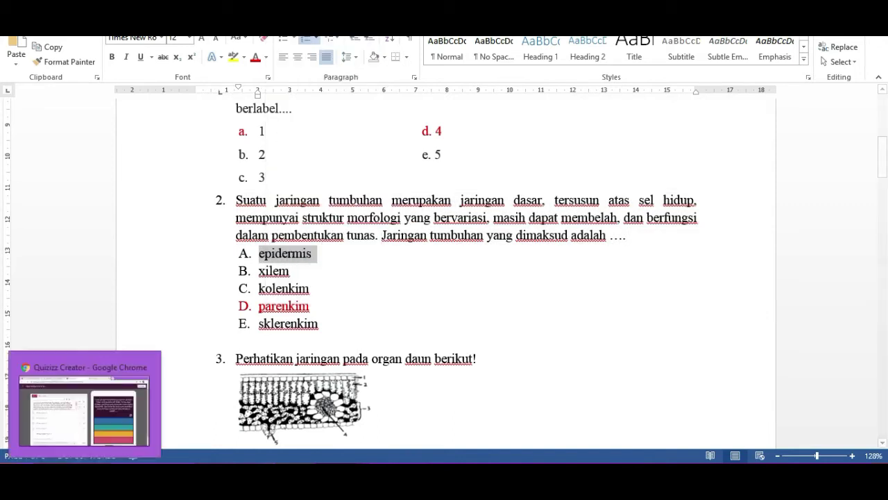
# Paste "epidermis" into the first answer option in Quizizz and remove the "A." prefix.
pyautogui.click(83, 416)
pyautogui.click(178, 245)
pyautogui.rightClick(186, 241)
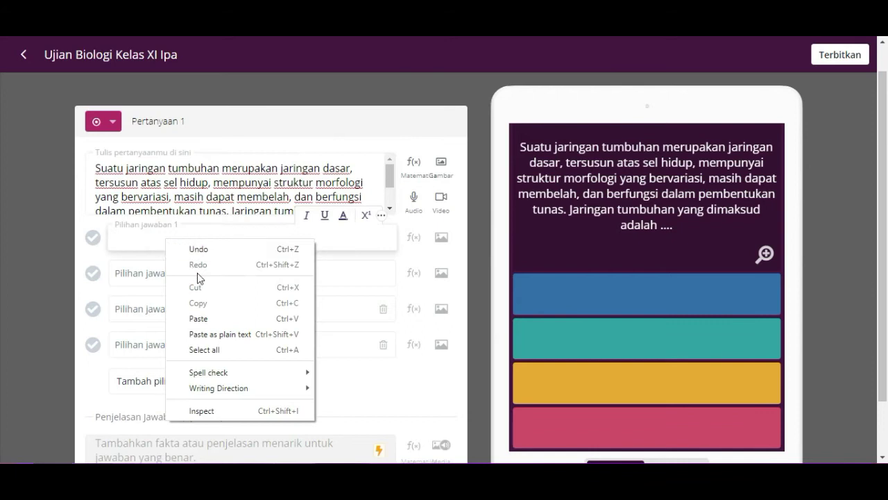
pyautogui.click(208, 317)
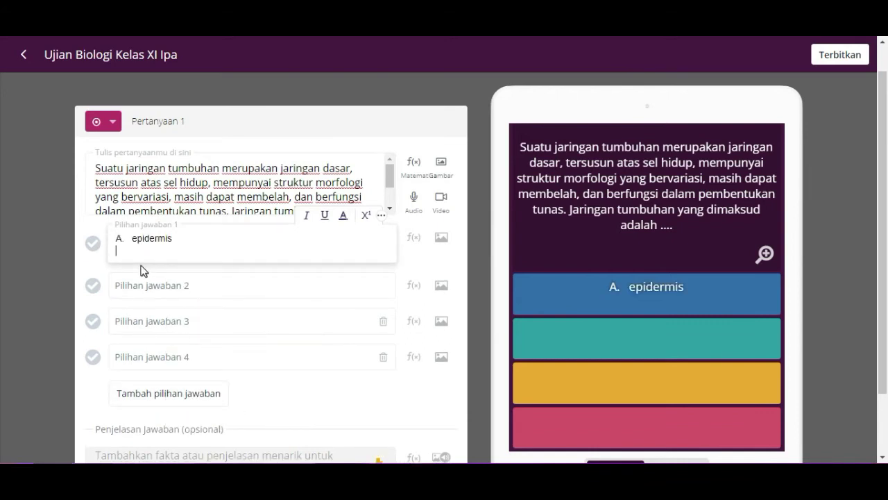
pyautogui.press('BackSpace')
pyautogui.press('BackSpace')
pyautogui.press('BackSpace')
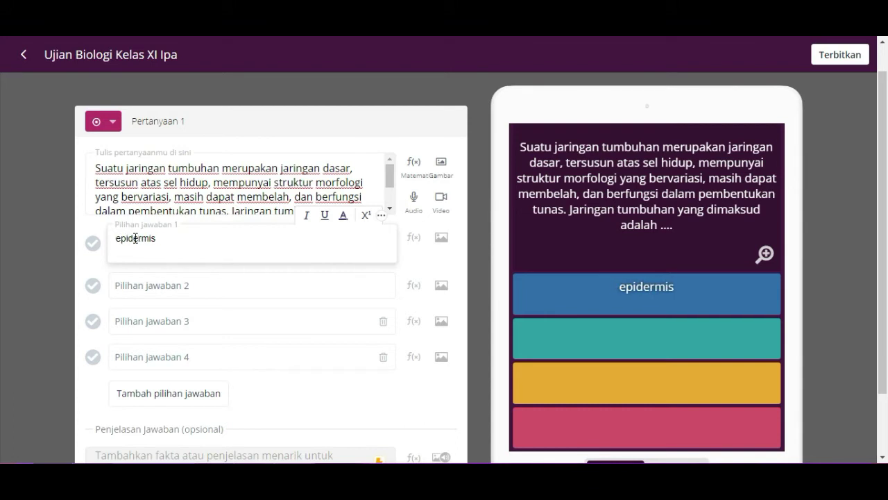
# Switch to the Word document and copy answer option B of question 2, "xilem".
pyautogui.hotkey('alt', 'Tab')
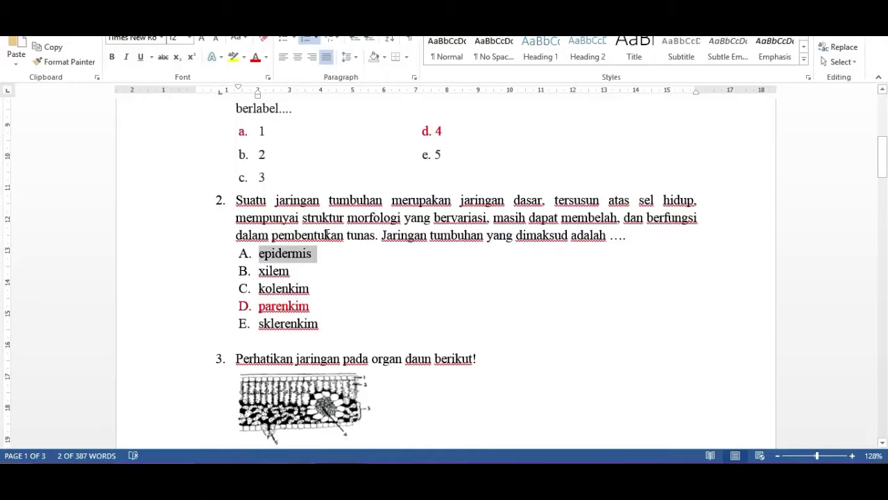
pyautogui.moveTo(292, 275); pyautogui.dragTo(258, 272)
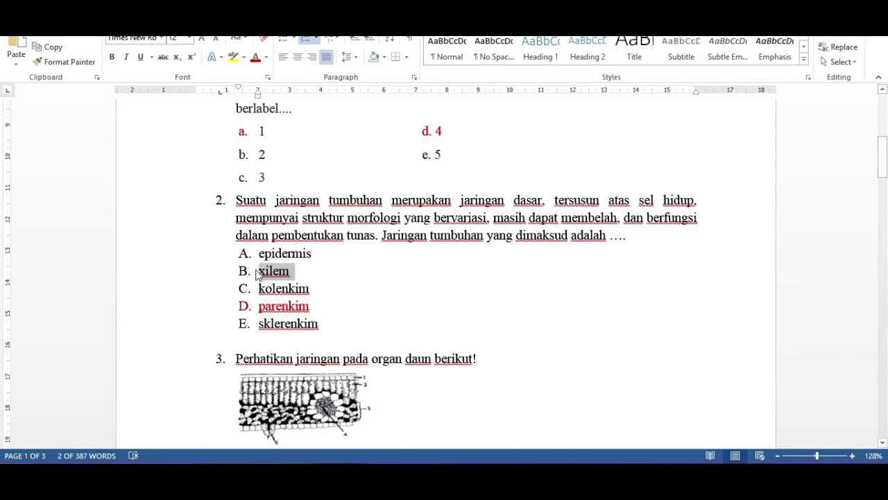
pyautogui.rightClick(263, 272)
pyautogui.click(323, 39)
# Switch to Quizizz, paste "xilem" into the second answer option and remove its "A." prefix.
pyautogui.hotkey('alt', 'Tab')
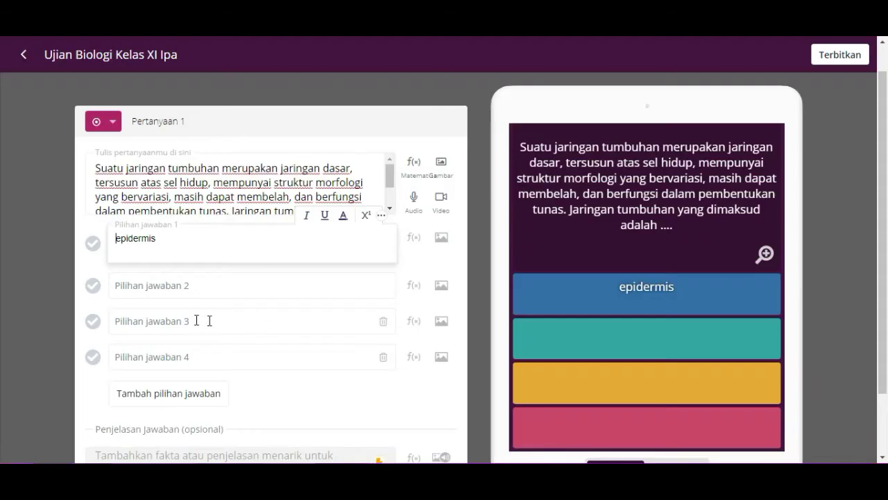
pyautogui.rightClick(151, 288)
pyautogui.click(183, 184)
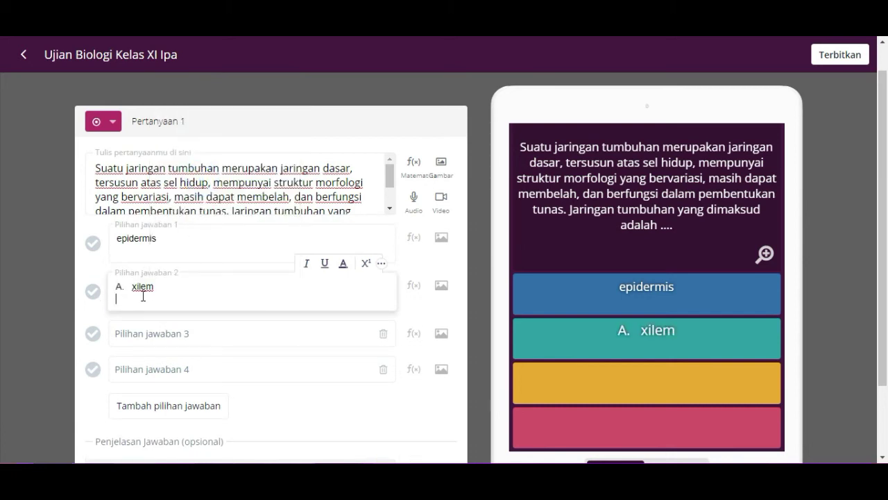
pyautogui.press('BackSpace')
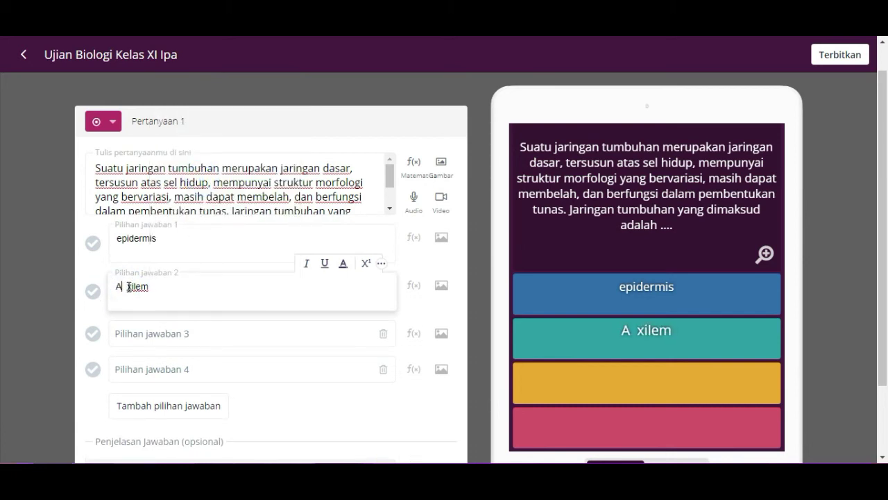
pyautogui.press('BackSpace')
pyautogui.press('BackSpace')
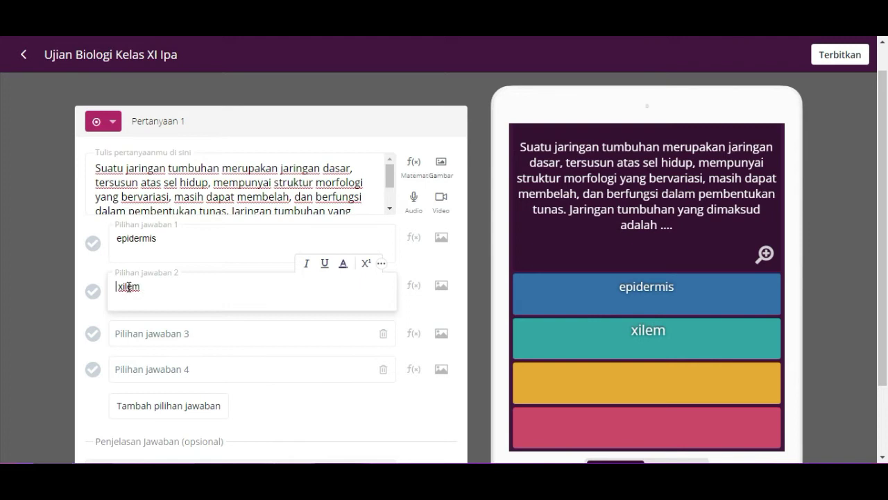
# Switch to the Word document and copy answer option C of question 2, "kolenkim".
pyautogui.moveTo(294, 486)
pyautogui.click(301, 424)
pyautogui.moveTo(312, 286); pyautogui.dragTo(271, 293)
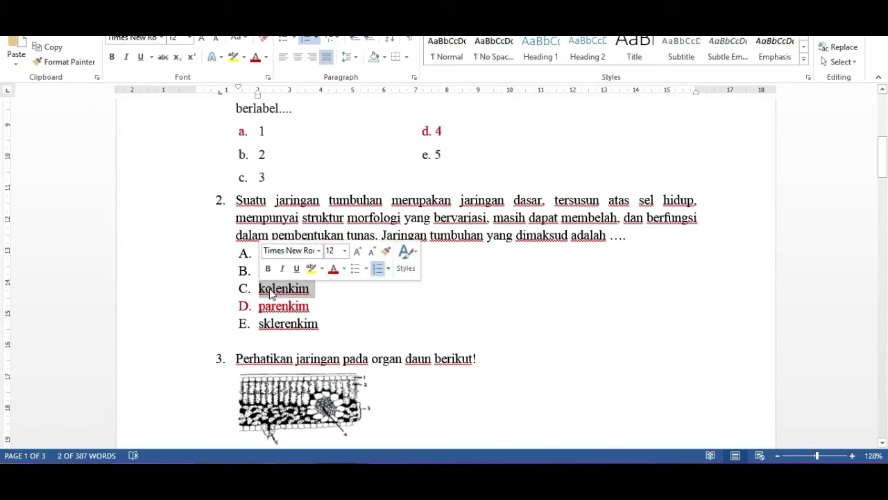
pyautogui.rightClick(271, 293)
pyautogui.click(312, 53)
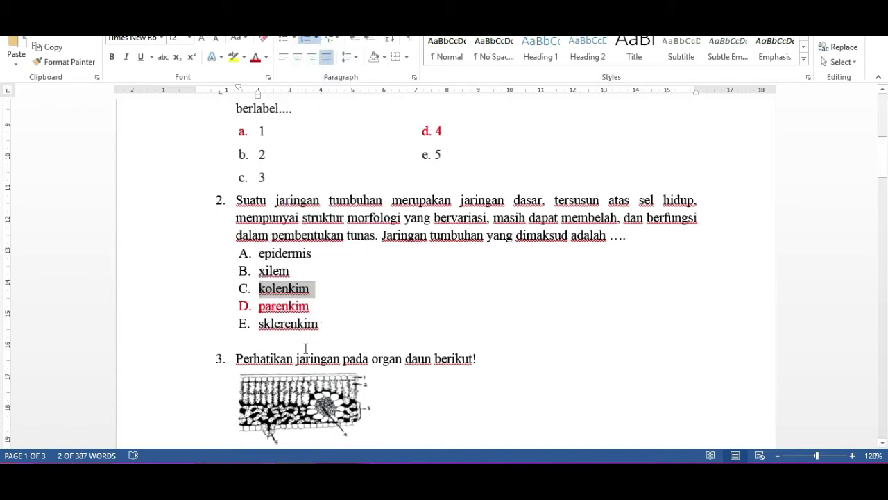
# Switch to Quizizz, paste "kolenkim" into the third answer option and remove its list-letter prefix.
pyautogui.click(83, 410)
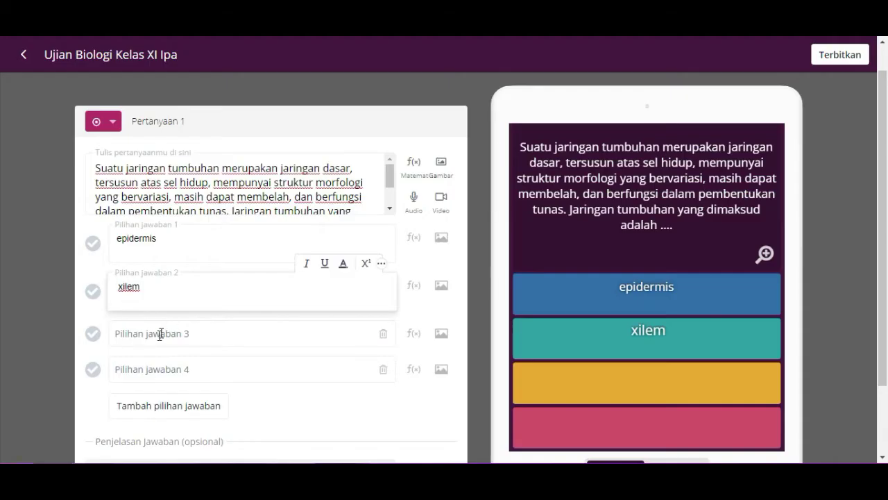
pyautogui.click(158, 335)
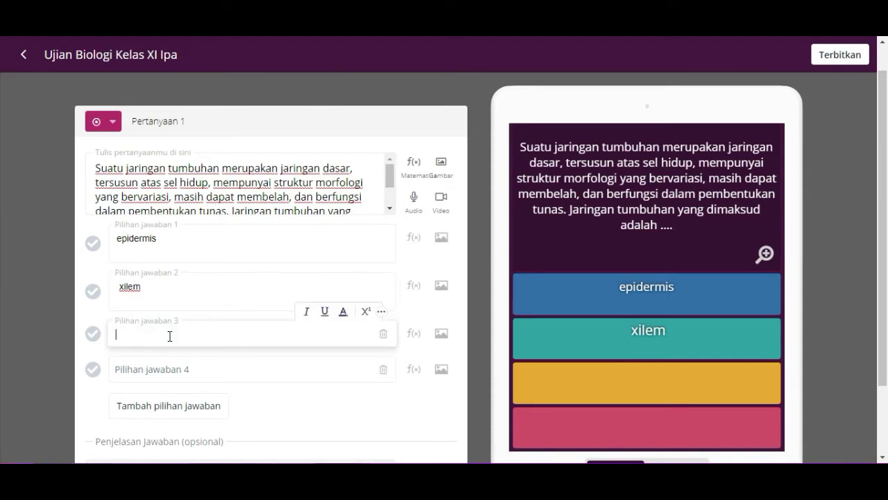
pyautogui.hotkey('ctrl', 'v')
pyautogui.click(134, 337)
pyautogui.press('BackSpace')
pyautogui.press('BackSpace')
pyautogui.press('BackSpace')
pyautogui.press('BackSpace')
# Switch to the Word document and copy answer option D of question 2, "parenkim".
pyautogui.click(254, 408)
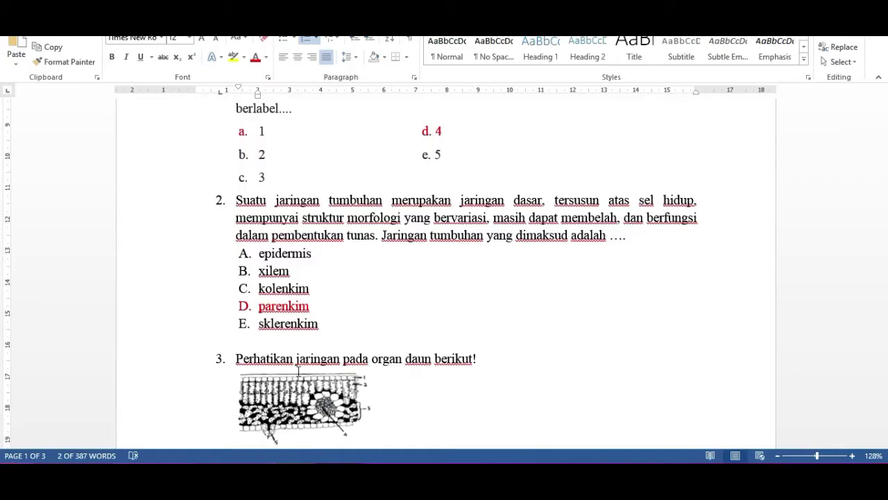
pyautogui.moveTo(315, 306); pyautogui.dragTo(262, 312)
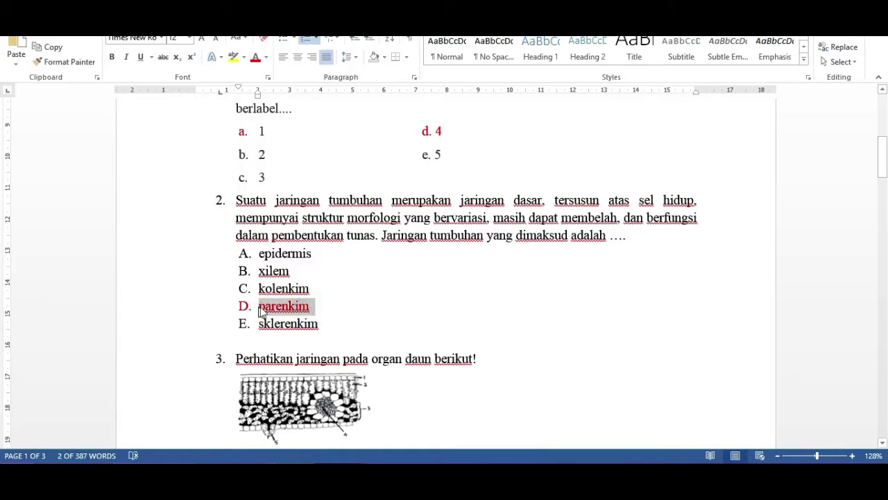
pyautogui.rightClick(262, 312)
pyautogui.click(294, 71)
# Switch to Quizizz, paste "parenkim" into the fourth answer option and remove its "A." prefix.
pyautogui.hotkey('alt', 'Tab')
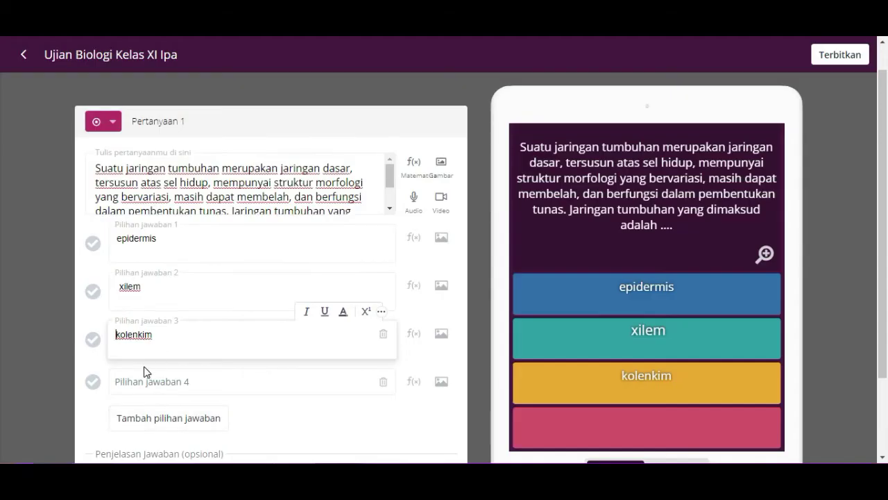
pyautogui.rightClick(143, 378)
pyautogui.click(175, 277)
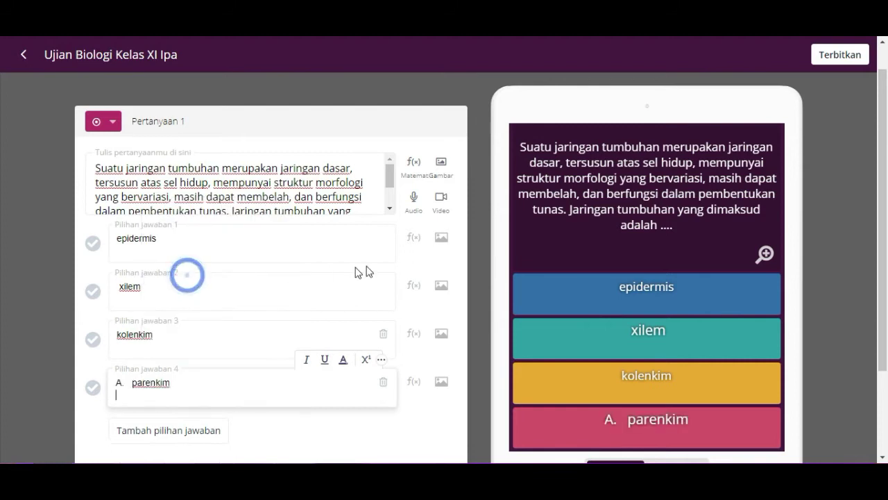
pyautogui.click(134, 384)
pyautogui.press('BackSpace')
pyautogui.press('BackSpace')
pyautogui.press('BackSpace')
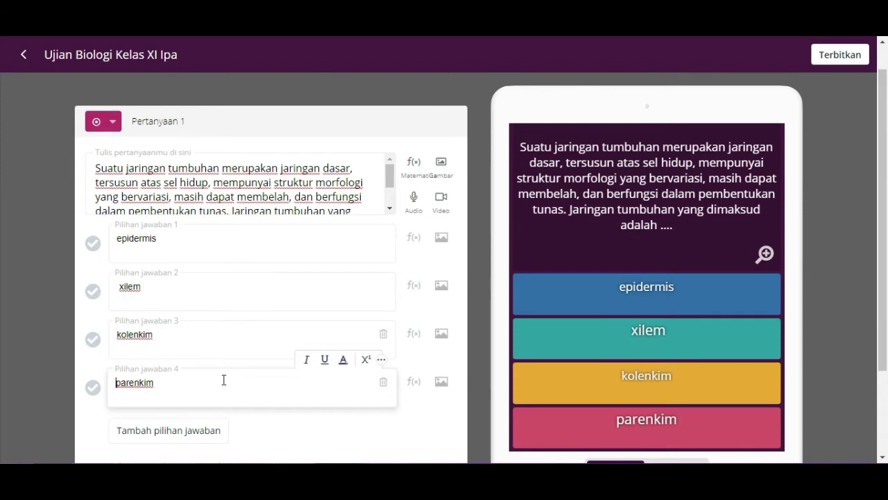
# Add a fifth answer option in Quizizz and copy option E of question 2, "sklerenkim", from the Word document.
pyautogui.scroll(-1, 222, 403)
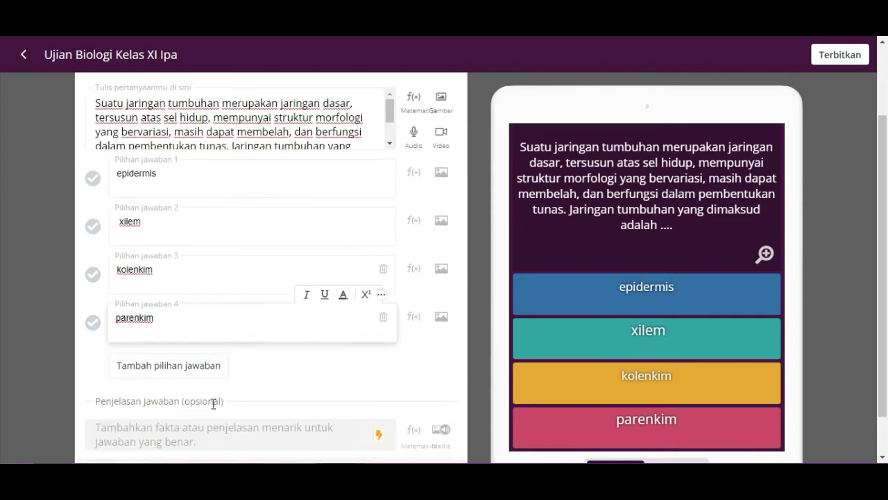
pyautogui.click(189, 366)
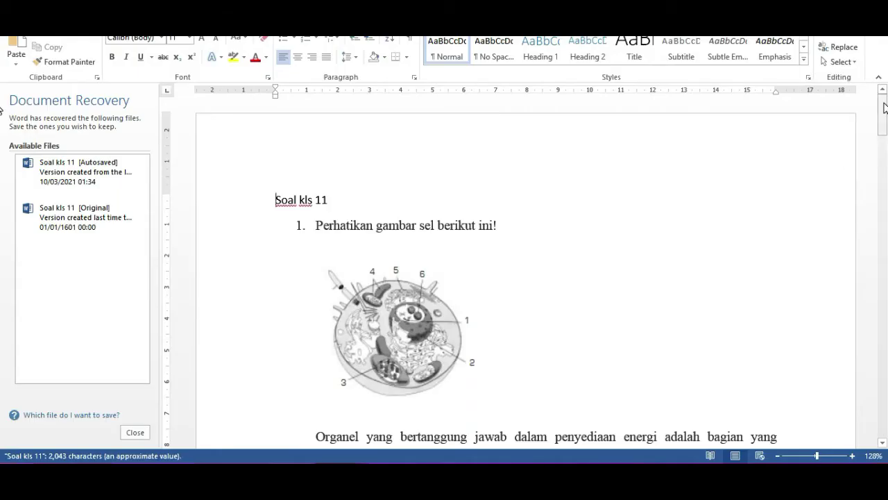
pyautogui.scroll(-2, 546, 277)
pyautogui.scroll(-5, 3, 161)
pyautogui.scroll(2, 3, 167)
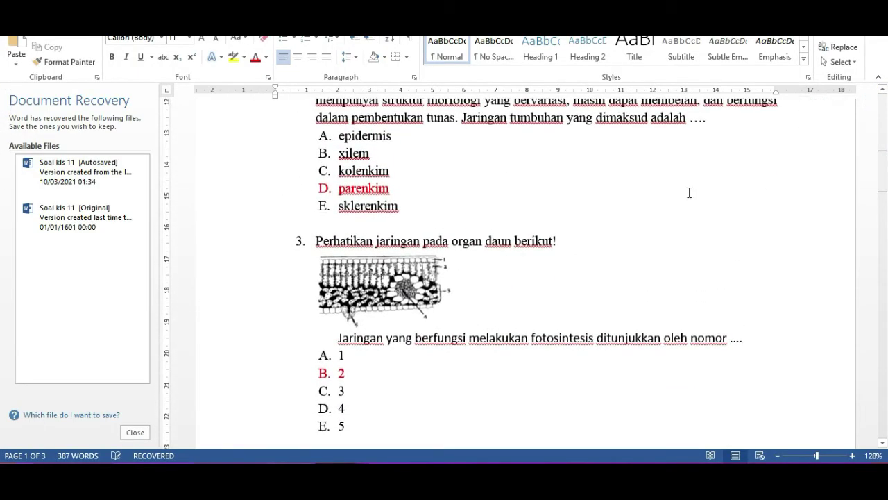
pyautogui.moveTo(406, 210); pyautogui.dragTo(340, 212)
pyautogui.rightClick(344, 201)
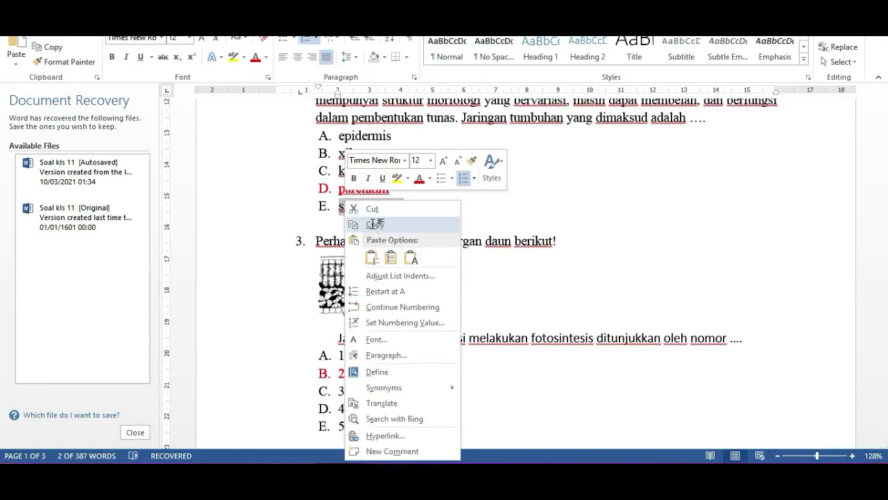
pyautogui.click(373, 224)
# Switch to Quizizz, paste "sklerenkim" into the fifth answer option and remove its "A." prefix.
pyautogui.hotkey('alt', 'Tab')
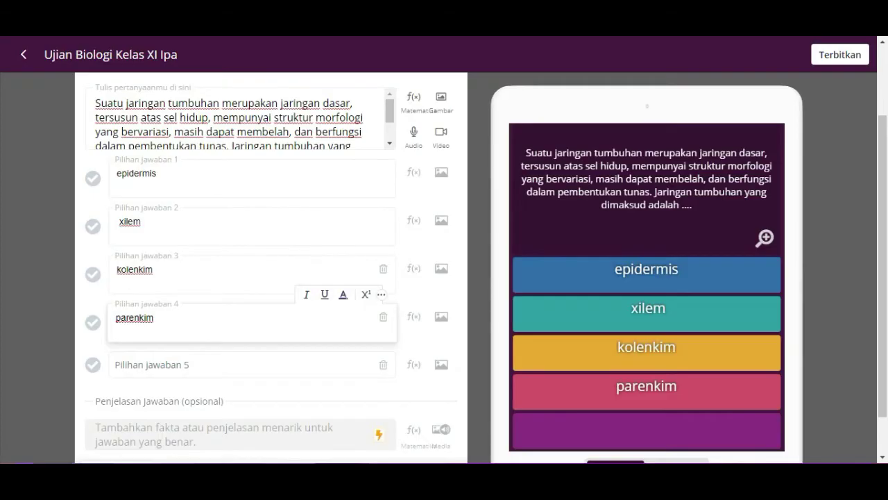
pyautogui.click(175, 365)
pyautogui.rightClick(175, 364)
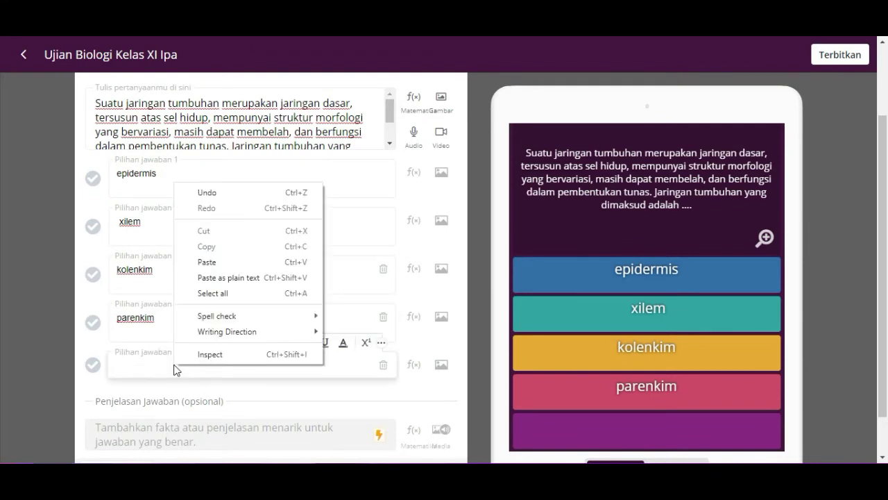
pyautogui.click(207, 262)
pyautogui.click(132, 365)
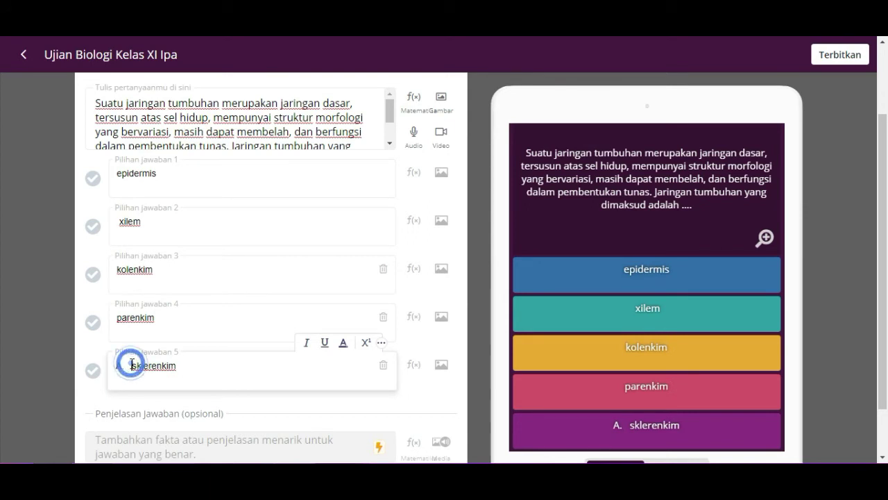
pyautogui.press('BackSpace')
pyautogui.press('BackSpace')
pyautogui.press('BackSpace')
pyautogui.press('BackSpace')
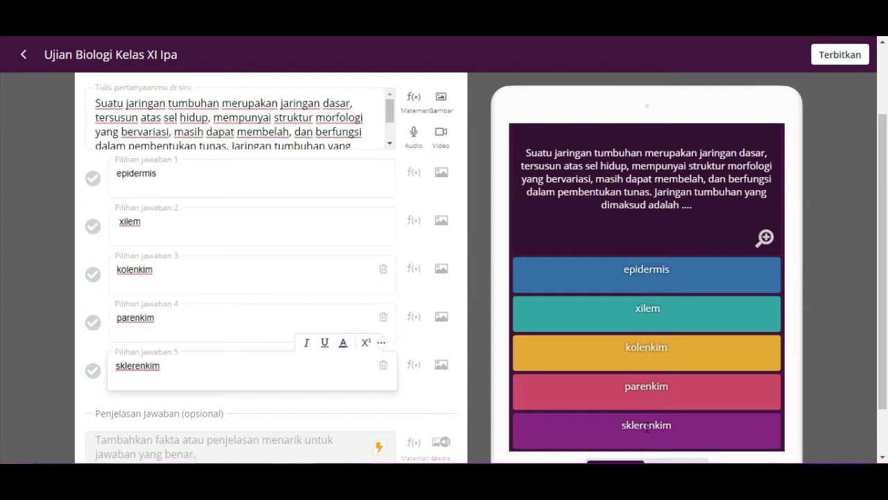
# Set the time limit of Pertanyaan 1 to 60 Detik.
pyautogui.scroll(-1, 333, 289)
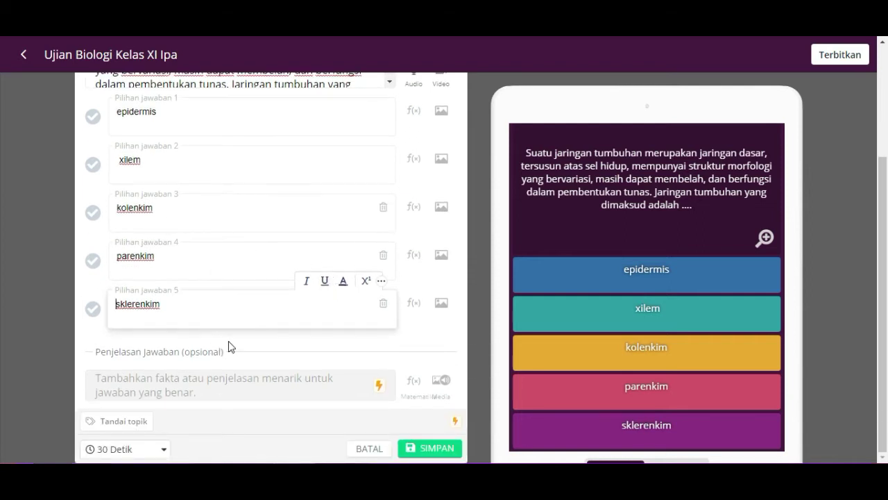
pyautogui.click(165, 453)
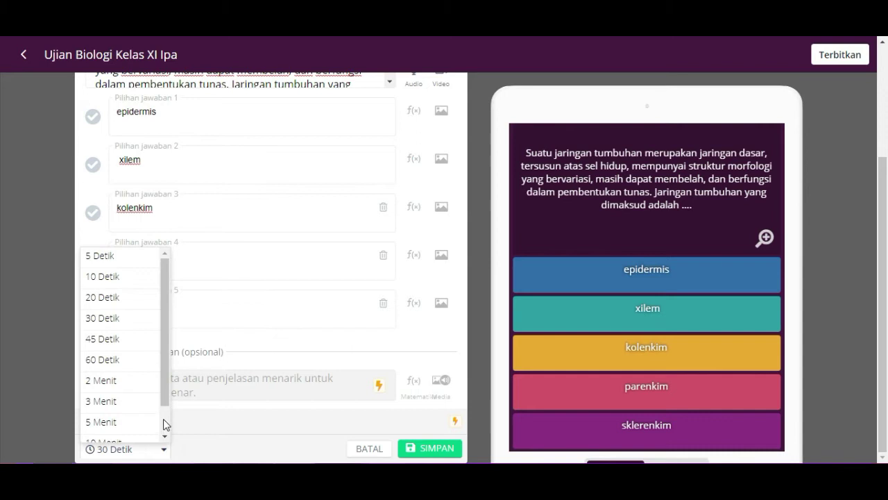
pyautogui.click(129, 361)
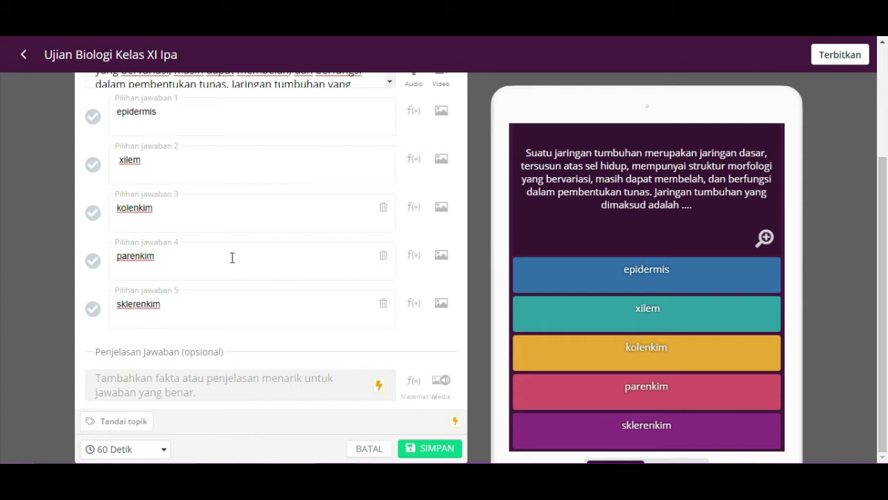
# Review the question and its answer options, and try to save Pertanyaan 1.
pyautogui.scroll(2, 250, 257)
pyautogui.scroll(-1, 251, 264)
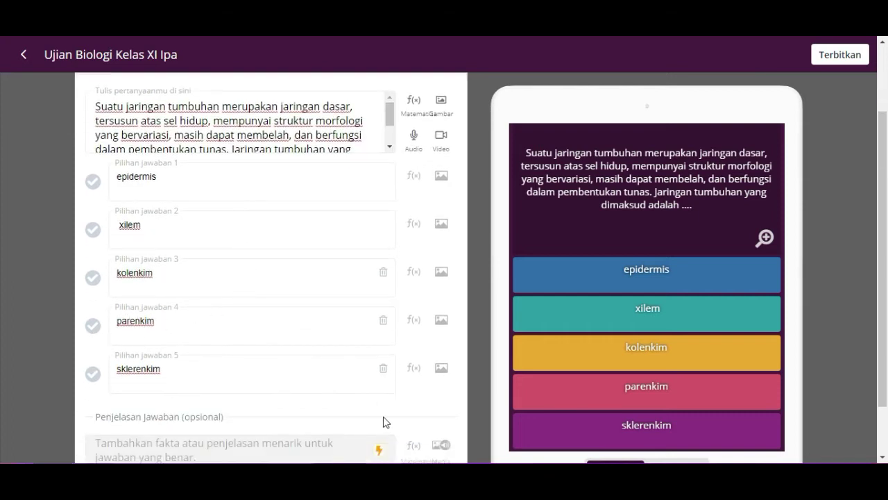
pyautogui.scroll(-1, 386, 421)
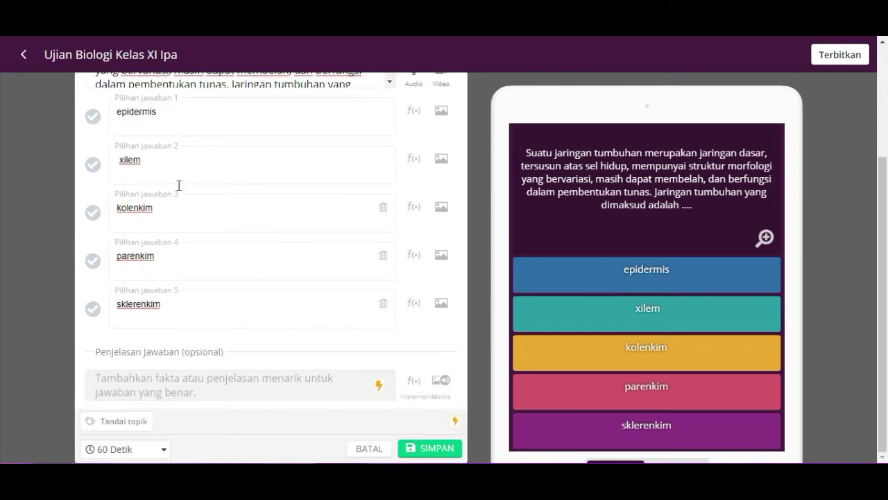
pyautogui.click(438, 449)
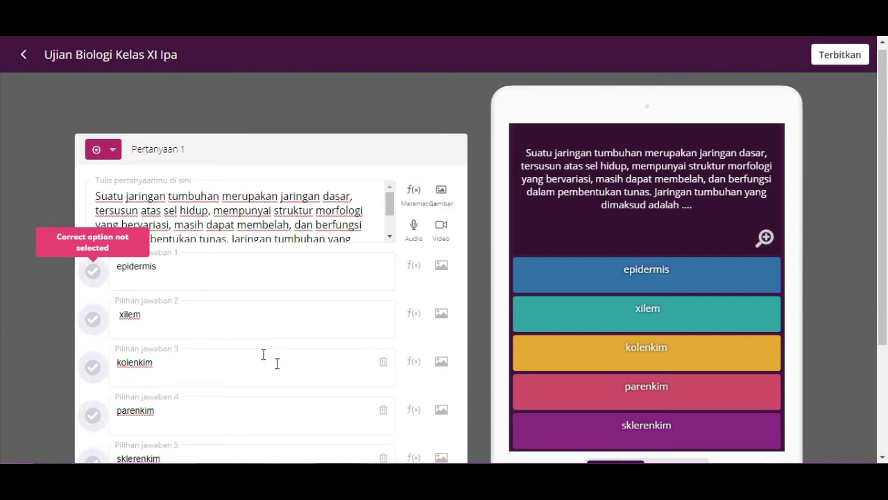
# Mark "parenkim" as the correct answer of Pertanyaan 1 and save the question.
pyautogui.scroll(-2, 256, 349)
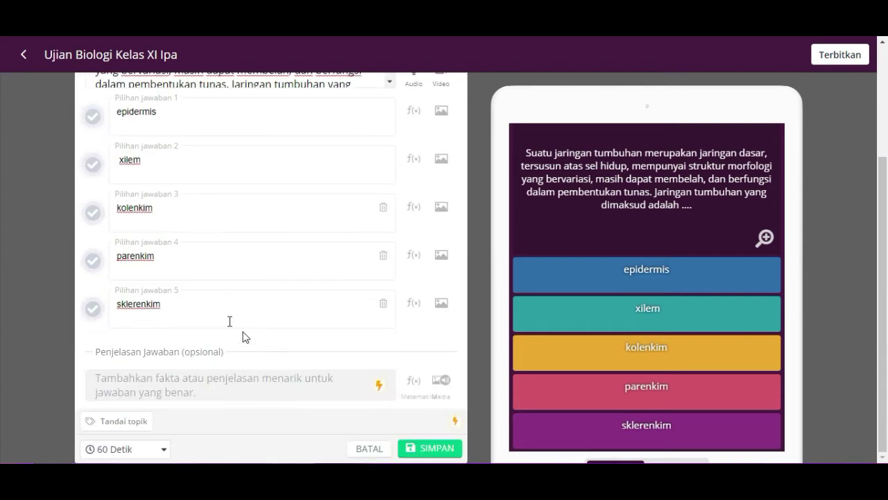
pyautogui.click(93, 260)
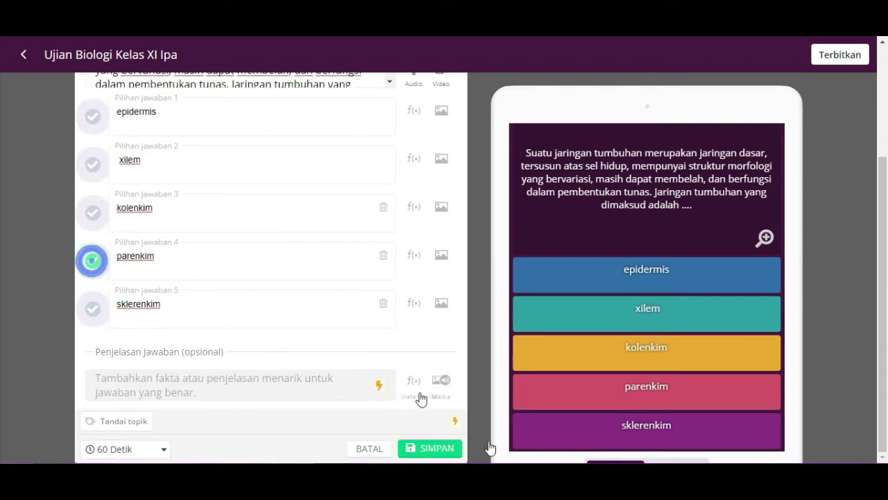
pyautogui.click(428, 448)
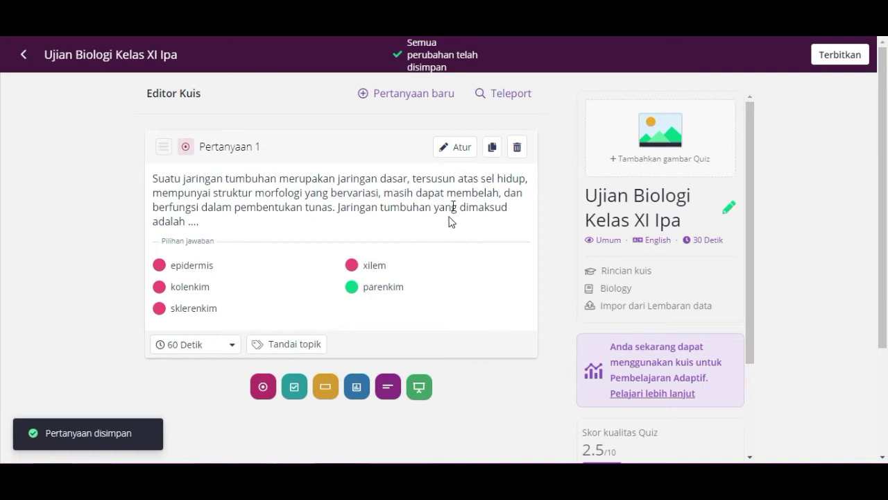
# Add a new Pilihan ganda question to the quiz and activate its question text field.
pyautogui.click(429, 99)
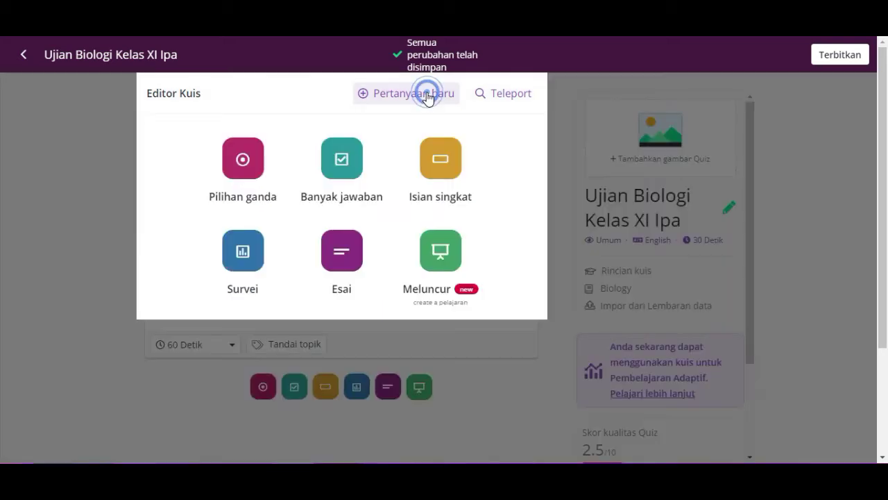
pyautogui.click(248, 163)
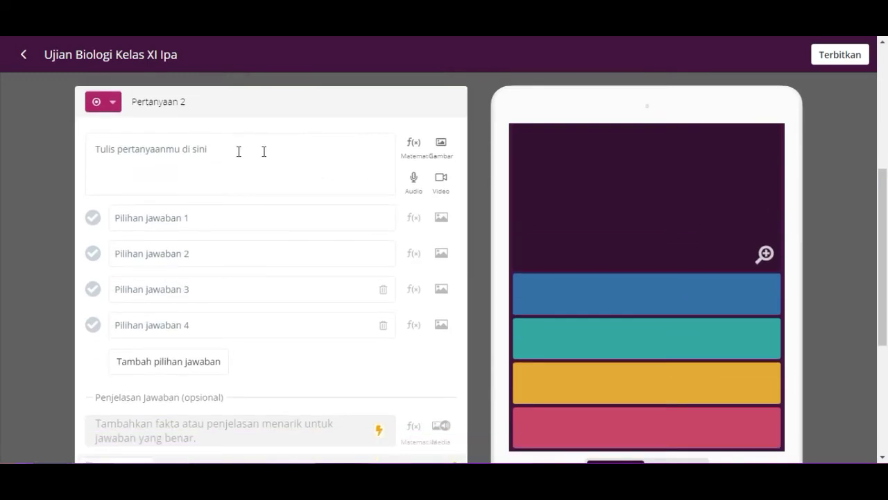
pyautogui.click(220, 148)
pyautogui.moveTo(333, 464)
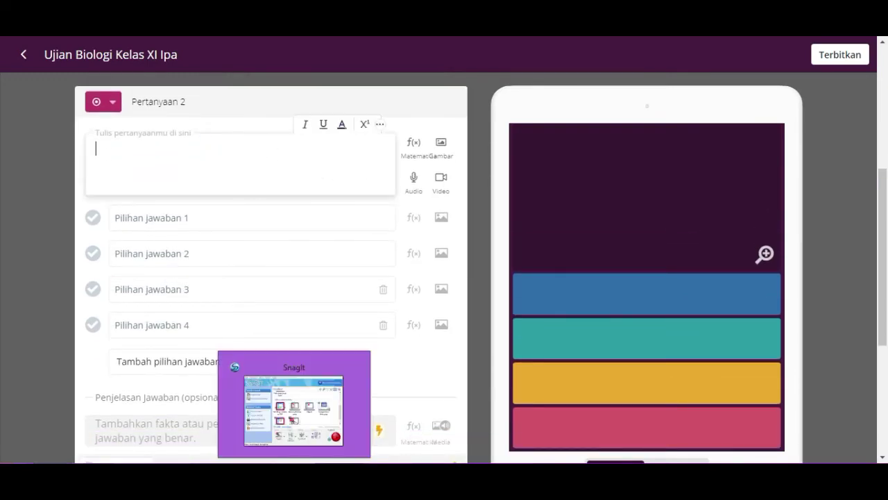
# Switch to the Word exam document and copy question 1's opening line, "Perhatikan gambar sel berikut ini!".
pyautogui.click(403, 396)
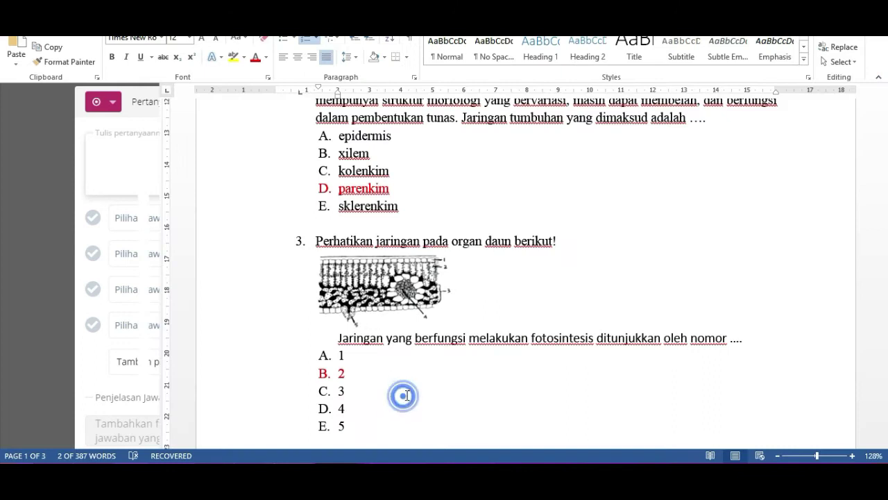
pyautogui.scroll(6, 503, 208)
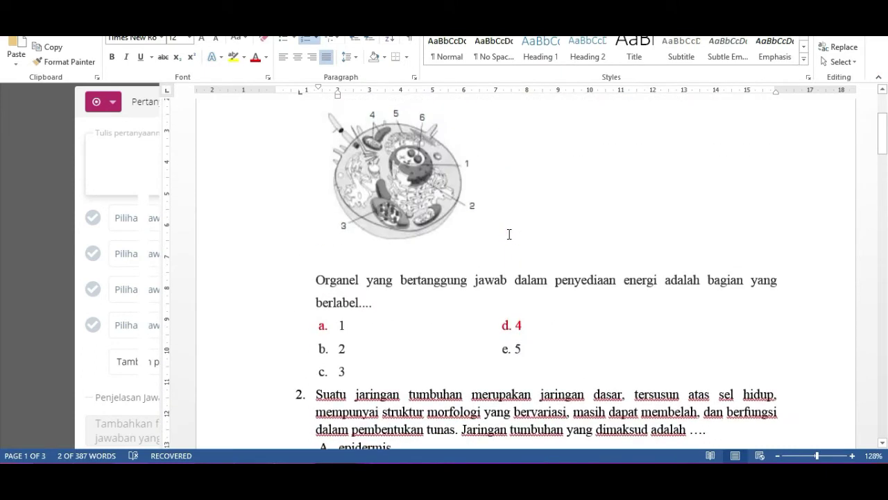
pyautogui.moveTo(515, 150); pyautogui.dragTo(316, 147)
pyautogui.rightClick(351, 149)
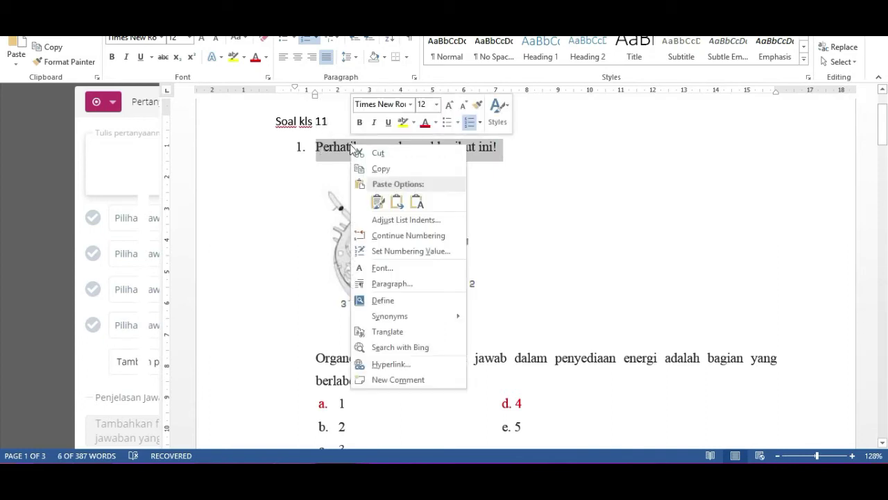
pyautogui.click(371, 169)
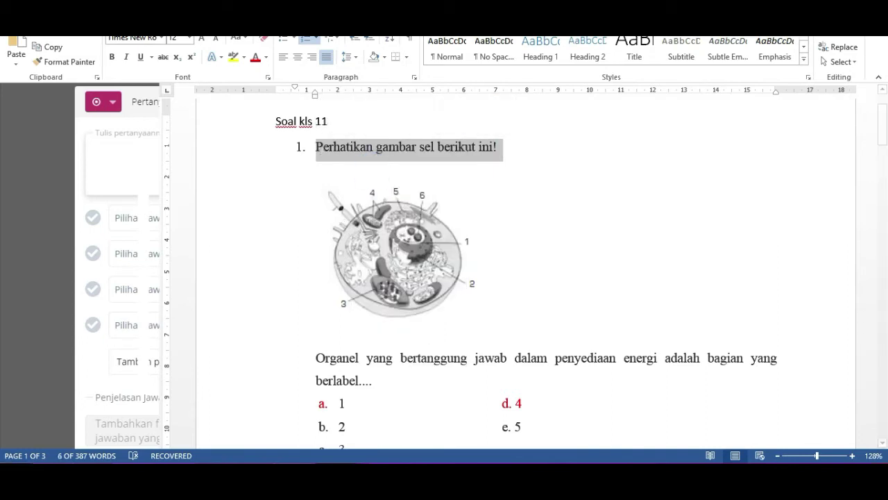
# Return to the quiz editor, paste the copied line as the question text of Pertanyaan 2, and trim its extra spacing.
pyautogui.click(41, 443)
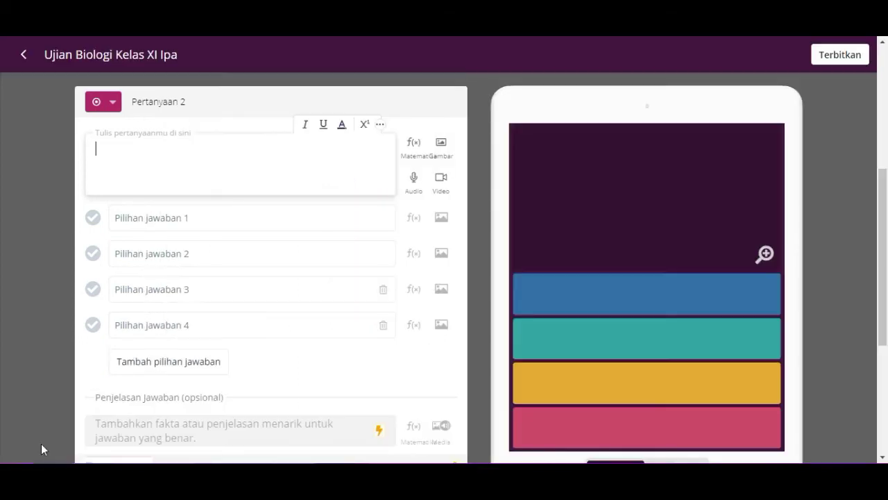
pyautogui.rightClick(115, 149)
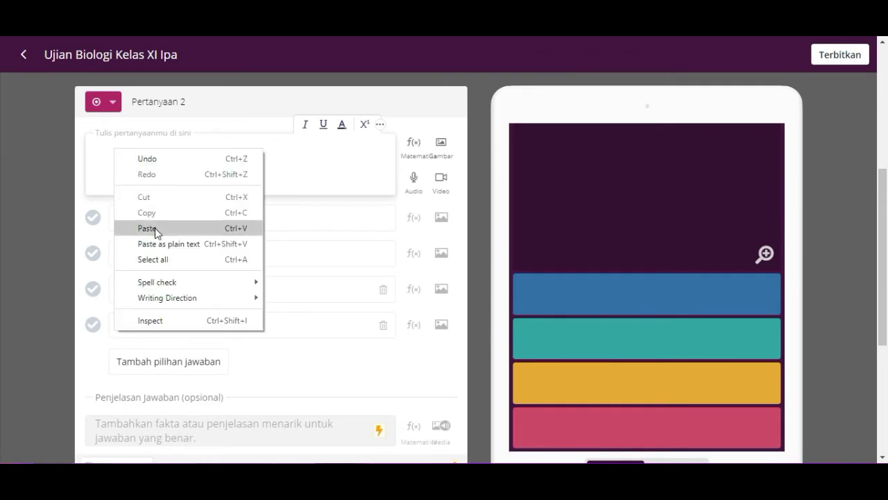
pyautogui.click(154, 228)
pyautogui.click(115, 149)
pyautogui.press('BackSpace')
pyautogui.press('BackSpace')
pyautogui.press('BackSpace')
pyautogui.press('BackSpace')
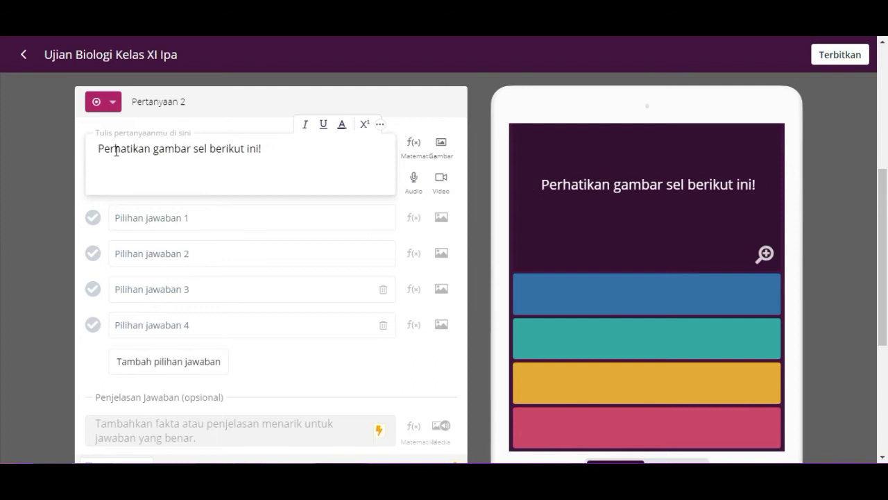
# Upload the image file "sel" as the picture for Pertanyaan 2.
pyautogui.click(442, 145)
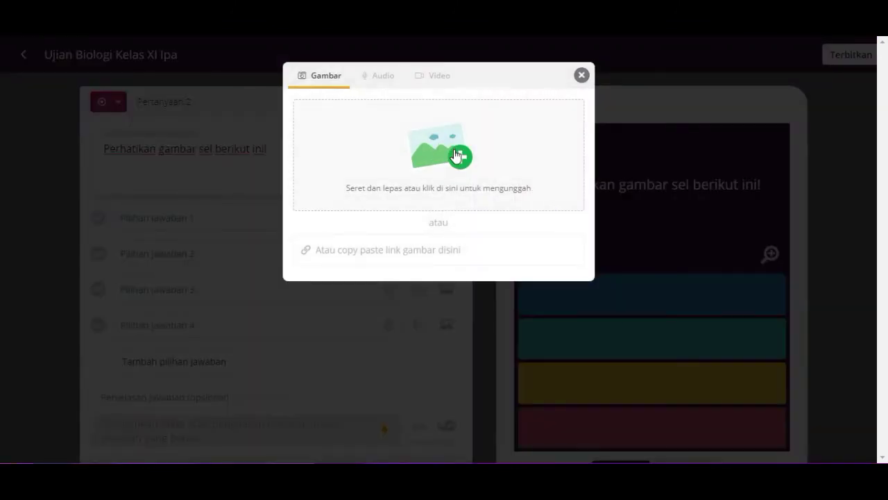
pyautogui.click(442, 151)
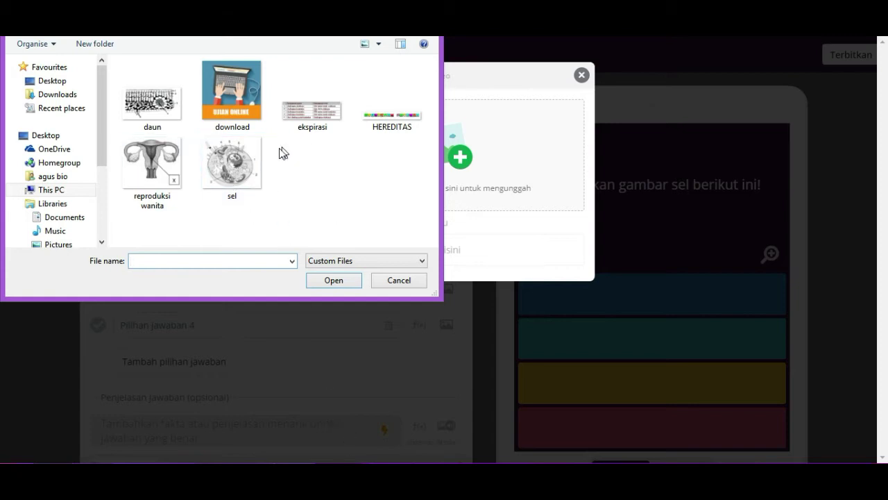
pyautogui.click(247, 182)
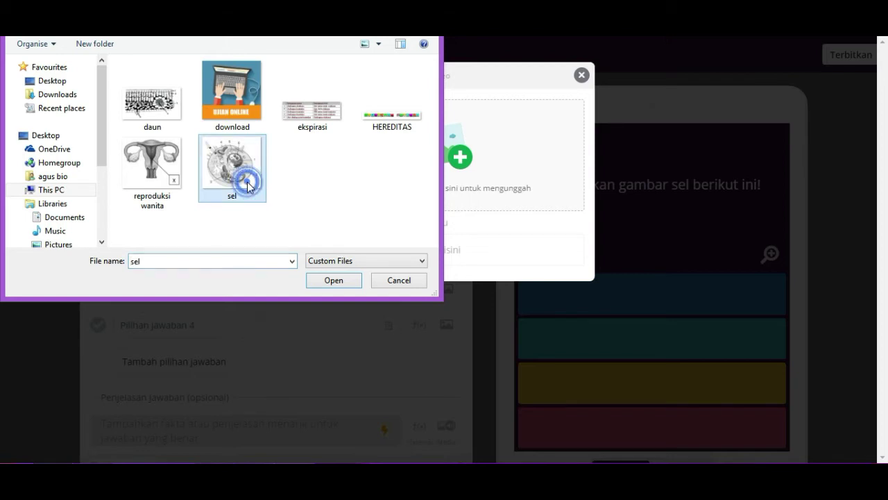
pyautogui.click(336, 285)
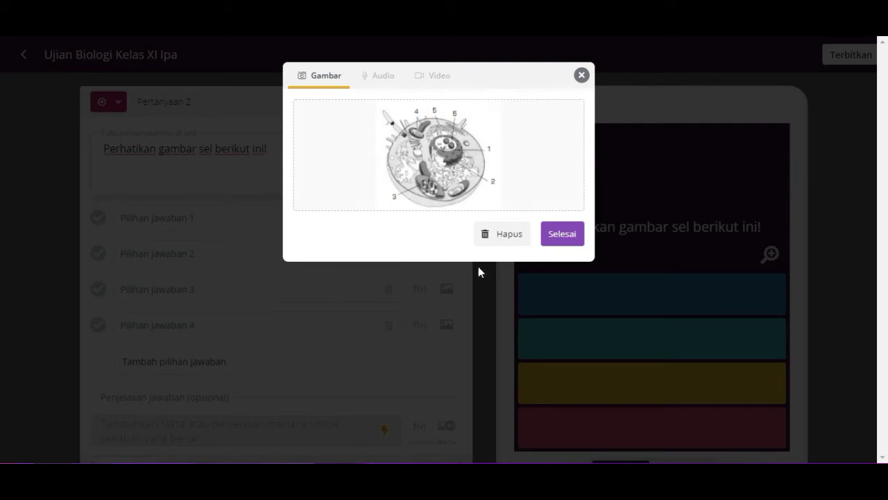
pyautogui.click(561, 235)
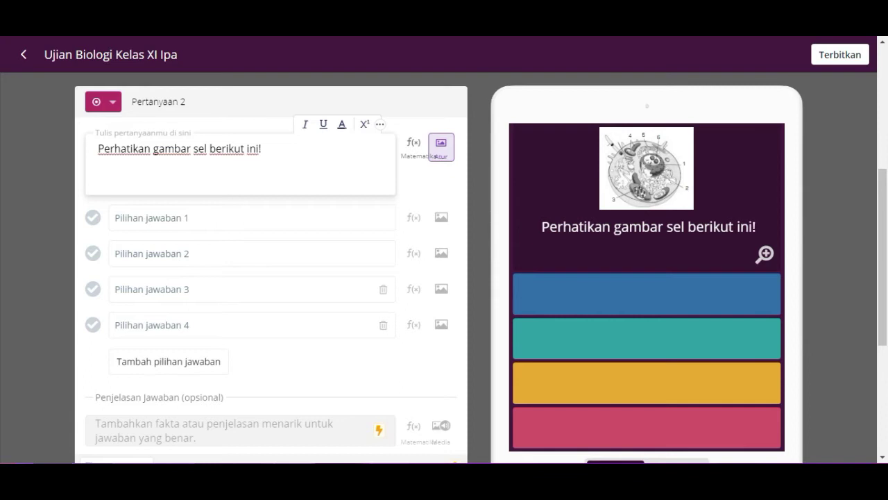
# Copy "Organel yang bertanggung jawab dalam penyediaan energi adalah bagian yang berlabel...." from the Word document and append it to the question text of Pertanyaan 2.
pyautogui.moveTo(332, 485)
pyautogui.click(401, 413)
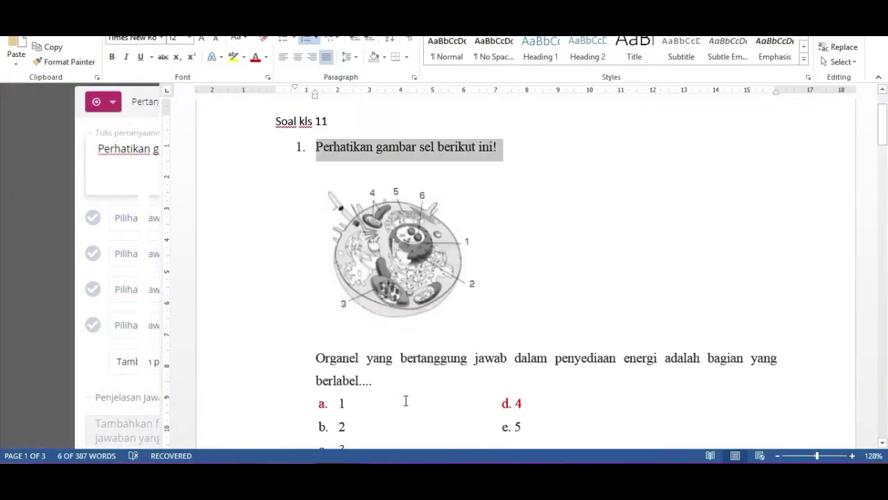
pyautogui.moveTo(375, 381); pyautogui.dragTo(310, 358)
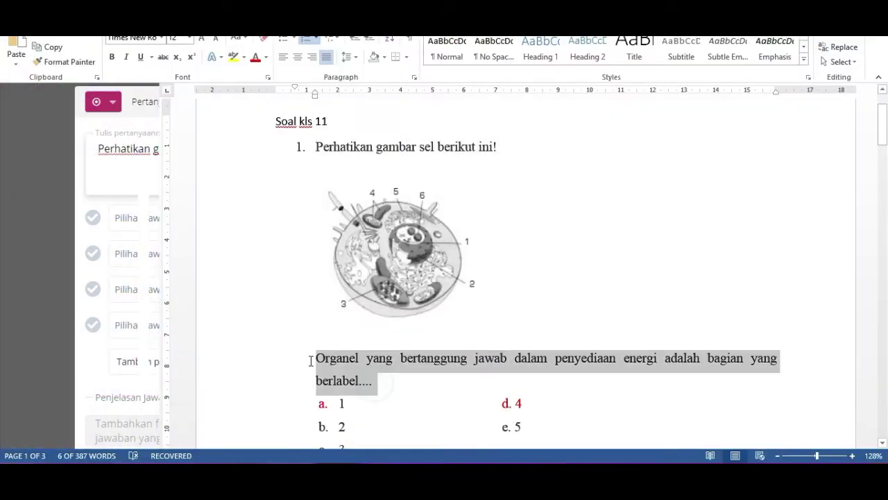
pyautogui.rightClick(335, 367)
pyautogui.click(369, 192)
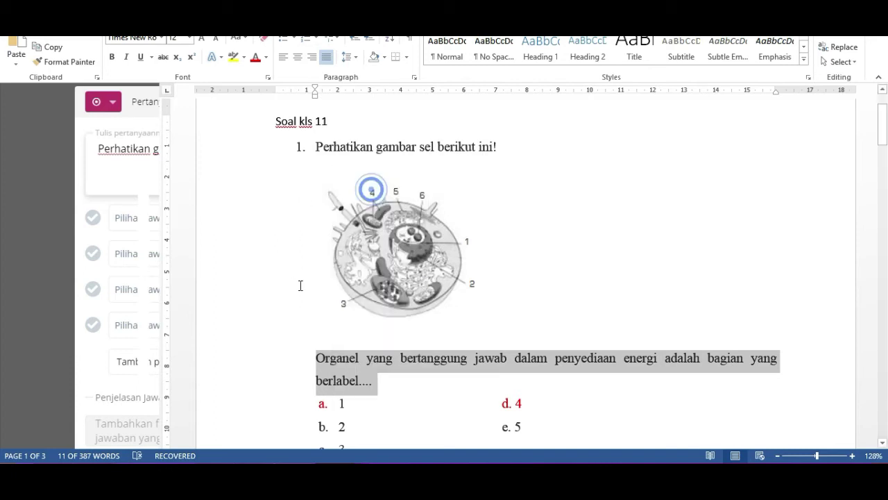
pyautogui.hotkey('alt', 'Tab')
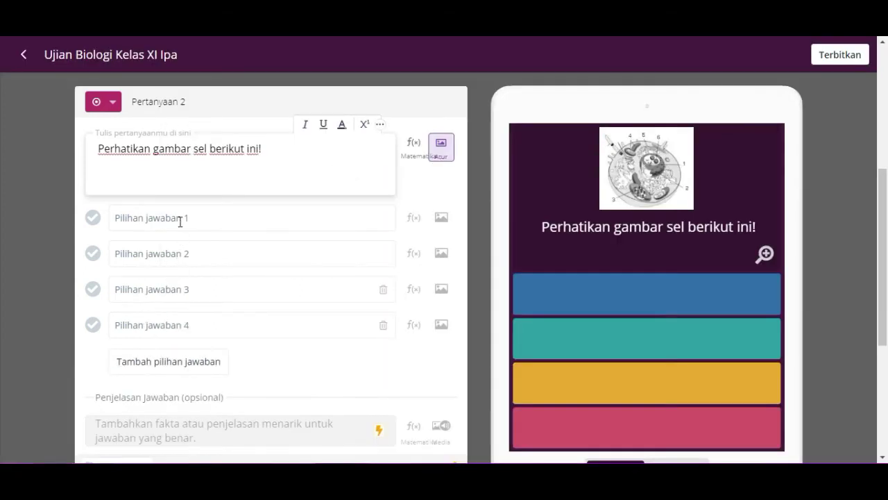
pyautogui.rightClick(154, 172)
pyautogui.click(224, 251)
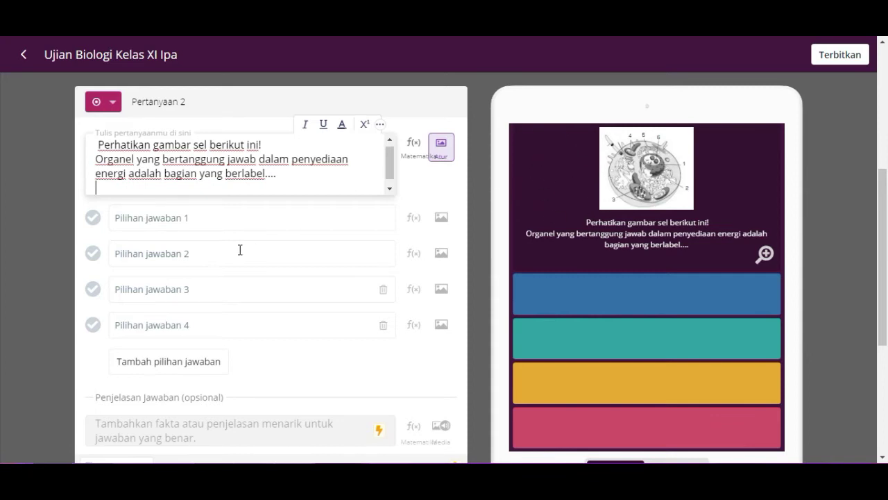
# Check question 1's options in the Word document and enter 1, 2, 3 and 4 as the first four answer options of Pertanyaan 2.
pyautogui.click(216, 221)
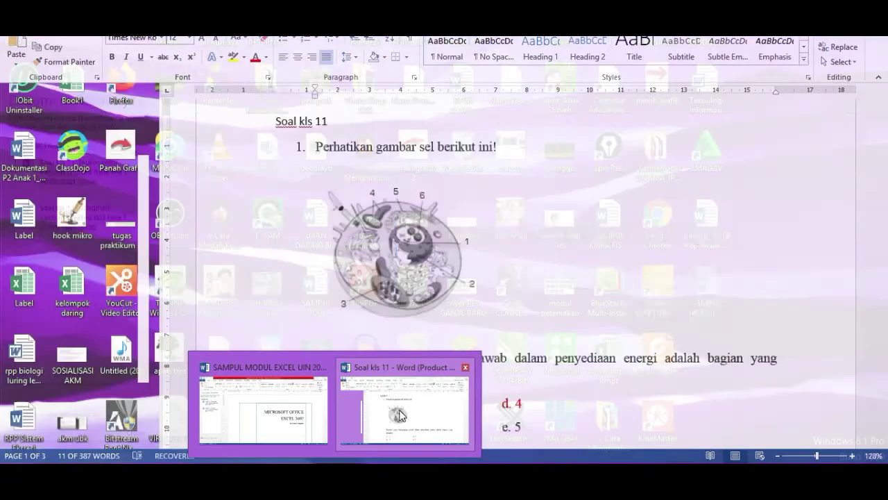
pyautogui.click(401, 408)
pyautogui.scroll(-3, 404, 400)
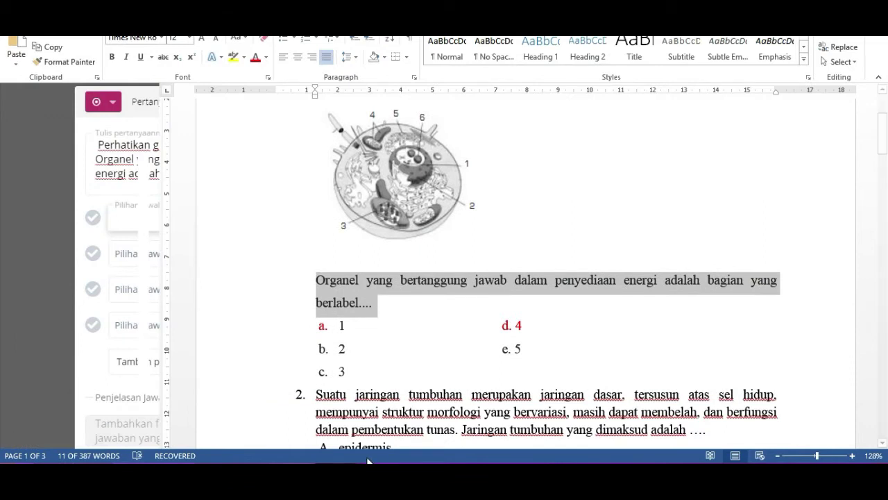
pyautogui.click(129, 343)
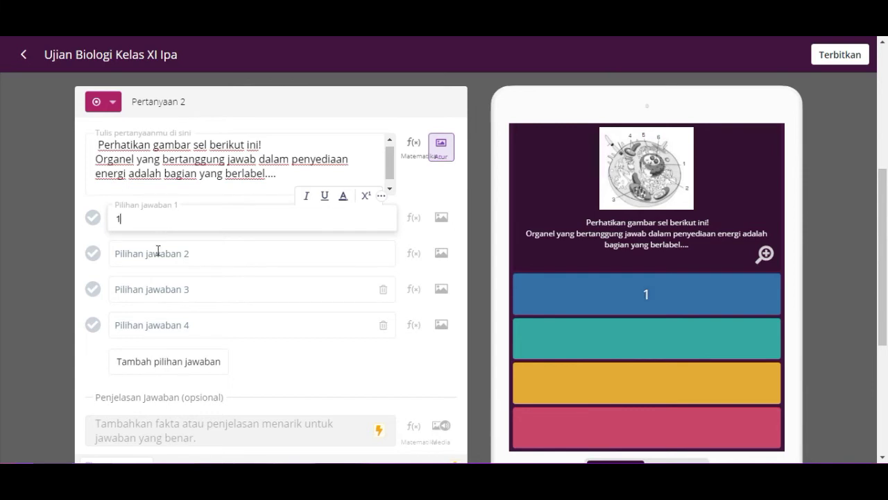
pyautogui.click(158, 251)
pyautogui.write('2')
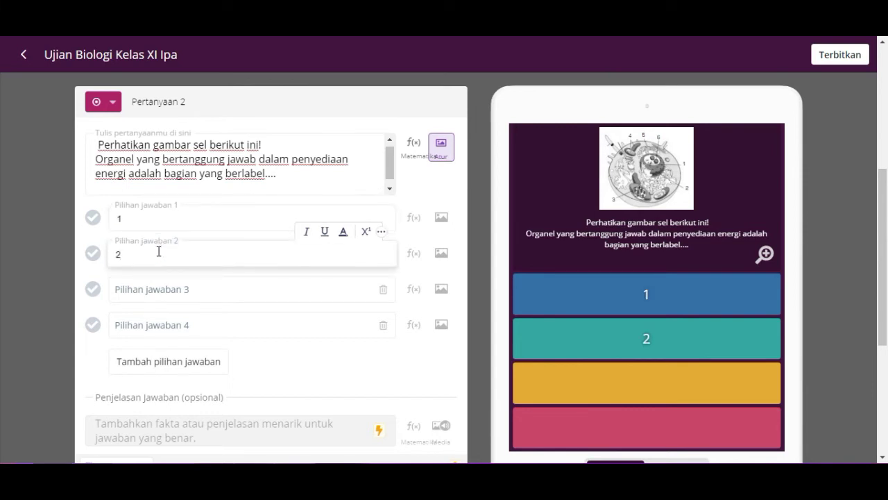
pyautogui.click(158, 292)
pyautogui.write('3')
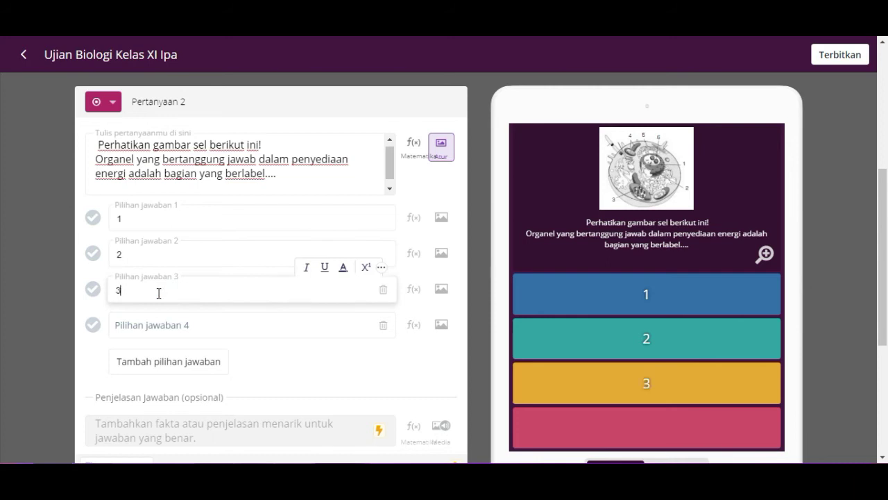
pyautogui.click(171, 325)
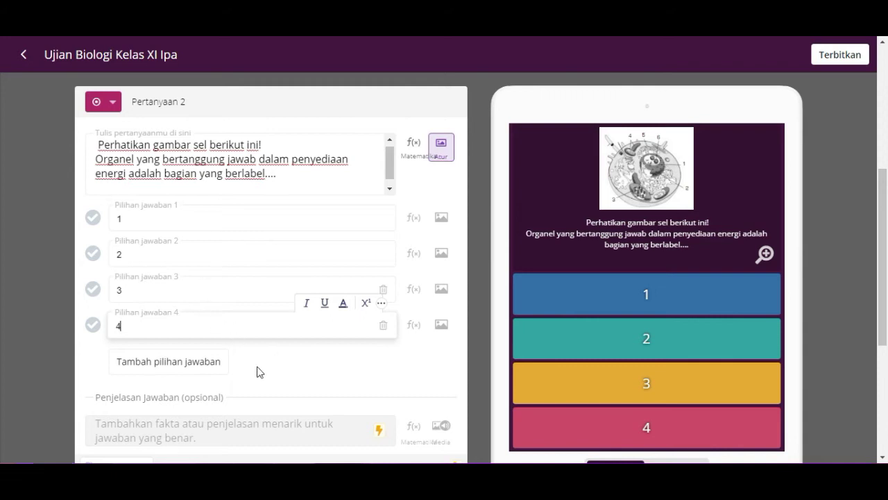
# Add a fifth answer option with the text 5 and mark option 4 as the correct answer.
pyautogui.click(198, 366)
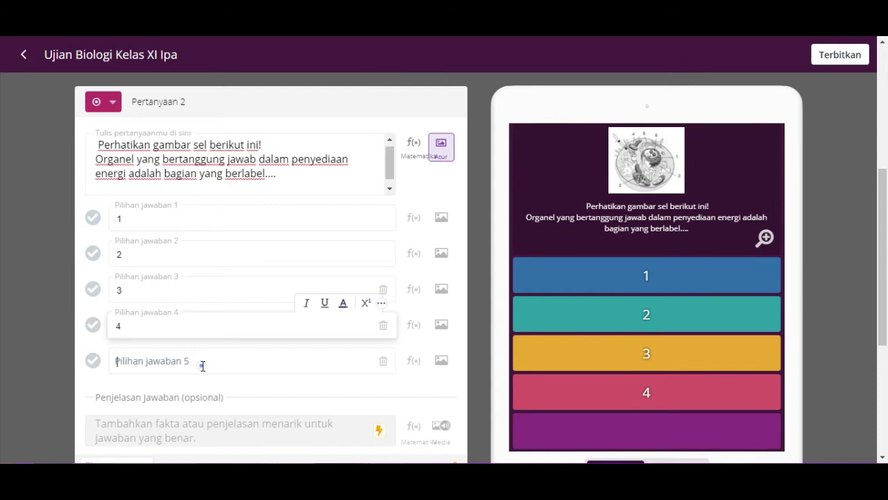
pyautogui.click(202, 366)
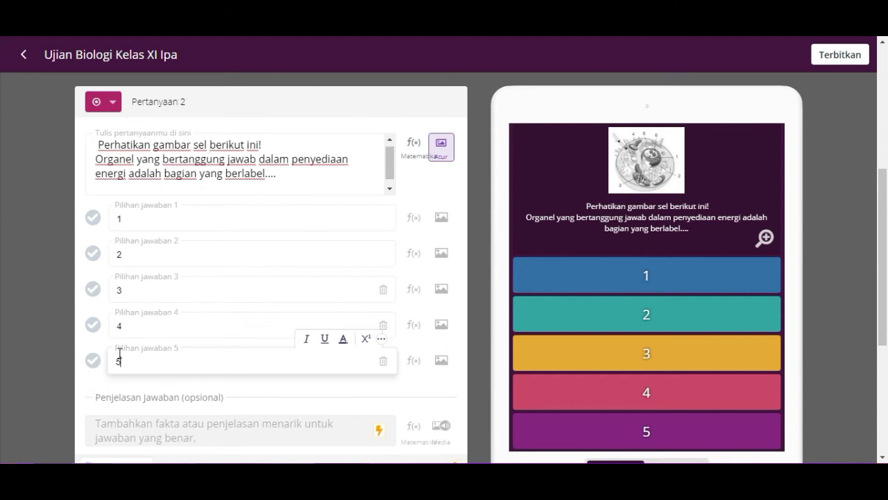
pyautogui.click(94, 324)
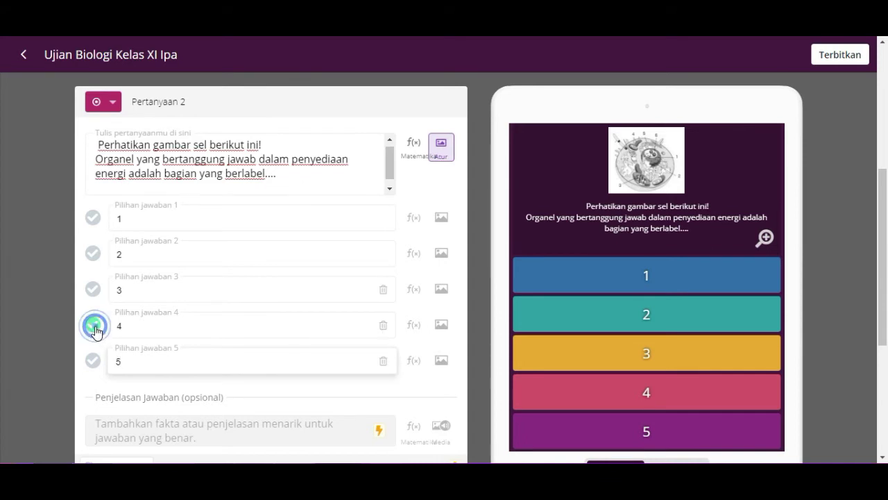
# Set the time limit of Pertanyaan 2 to 2 Menit and save the question.
pyautogui.scroll(-4, 262, 308)
pyautogui.scroll(1, 268, 302)
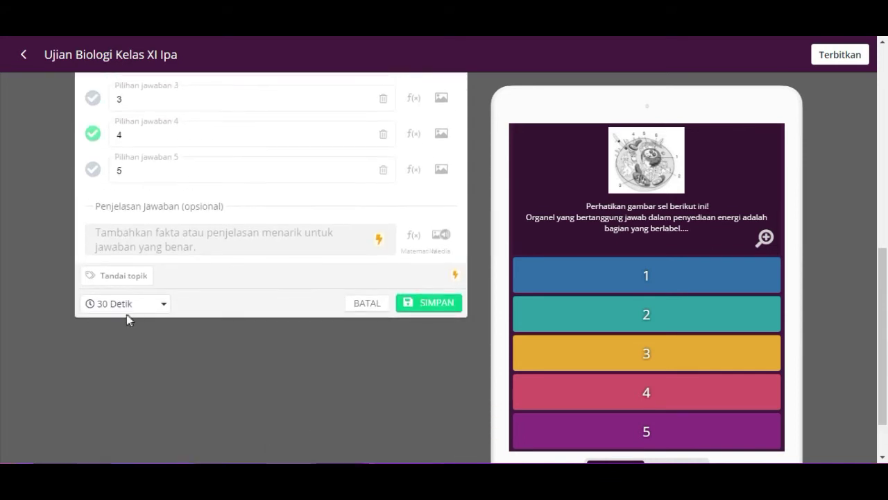
pyautogui.click(159, 305)
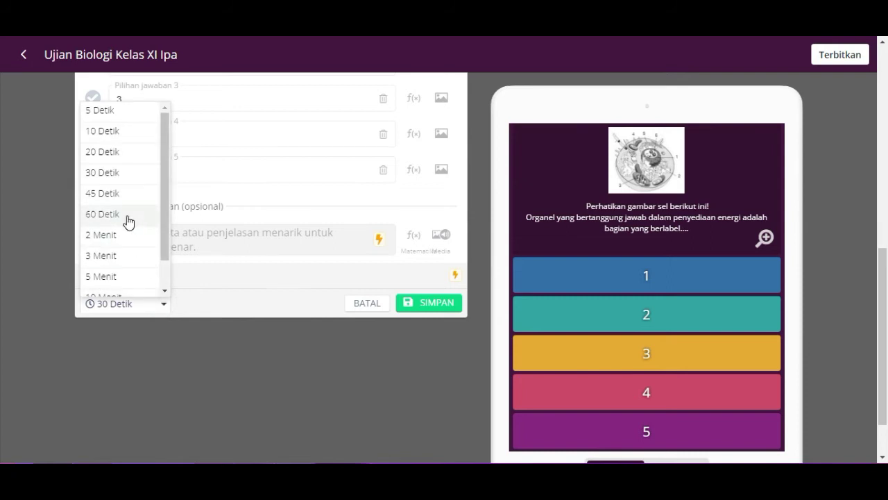
pyautogui.click(118, 236)
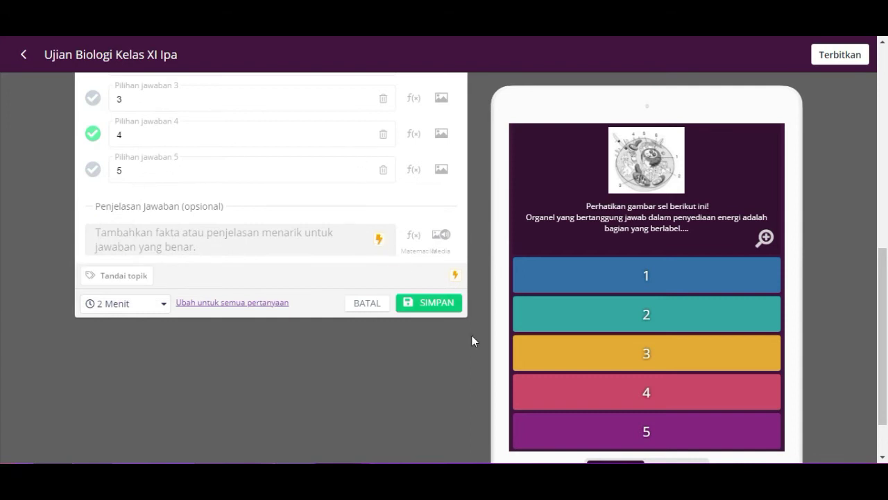
pyautogui.click(439, 305)
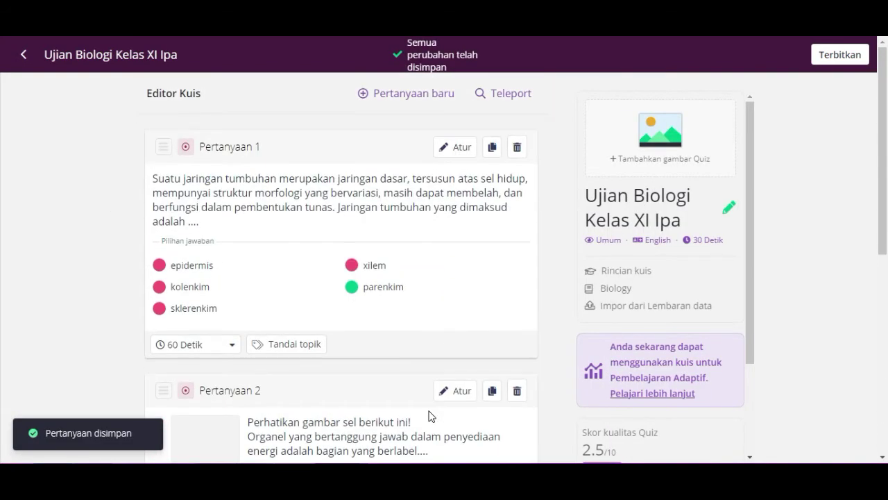
# Review the saved questions in the quiz editor and add a new Pilihan ganda question.
pyautogui.scroll(-2, 431, 415)
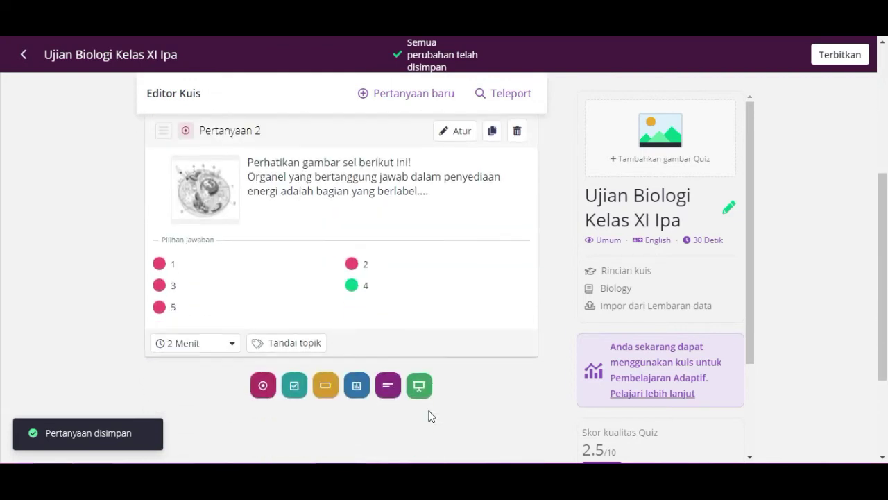
pyautogui.scroll(3, 438, 396)
pyautogui.scroll(-4, 435, 390)
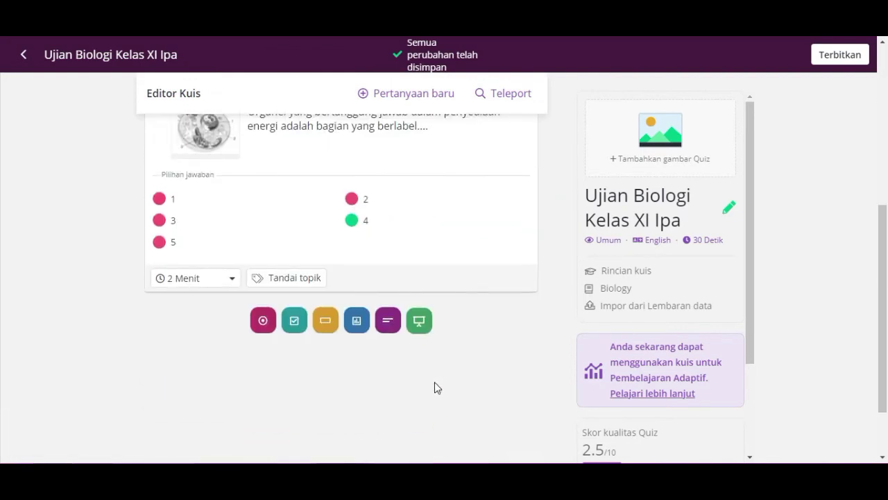
pyautogui.scroll(5, 437, 372)
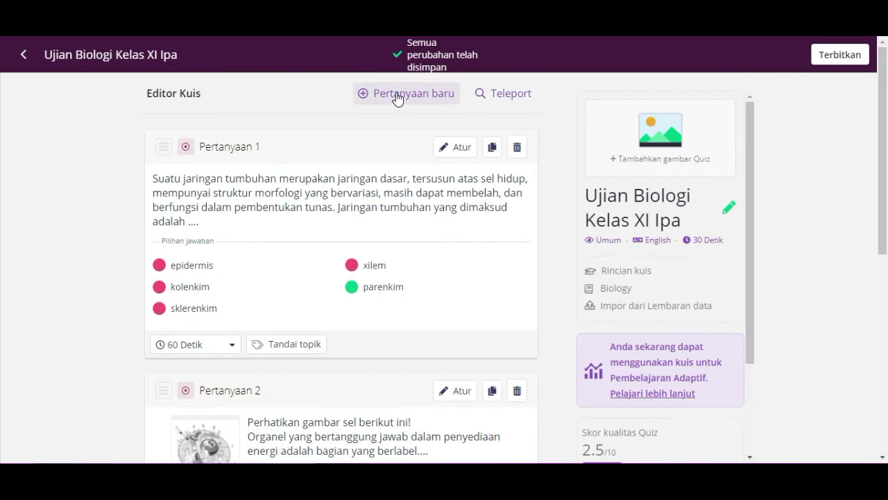
pyautogui.click(397, 97)
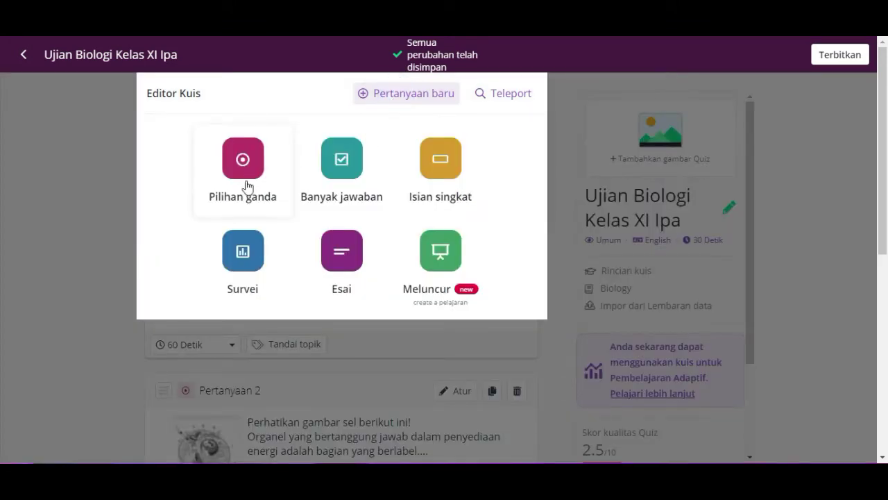
pyautogui.click(247, 170)
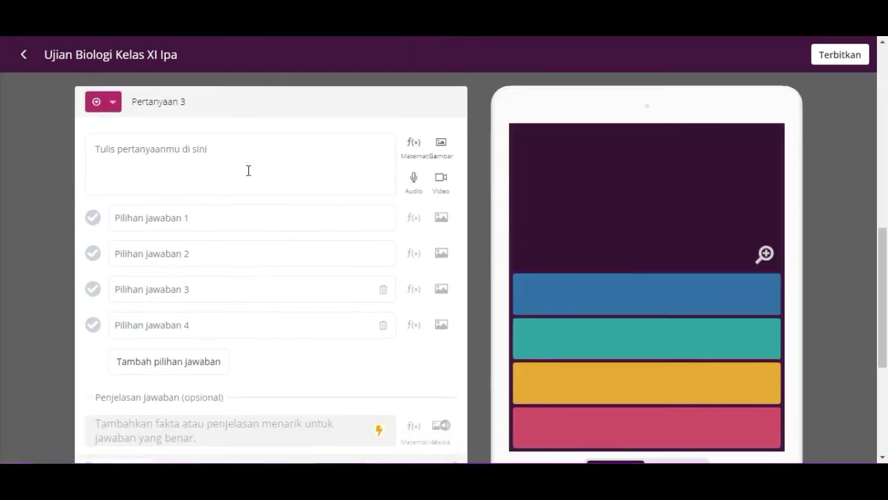
# Locate question 4 in the Word document "Soal kls 11" and copy its question sentence about ekspirasi.
pyautogui.moveTo(334, 479)
pyautogui.click(375, 448)
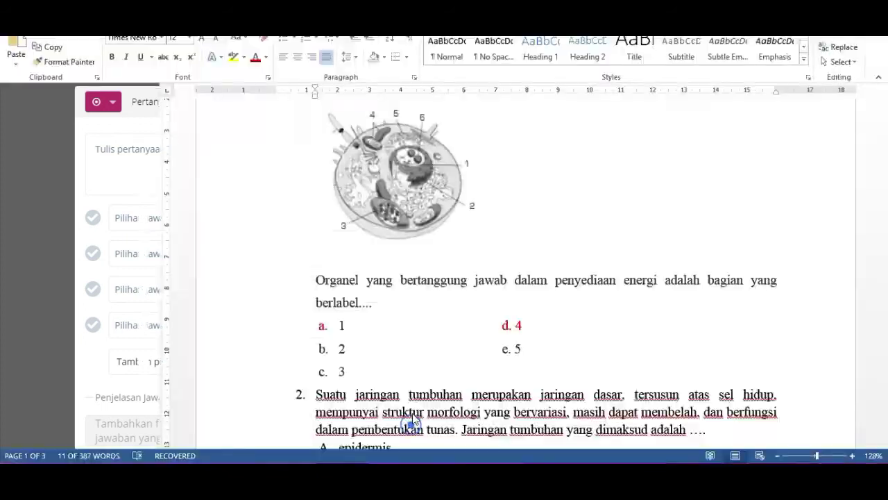
pyautogui.scroll(-10, 410, 369)
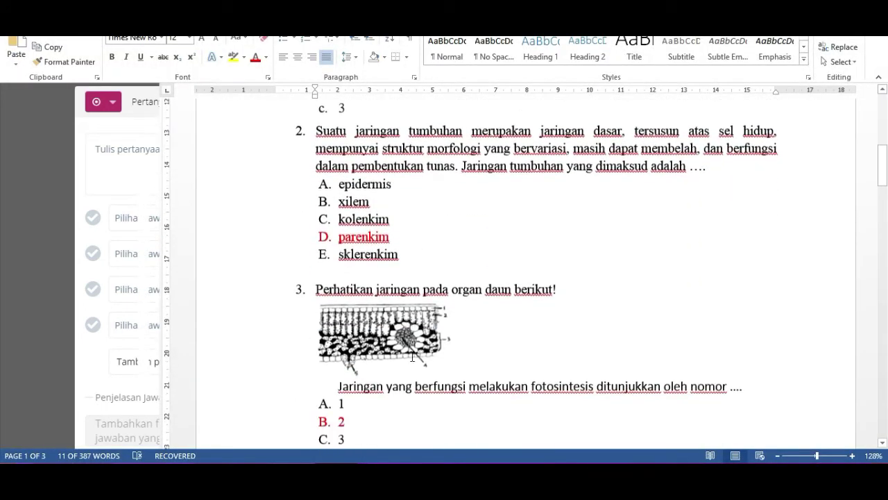
pyautogui.scroll(-4, 411, 358)
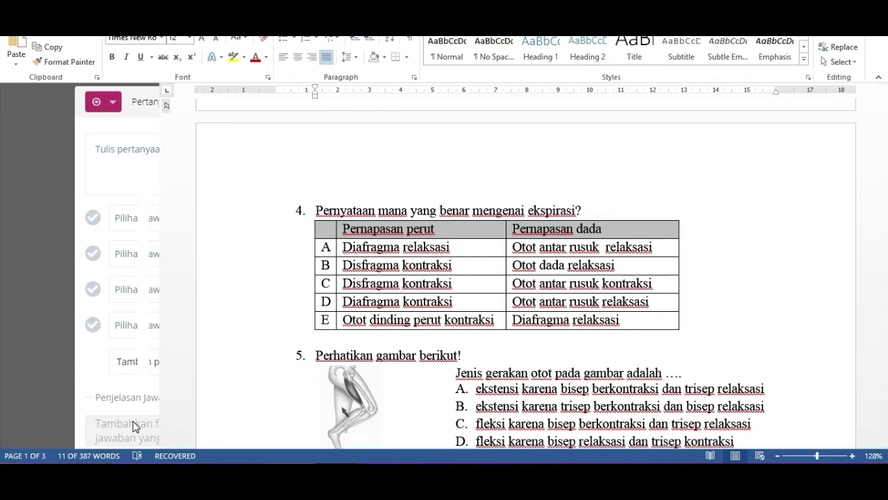
pyautogui.moveTo(28, 463)
pyautogui.click(83, 406)
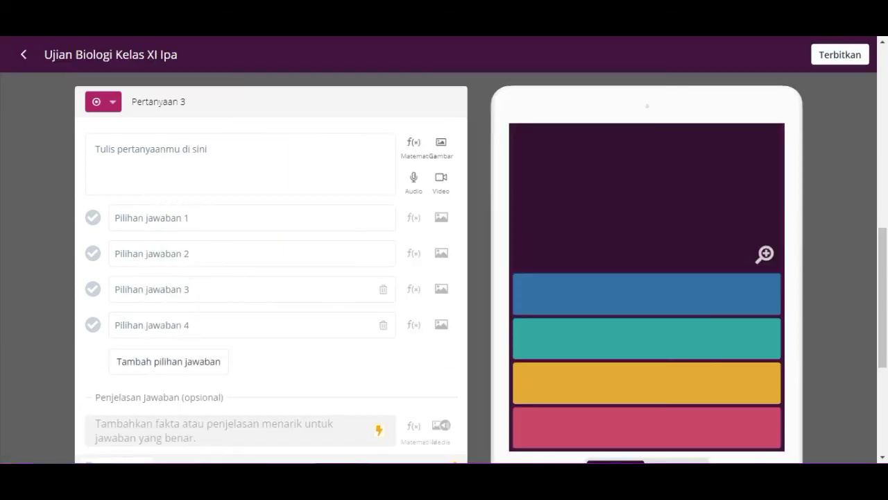
pyautogui.moveTo(332, 463)
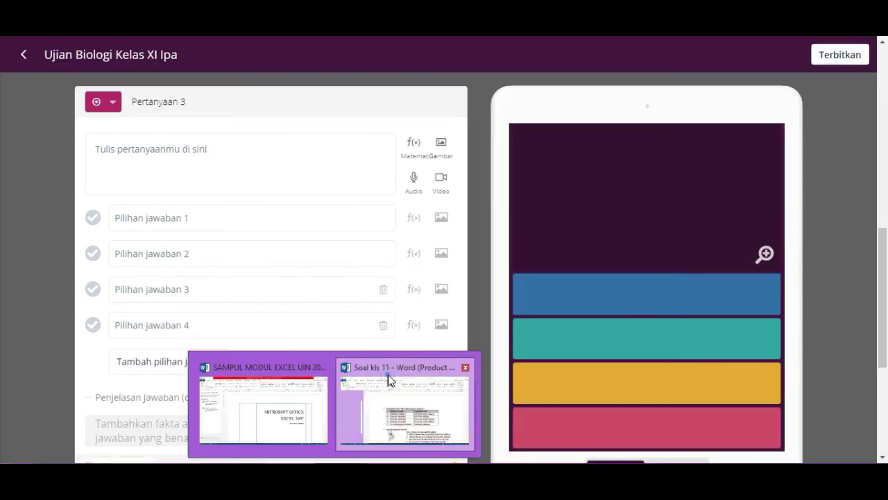
pyautogui.click(387, 385)
pyautogui.moveTo(602, 211); pyautogui.dragTo(331, 214)
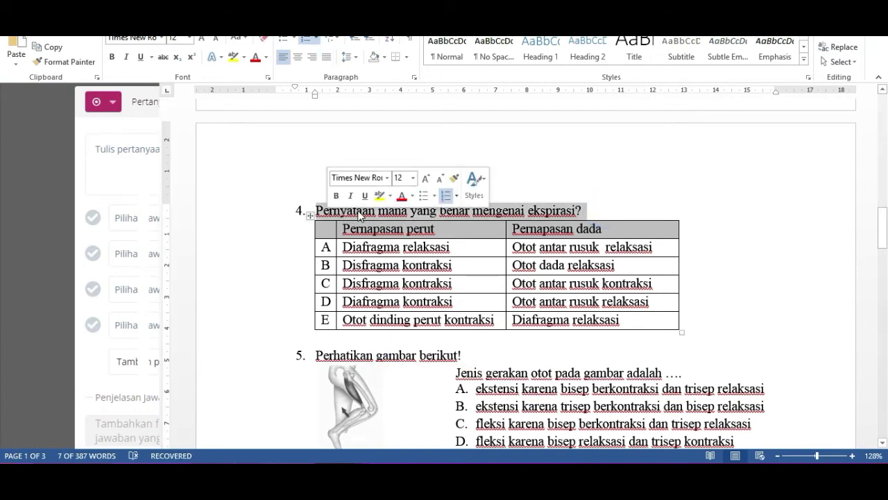
pyautogui.rightClick(358, 201)
pyautogui.click(406, 222)
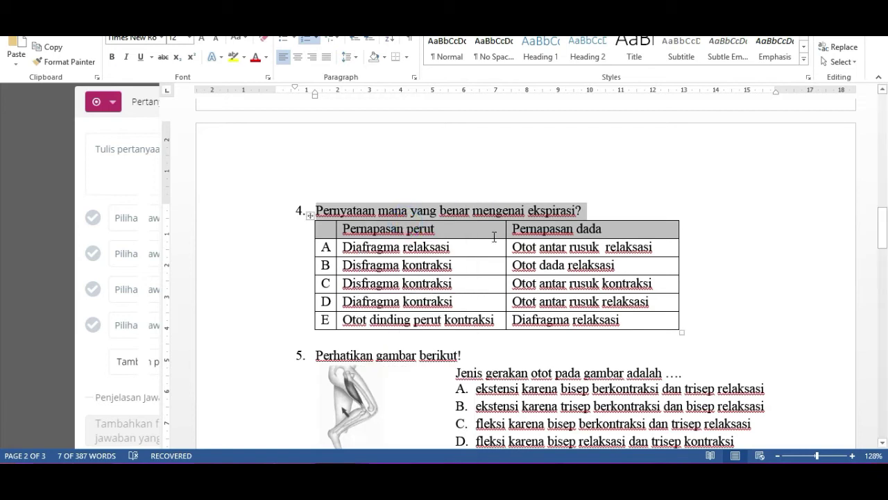
# Back in the quiz editor, paste "Pernyataan mana yang benar mengenai ekspirasi?" as the text of Pertanyaan 3 and remove the leading list number.
pyautogui.moveTo(85, 462)
pyautogui.click(85, 423)
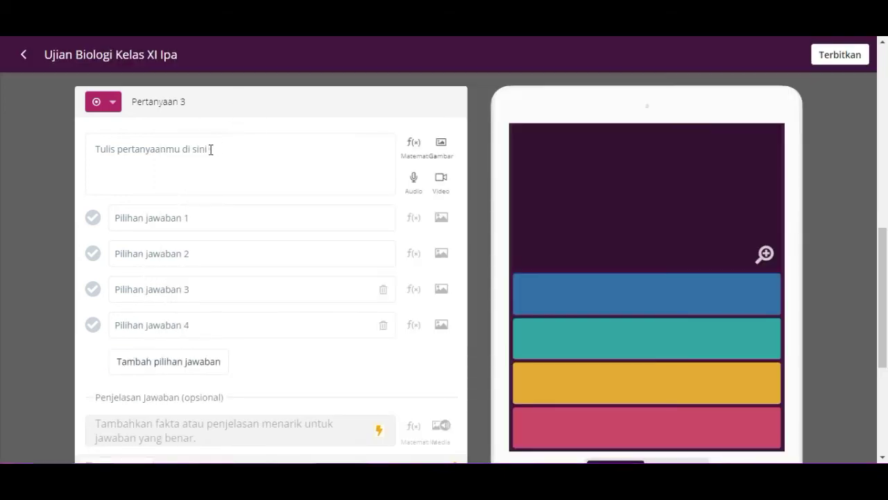
pyautogui.click(211, 149)
pyautogui.rightClick(155, 148)
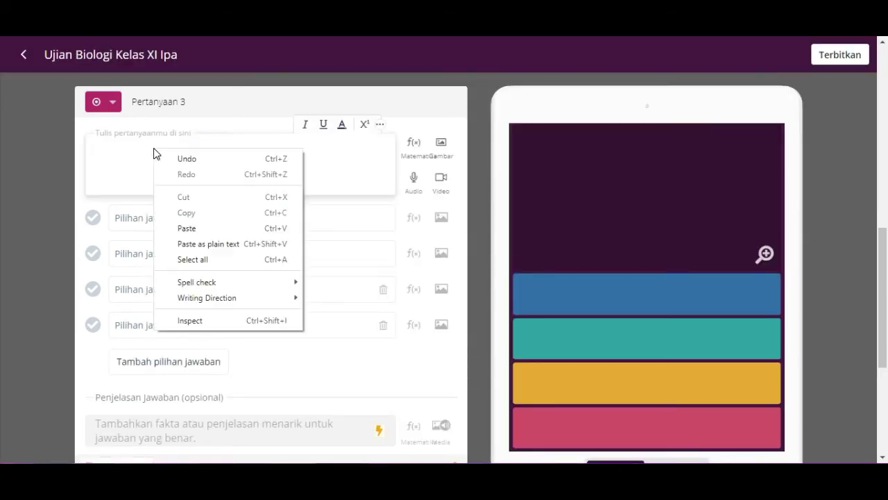
pyautogui.click(197, 229)
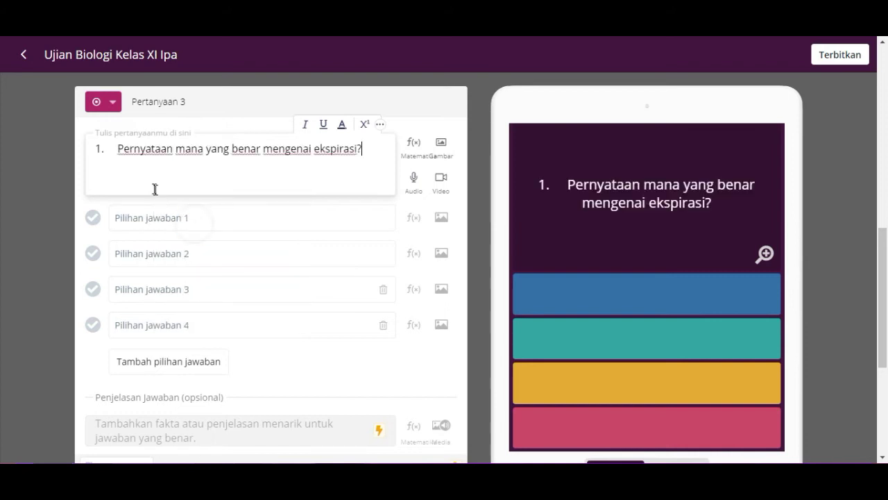
pyautogui.click(118, 149)
pyautogui.press('BackSpace')
pyautogui.press('BackSpace')
pyautogui.press('BackSpace')
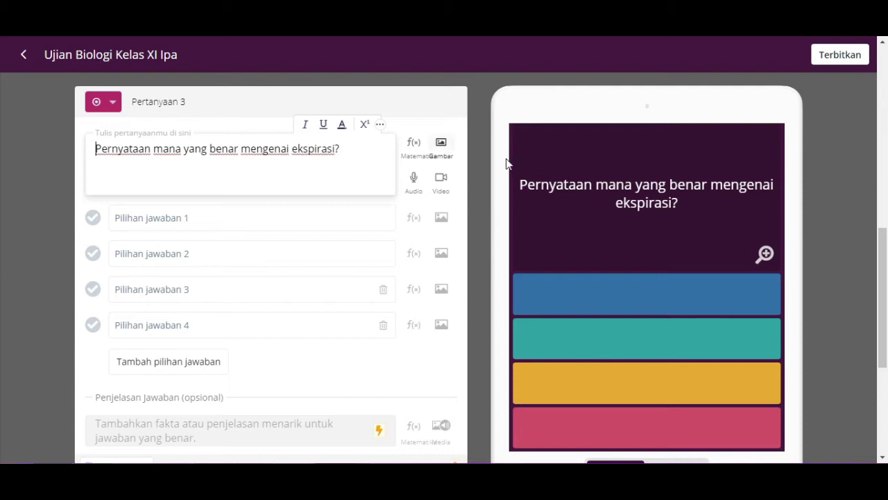
# Upload the image file ekspirasi to the question text of Pertanyaan 3.
pyautogui.click(449, 160)
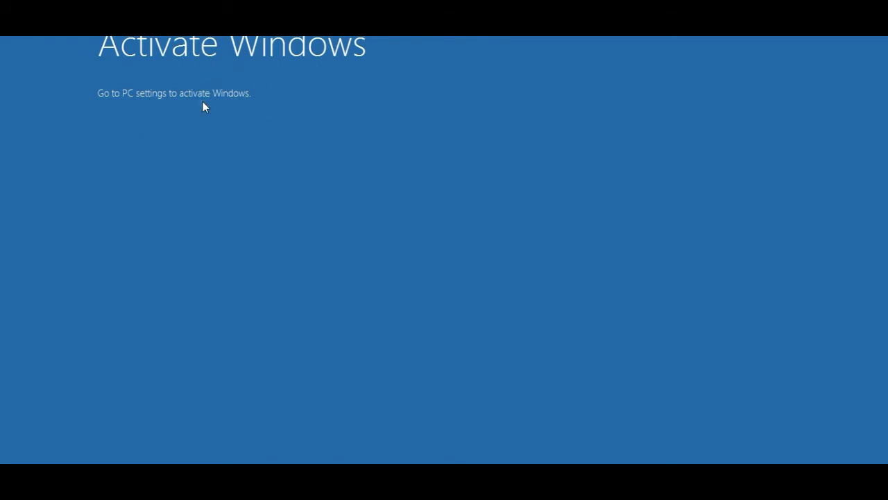
pyautogui.click(335, 134)
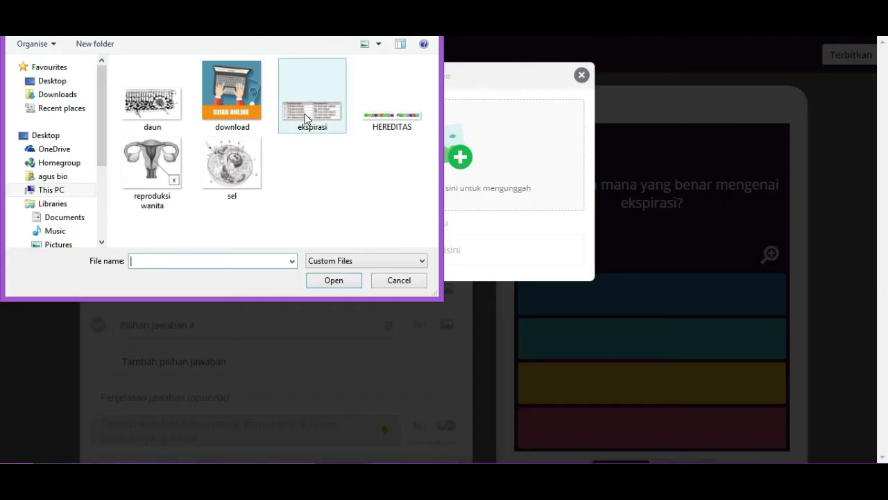
pyautogui.click(306, 118)
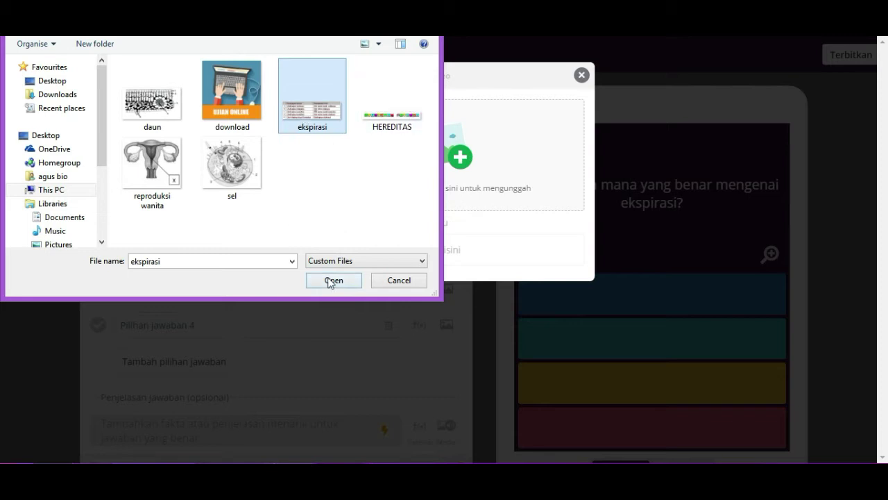
pyautogui.click(348, 283)
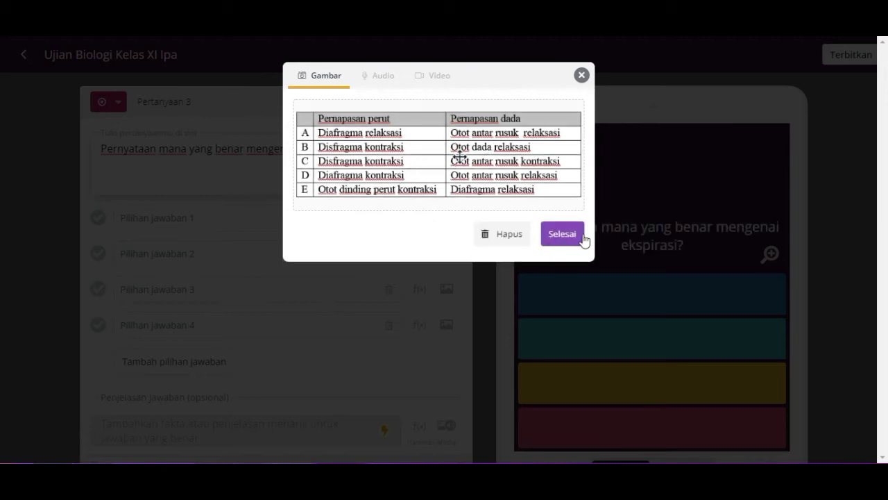
pyautogui.click(563, 234)
pyautogui.click(563, 234)
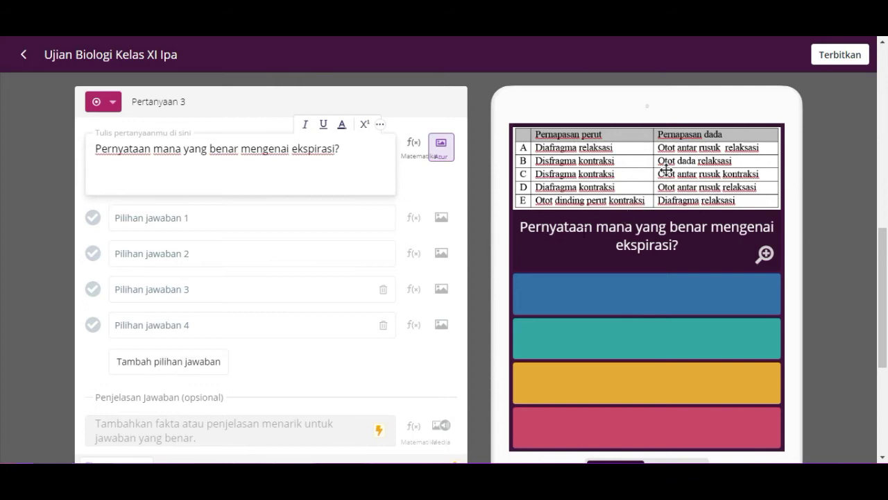
# Enter A, B, C and D as the answer options of Pertanyaan 3 and add a fifth option E.
pyautogui.click(204, 220)
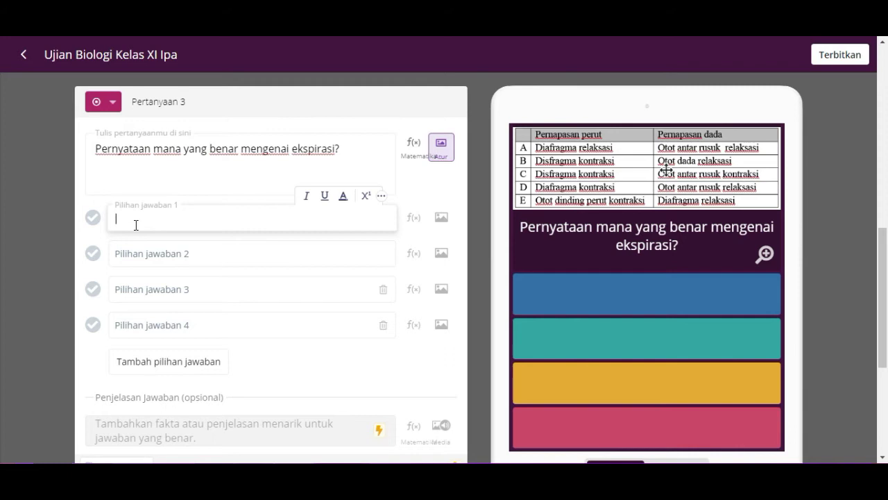
pyautogui.write('A')
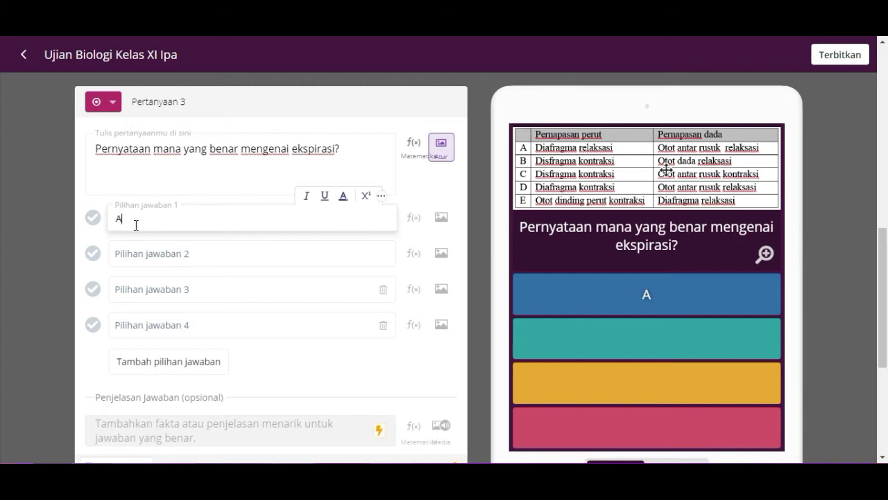
pyautogui.click(149, 258)
pyautogui.write('B')
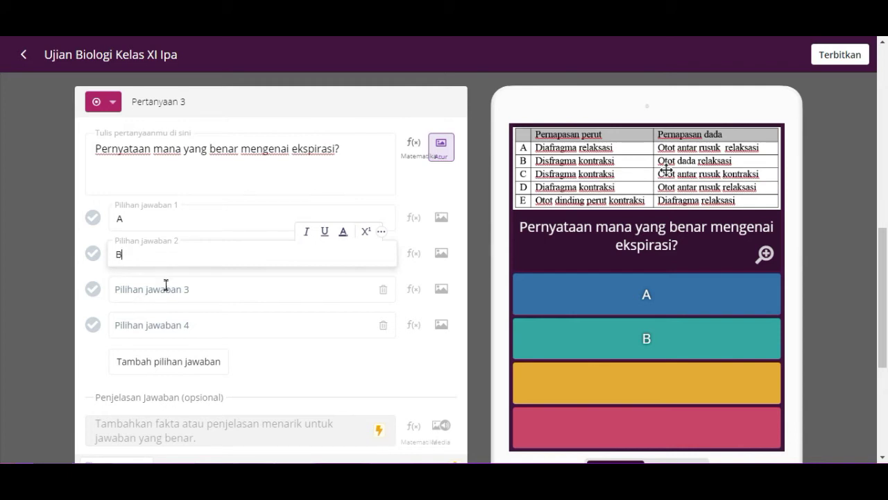
pyautogui.click(165, 285)
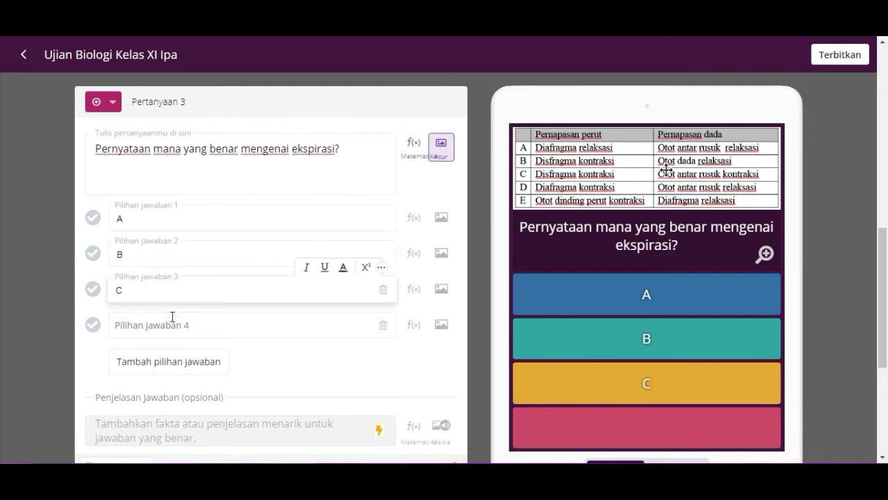
pyautogui.write('D')
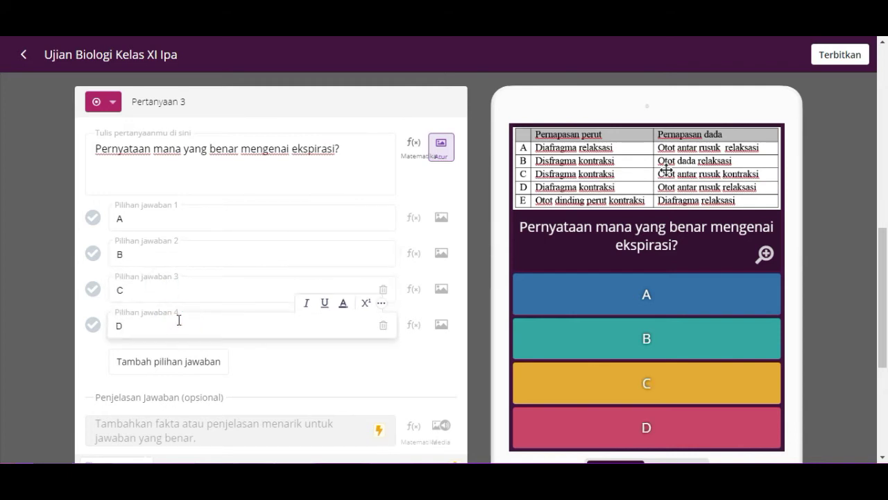
pyautogui.click(203, 363)
pyautogui.click(185, 360)
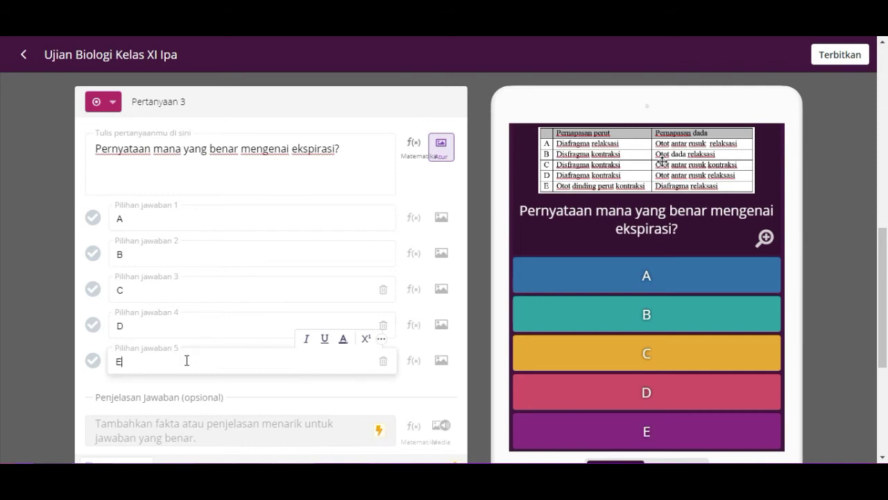
# Set the time limit of Pertanyaan 3 to 2 Menit and try to save the question.
pyautogui.scroll(-3, 262, 289)
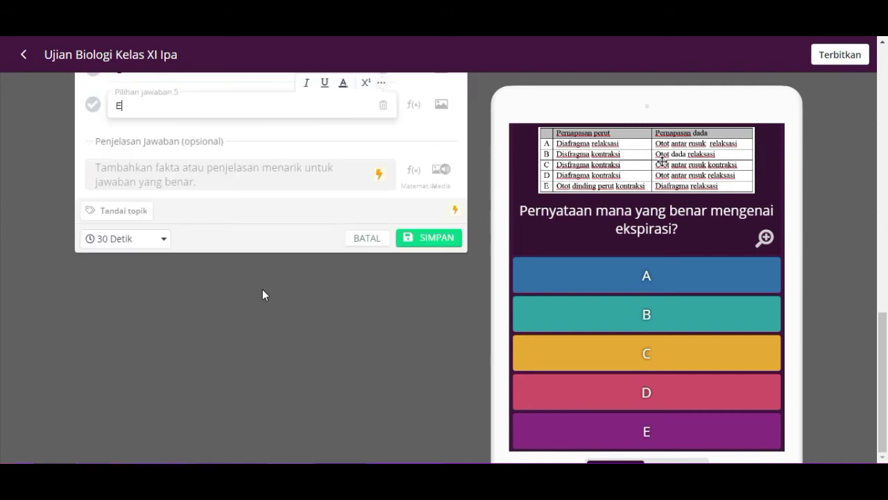
pyautogui.click(162, 241)
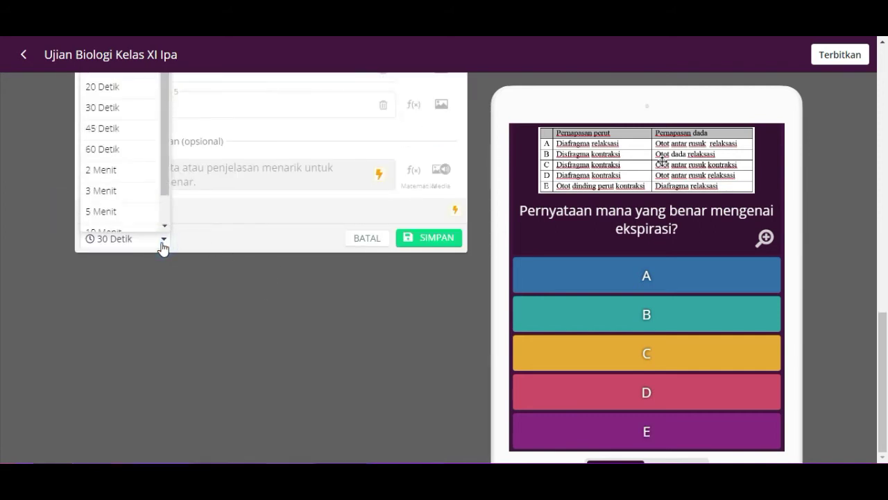
pyautogui.click(118, 170)
pyautogui.scroll(1, 475, 252)
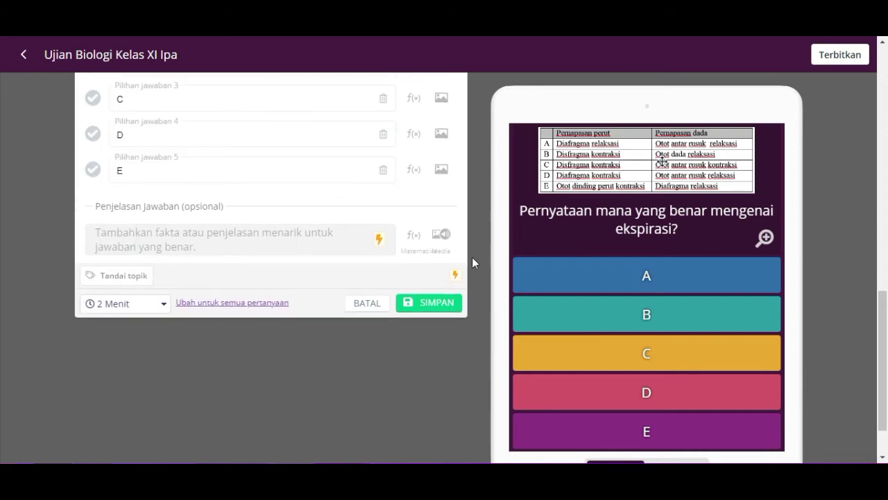
pyautogui.click(422, 306)
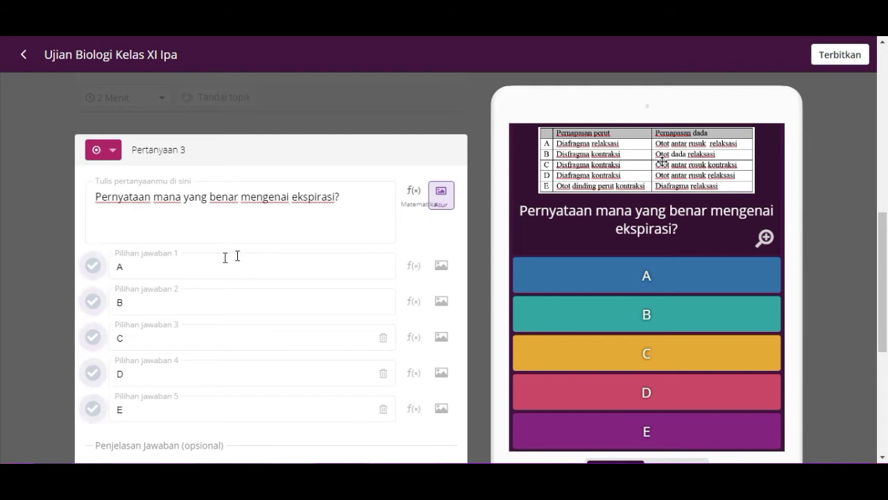
# Mark option A as the correct answer of Pertanyaan 3 and save the question.
pyautogui.click(93, 266)
pyautogui.scroll(-4, 305, 278)
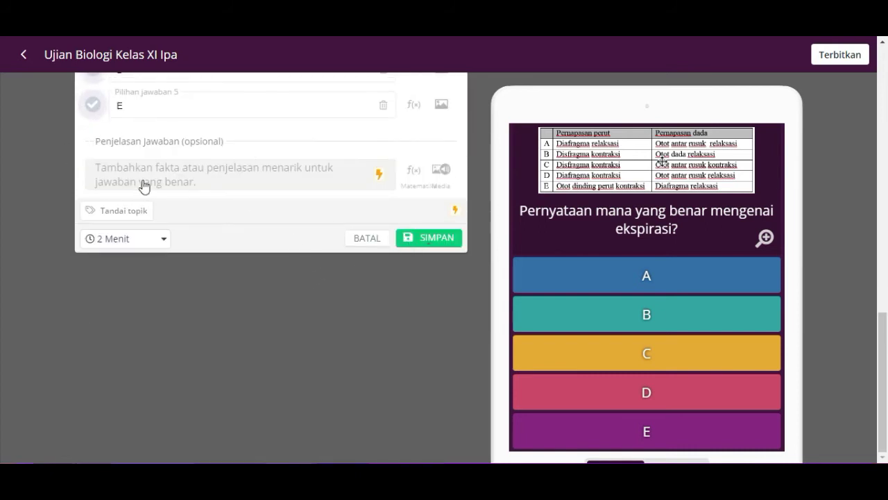
pyautogui.scroll(5, 162, 188)
pyautogui.scroll(-5, 166, 194)
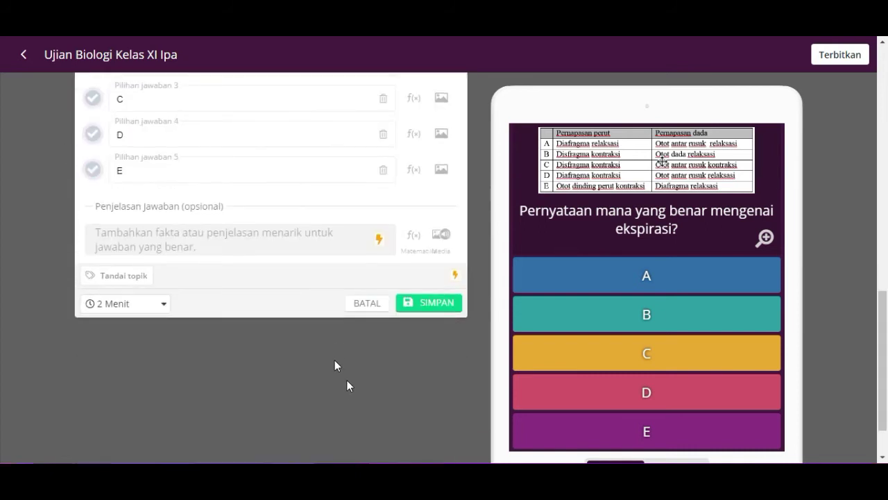
pyautogui.click(439, 304)
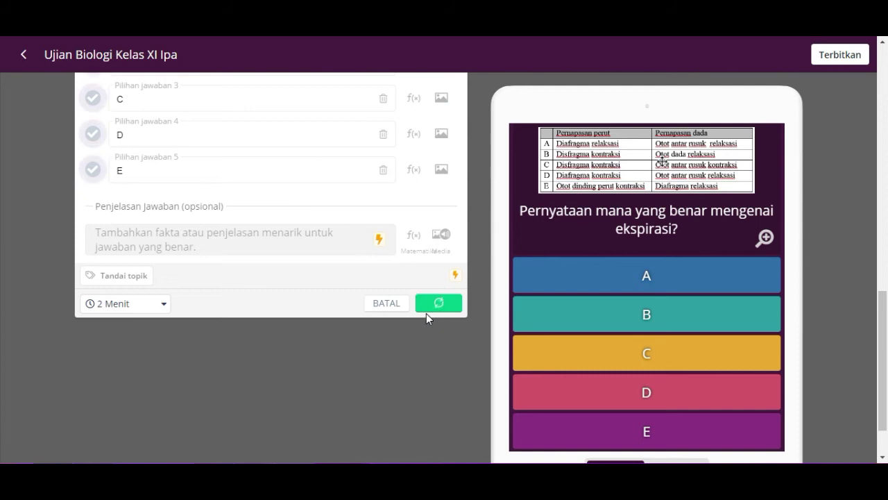
# Review the saved questions and upload the image file download as the quiz's title image in the quiz details.
pyautogui.scroll(10, 412, 373)
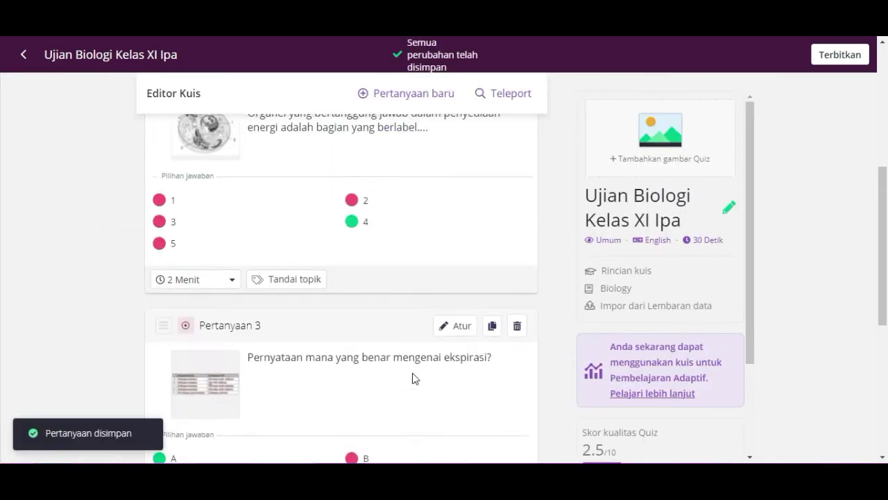
pyautogui.scroll(1, 412, 372)
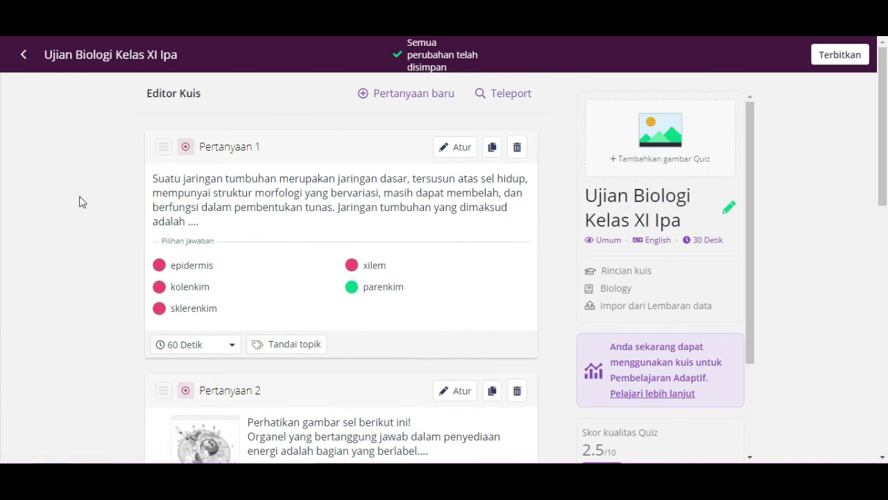
pyautogui.scroll(-5, 126, 167)
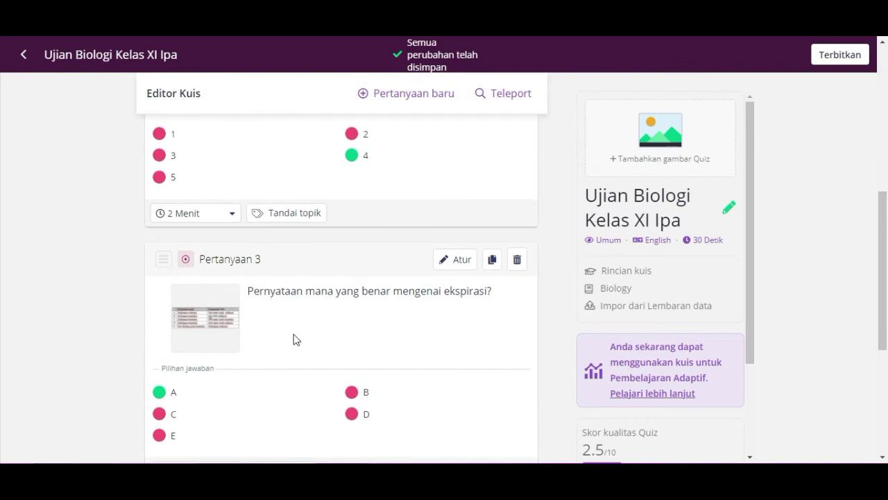
pyautogui.scroll(2, 293, 339)
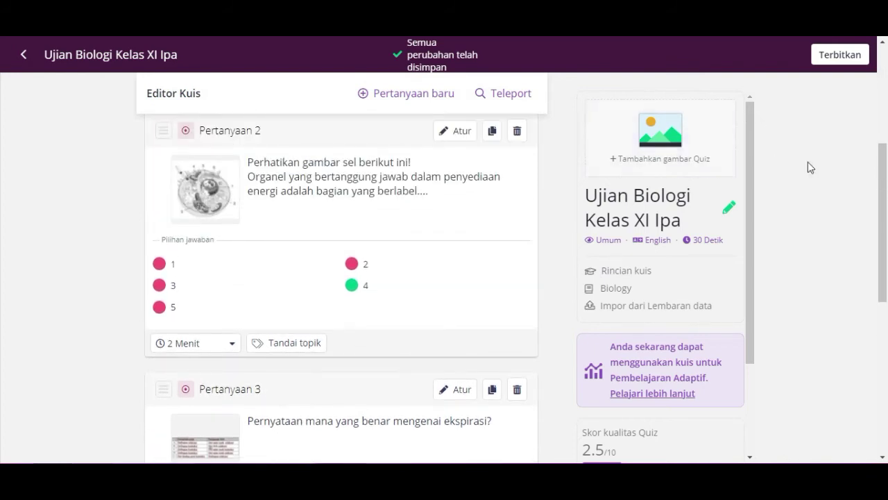
pyautogui.click(661, 165)
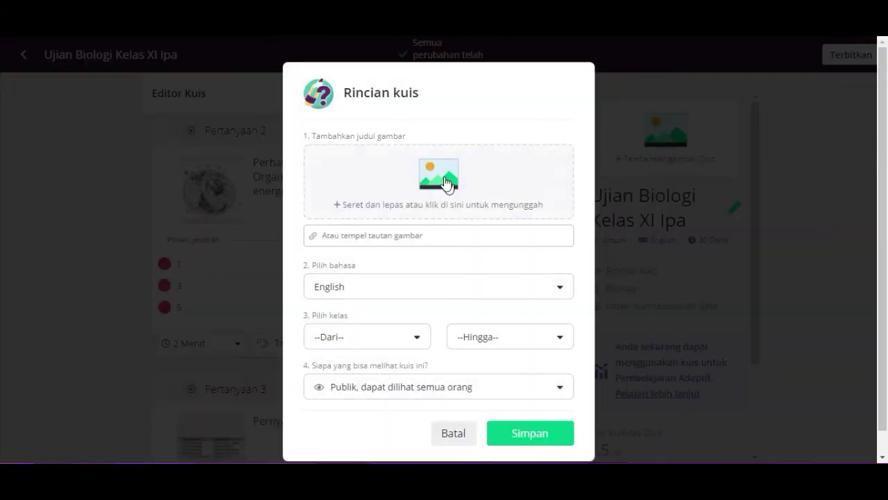
pyautogui.click(448, 179)
pyautogui.click(231, 94)
pyautogui.click(344, 284)
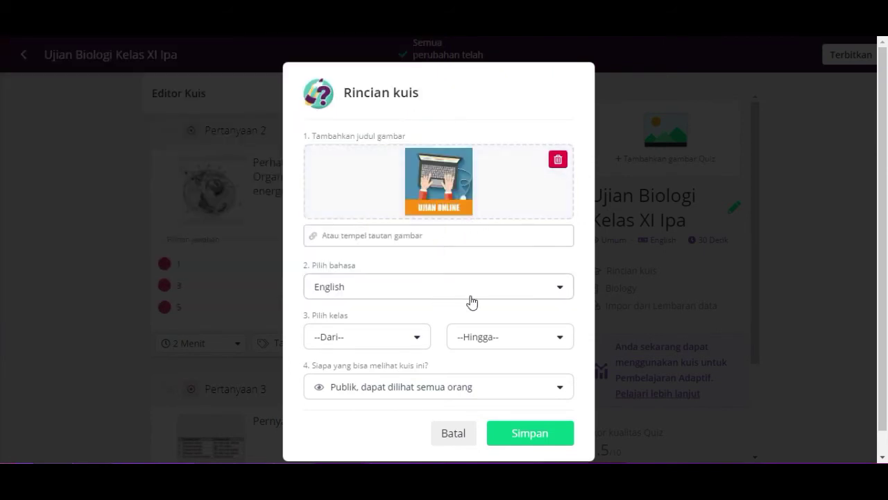
# Set the quiz language to Indonesian in the quiz details.
pyautogui.click(560, 288)
pyautogui.scroll(-15, 473, 325)
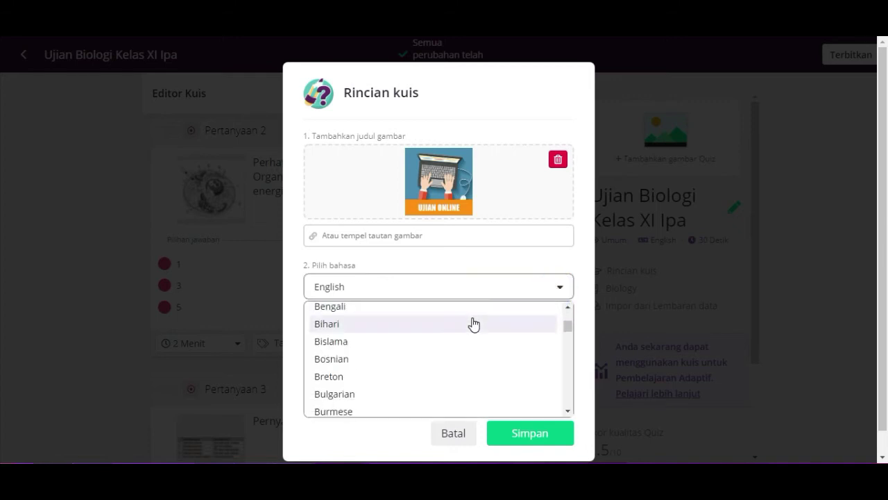
pyautogui.scroll(-1, 472, 324)
pyautogui.scroll(4, 469, 326)
pyautogui.scroll(-1, 466, 328)
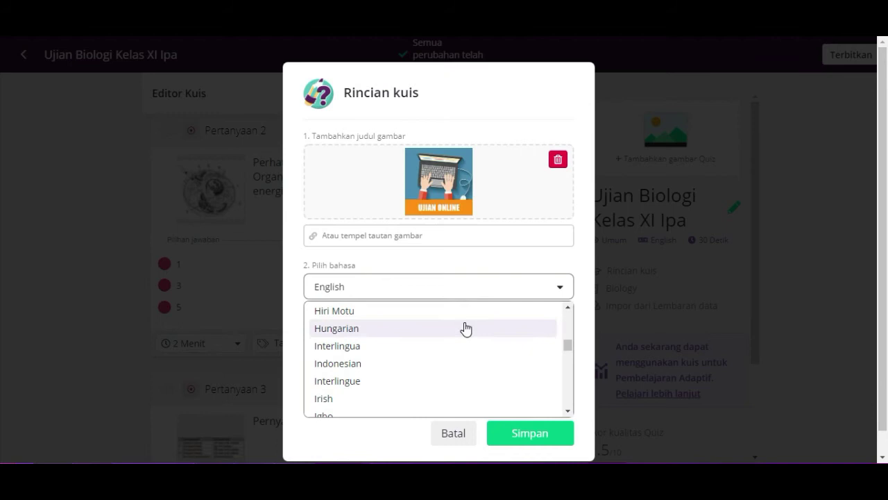
pyautogui.click(358, 363)
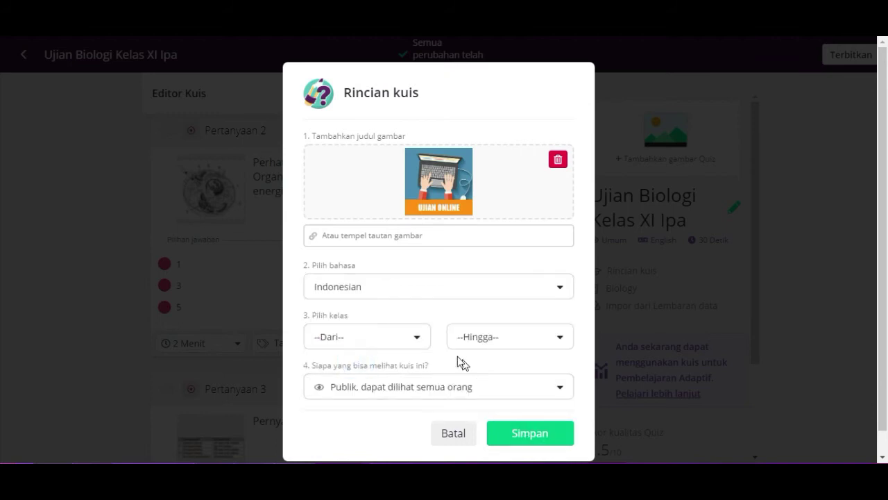
# Set the quiz's class range from 11th to 11th.
pyautogui.click(416, 340)
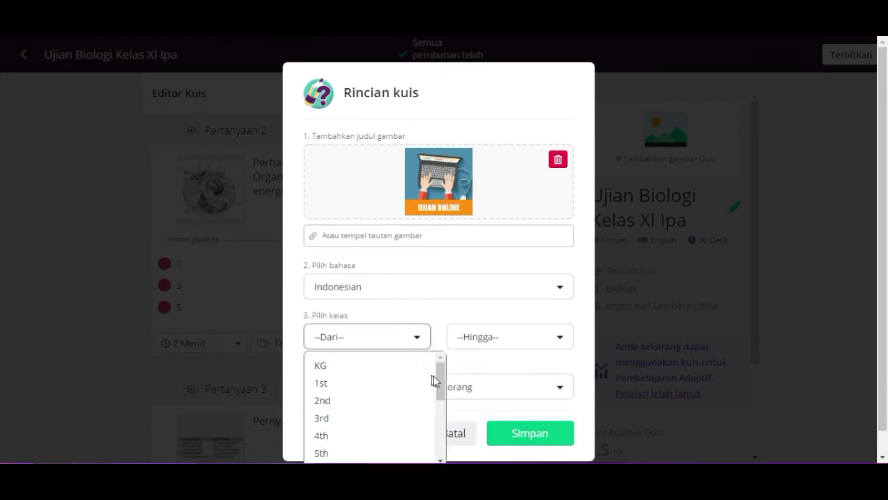
pyautogui.moveTo(440, 378); pyautogui.dragTo(456, 455)
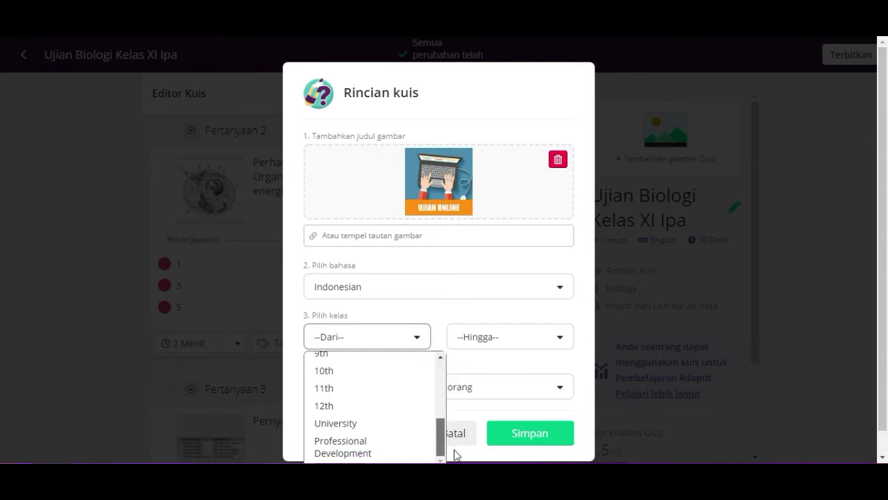
pyautogui.click(349, 390)
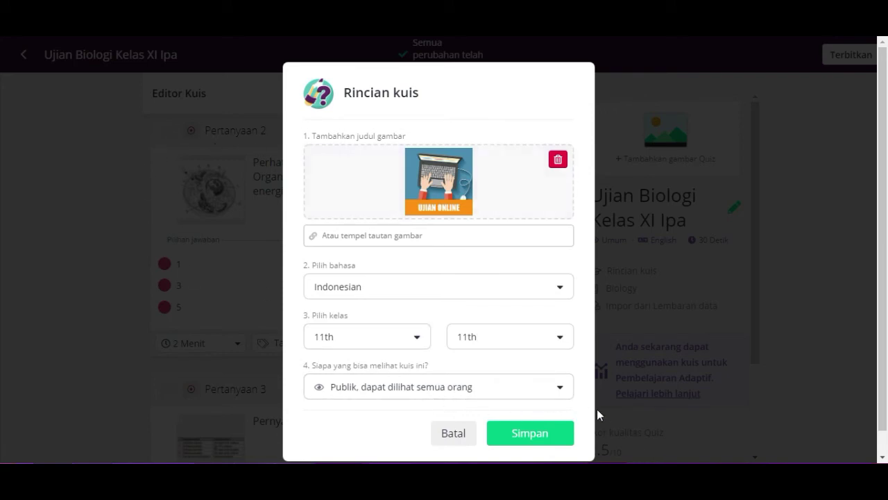
# Choose Publik, dapat dilihat semua orang as the quiz's visibility and save the quiz details.
pyautogui.click(561, 390)
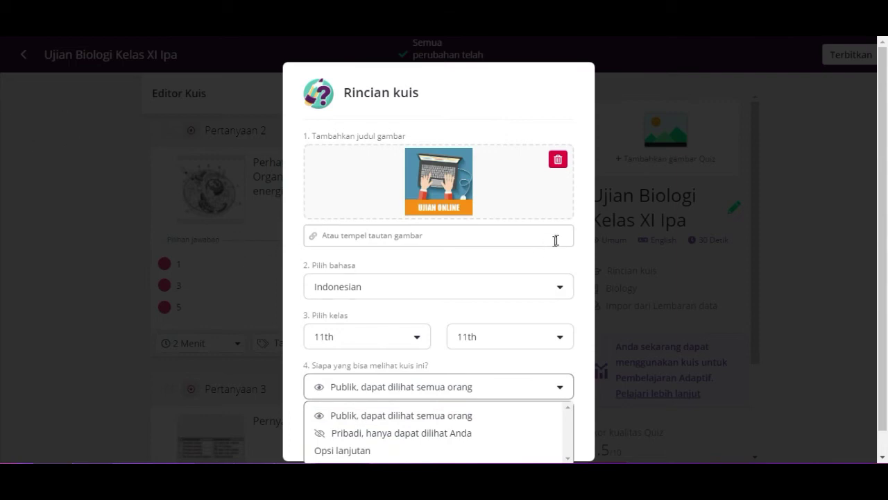
pyautogui.click(477, 415)
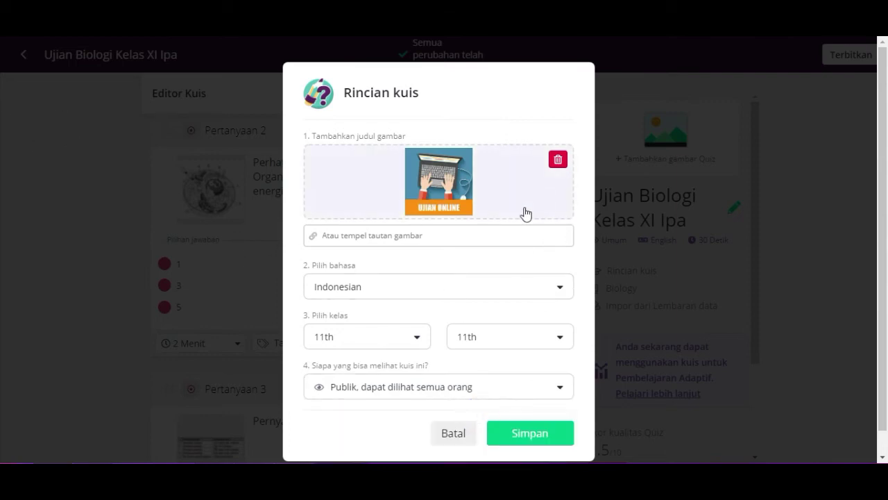
pyautogui.click(529, 435)
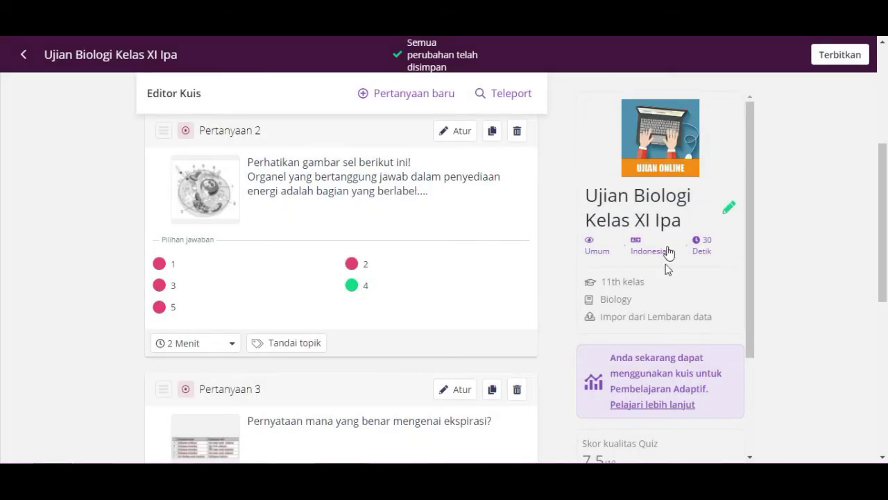
# Review the end of the question list and the quiz quality score checklist.
pyautogui.scroll(-3, 458, 276)
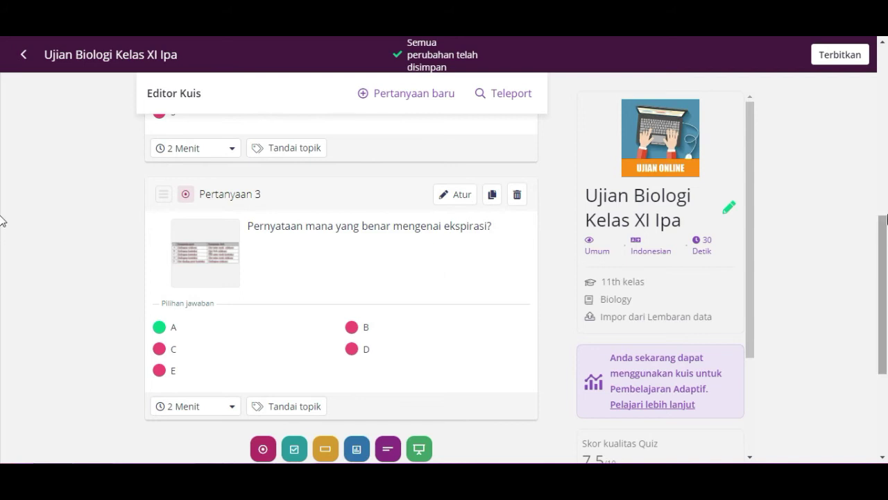
pyautogui.moveTo(885, 230); pyautogui.dragTo(886, 310)
pyautogui.moveTo(747, 327); pyautogui.dragTo(742, 415)
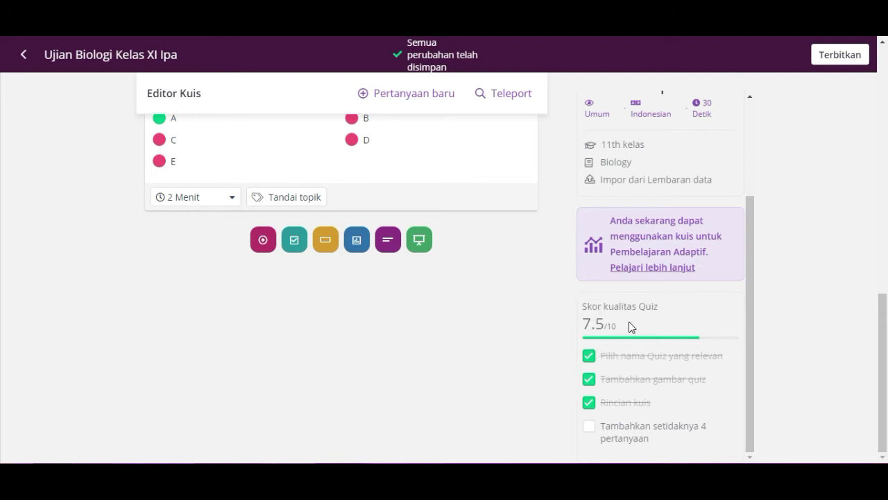
pyautogui.scroll(3, 278, 191)
pyautogui.scroll(-1, 541, 318)
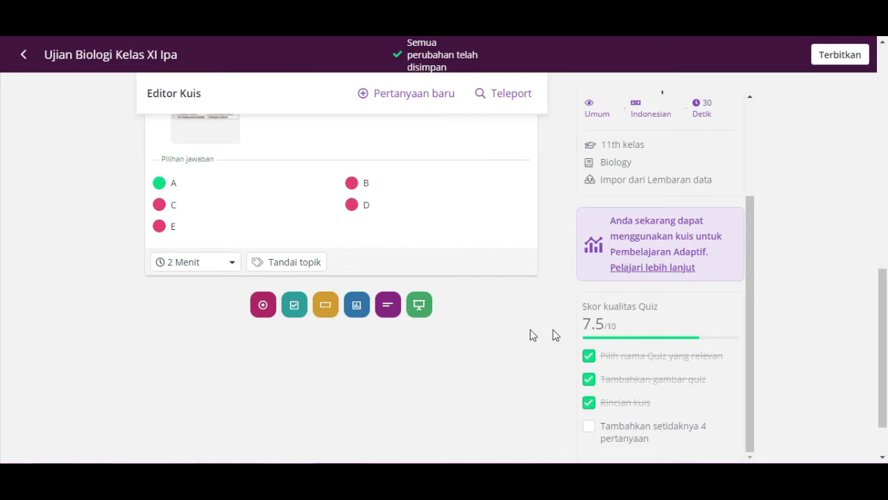
pyautogui.scroll(-1, 719, 413)
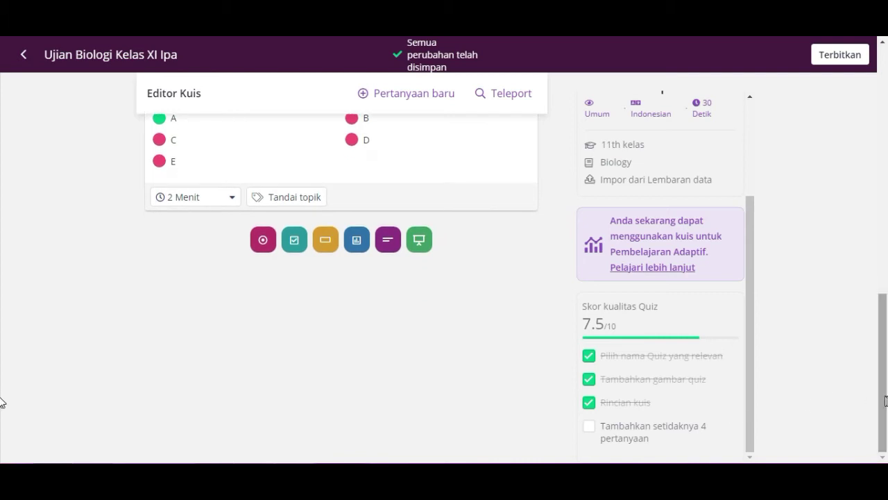
pyautogui.scroll(2, 711, 324)
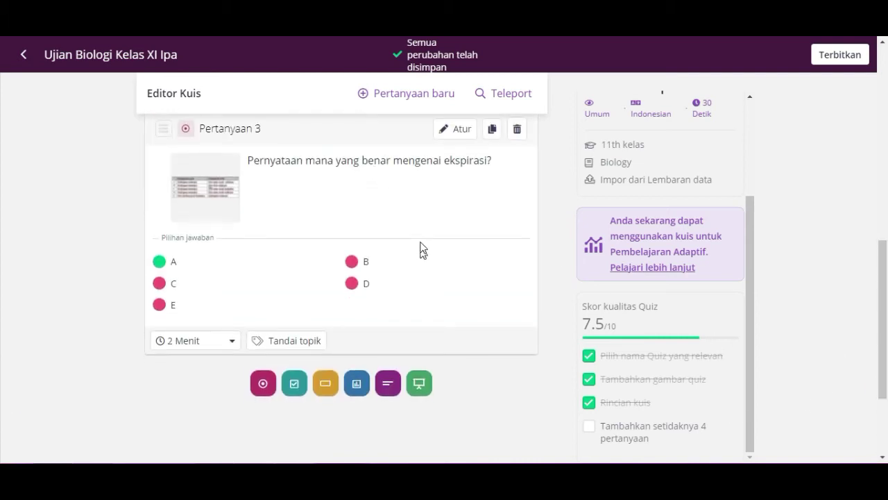
# Add a new Pilihan ganda question as Pertanyaan 4 and find question 7 in the Word document Soal kls 11.
pyautogui.click(408, 95)
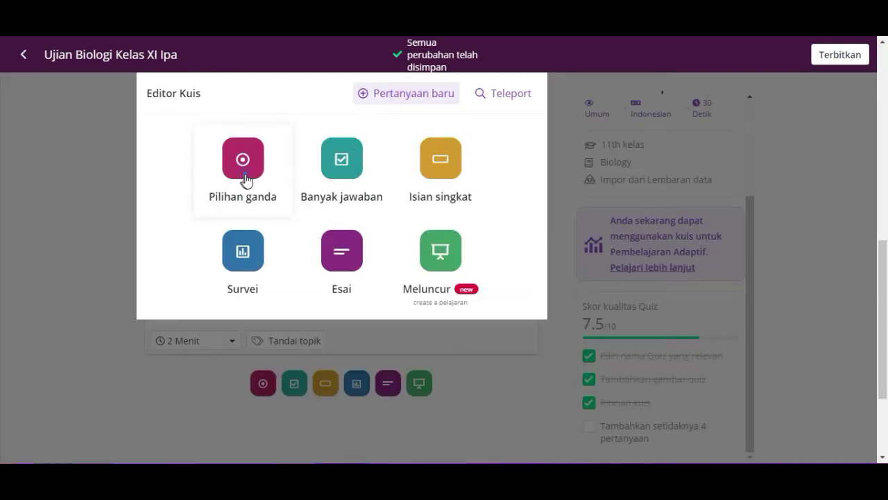
pyautogui.click(245, 177)
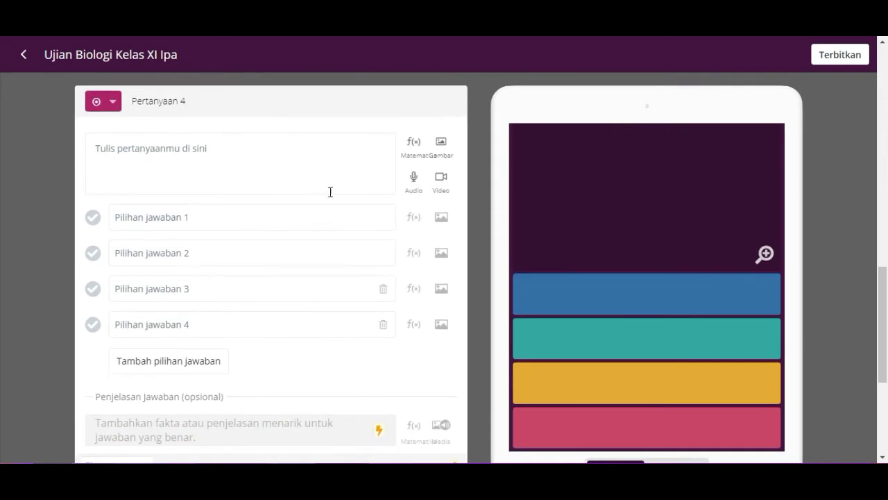
pyautogui.moveTo(326, 425)
pyautogui.click(355, 419)
pyautogui.scroll(-10, 416, 298)
pyautogui.scroll(3, 424, 295)
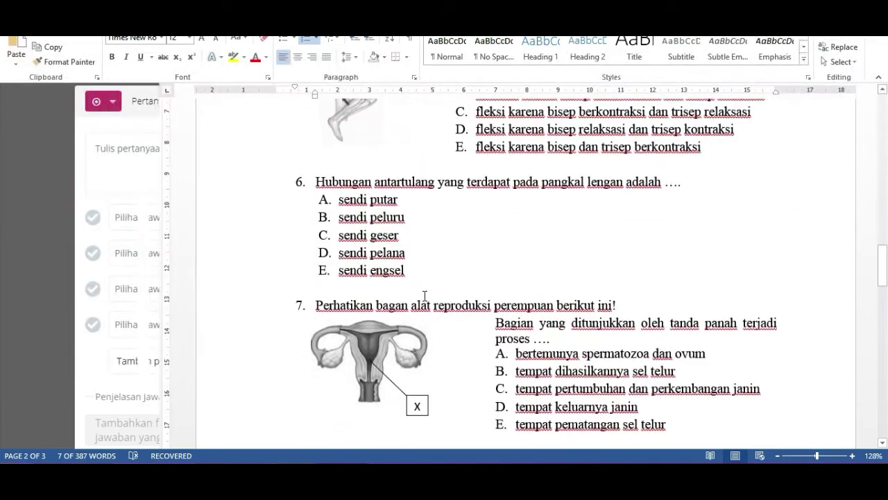
pyautogui.scroll(-1, 423, 294)
pyautogui.scroll(-5, 430, 306)
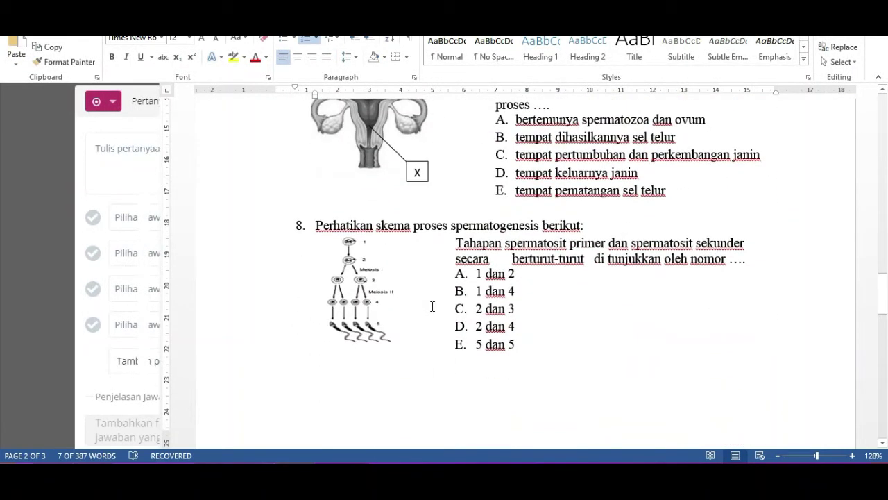
pyautogui.scroll(3, 433, 306)
pyautogui.scroll(3, 433, 306)
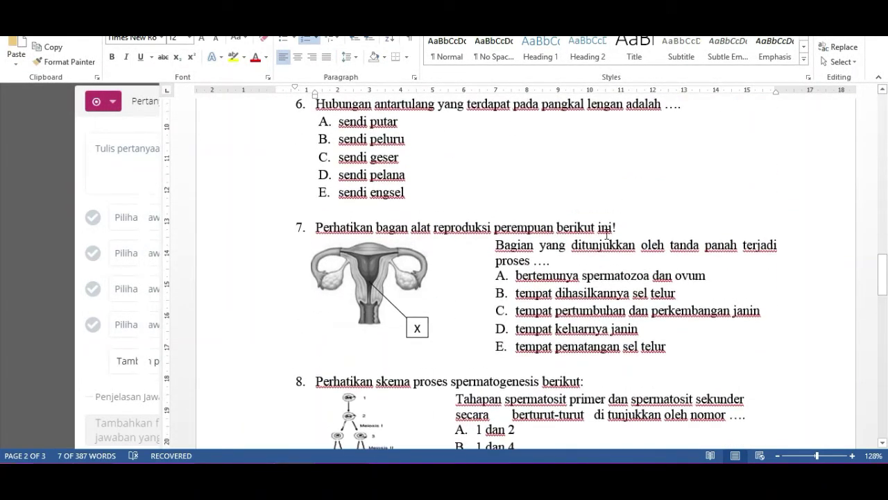
# Copy "Perhatikan bagan alat reproduksi perempuan berikut ini!" from Word into the Pertanyaan 4 question text in Quizizz and remove the pasted list number.
pyautogui.moveTo(620, 226); pyautogui.dragTo(316, 228)
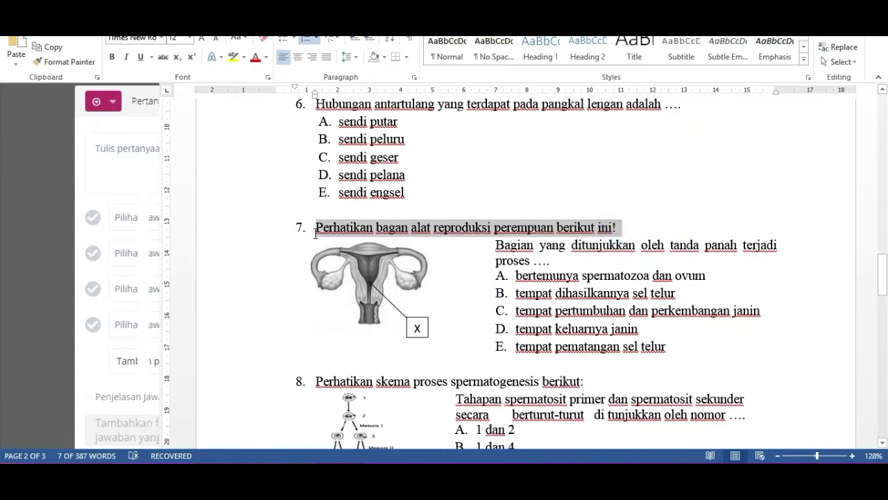
pyautogui.rightClick(352, 229)
pyautogui.click(383, 231)
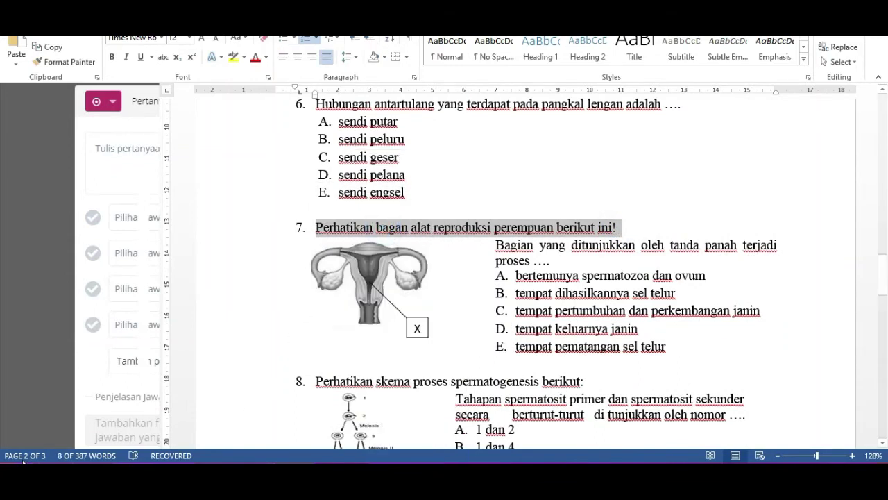
pyautogui.hotkey('alt', 'Tab')
pyautogui.click(174, 159)
pyautogui.rightClick(182, 162)
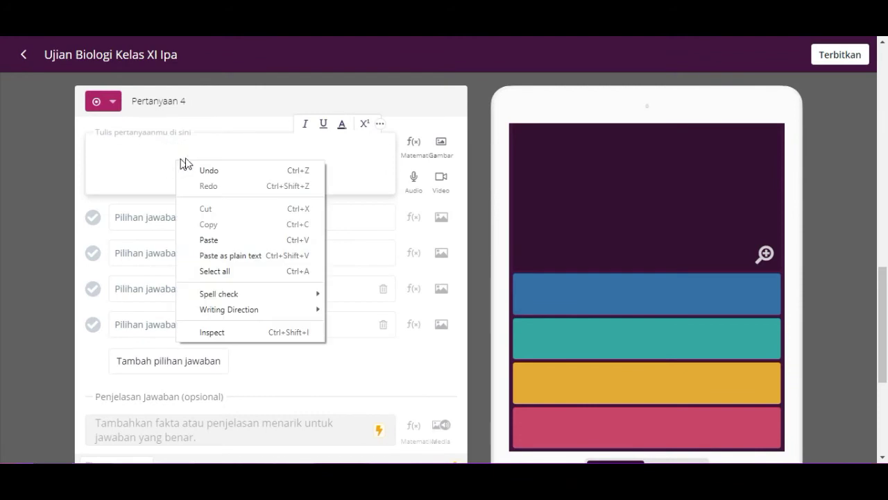
pyautogui.click(222, 240)
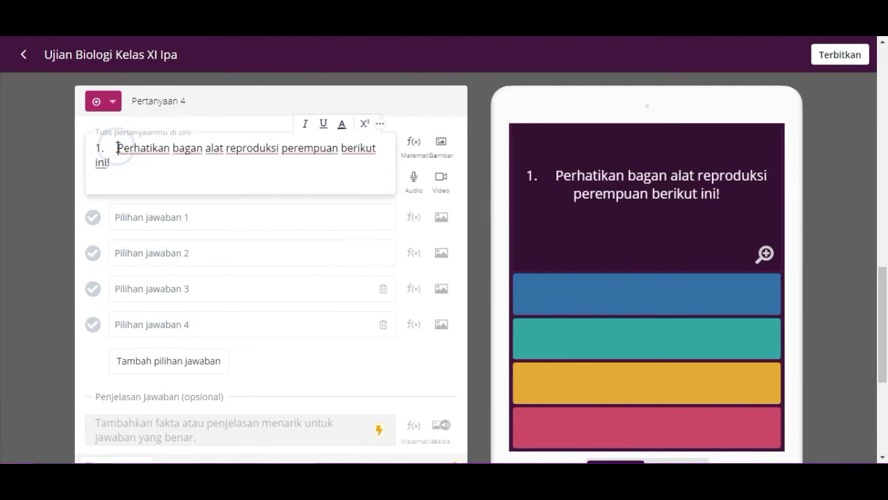
pyautogui.press('BackSpace')
pyautogui.press('BackSpace')
pyautogui.press('BackSpace')
pyautogui.press('BackSpace')
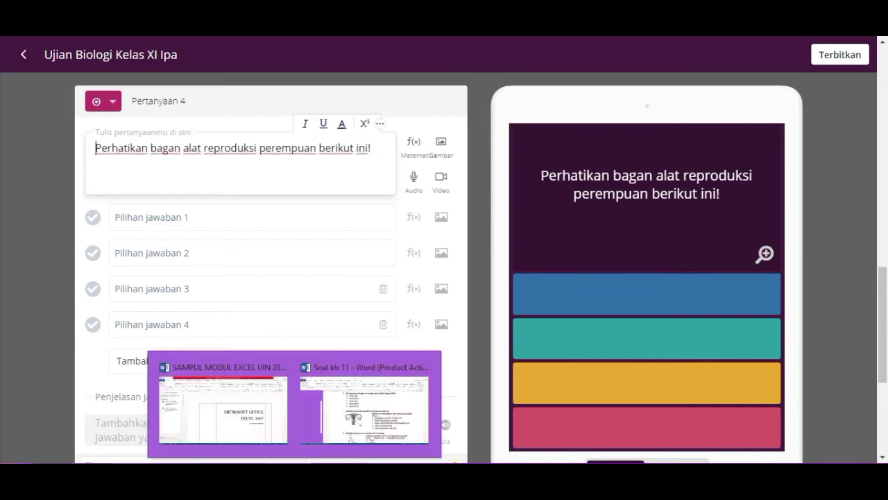
# Upload the image file reproduksi wanita as the picture of Pertanyaan 4.
pyautogui.click(441, 144)
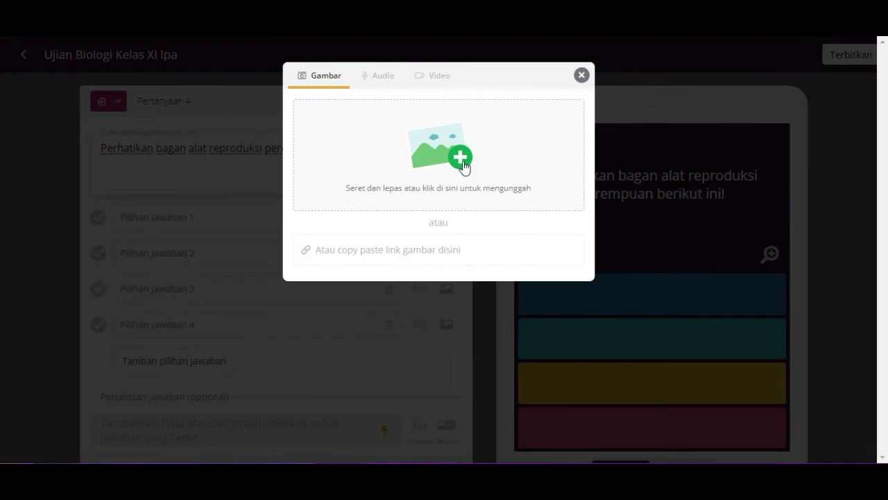
pyautogui.click(461, 159)
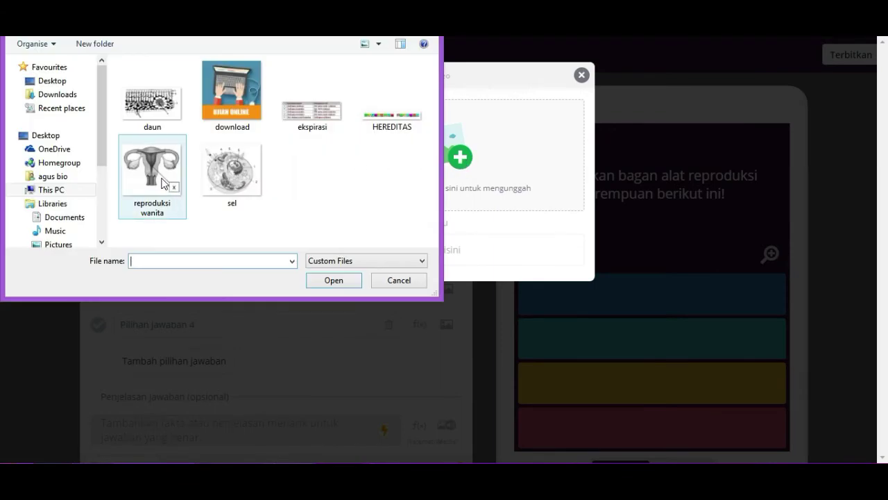
pyautogui.click(153, 172)
pyautogui.click(338, 281)
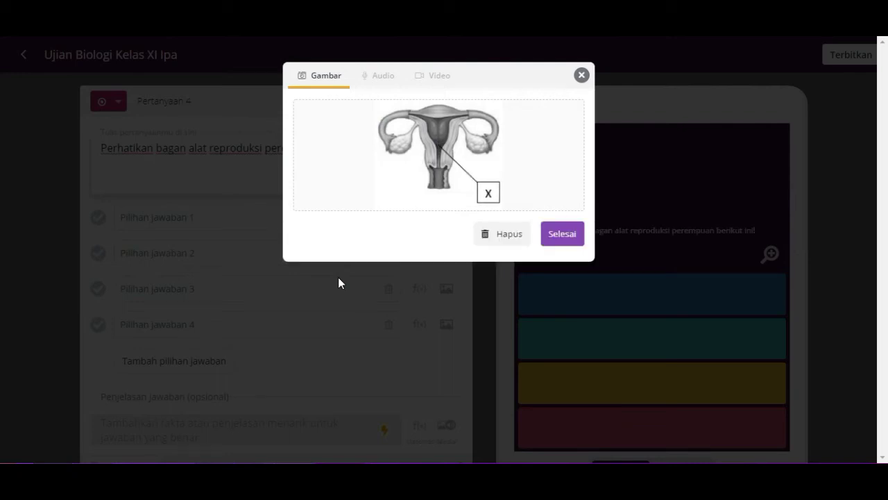
pyautogui.click(566, 236)
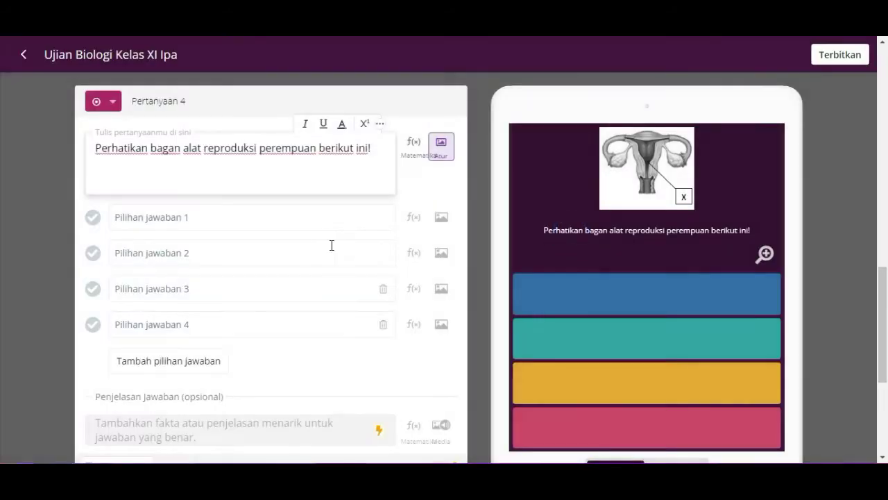
# Copy "Bagian yang ditunjukkan oleh tanda panah terjadi proses ..." from Word and paste it as the second line of the Pertanyaan 4 question text in Quizizz.
pyautogui.moveTo(295, 483)
pyautogui.click(354, 425)
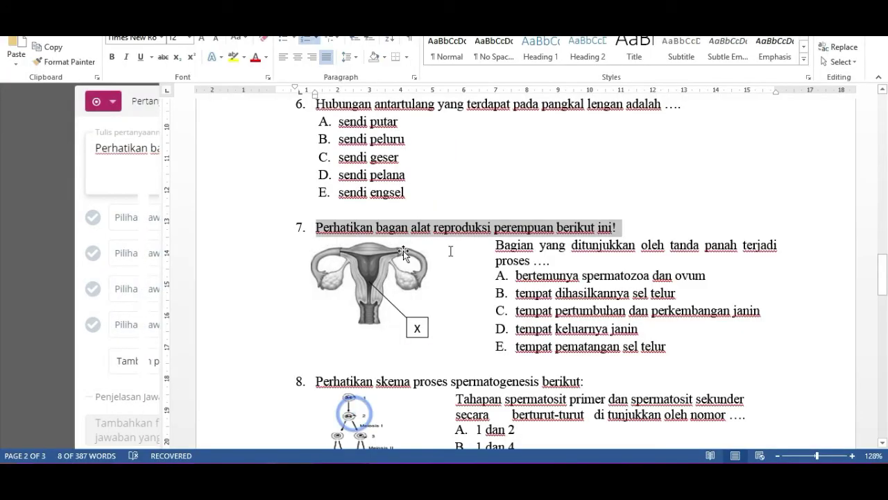
pyautogui.moveTo(540, 260); pyautogui.dragTo(497, 248)
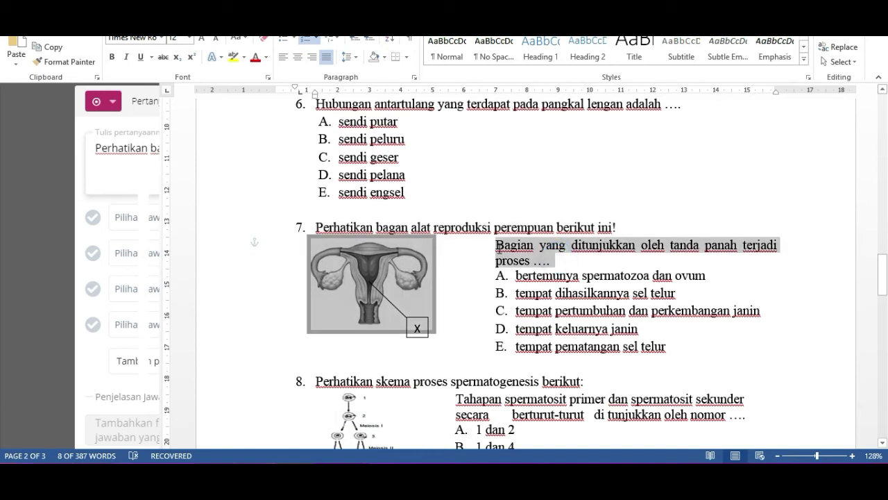
pyautogui.click(497, 250)
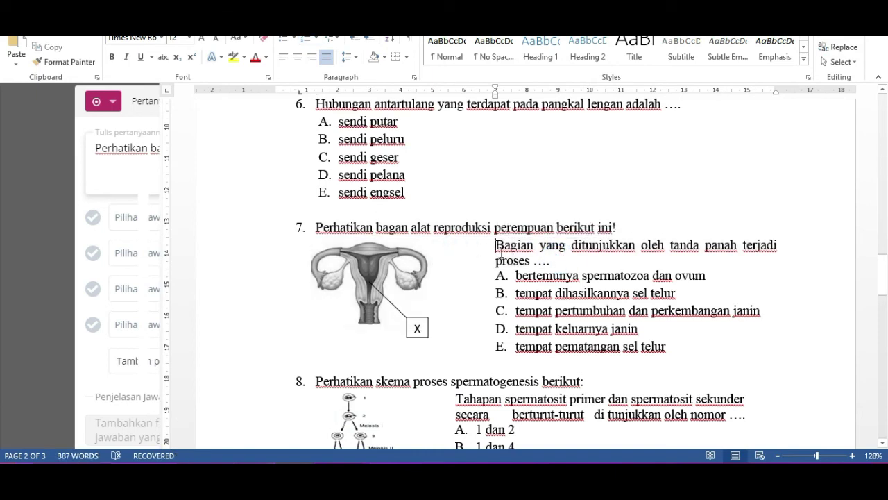
pyautogui.moveTo(492, 240); pyautogui.dragTo(545, 255)
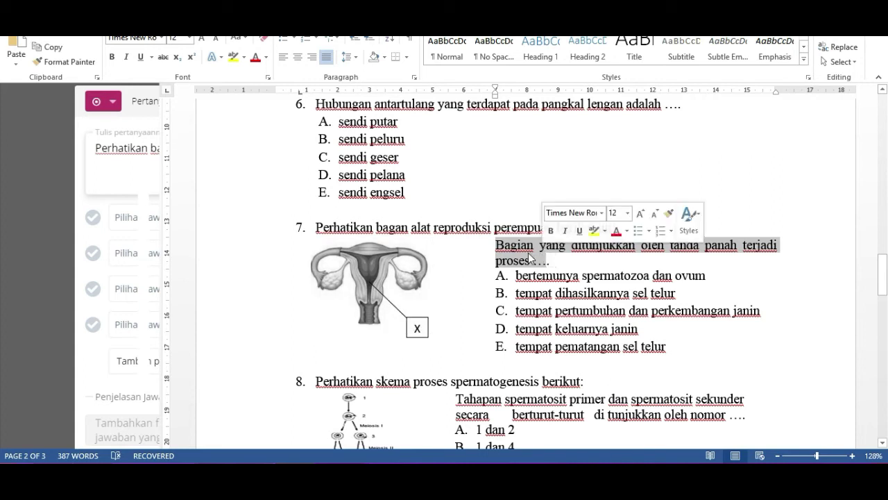
pyautogui.rightClick(533, 248)
pyautogui.click(563, 276)
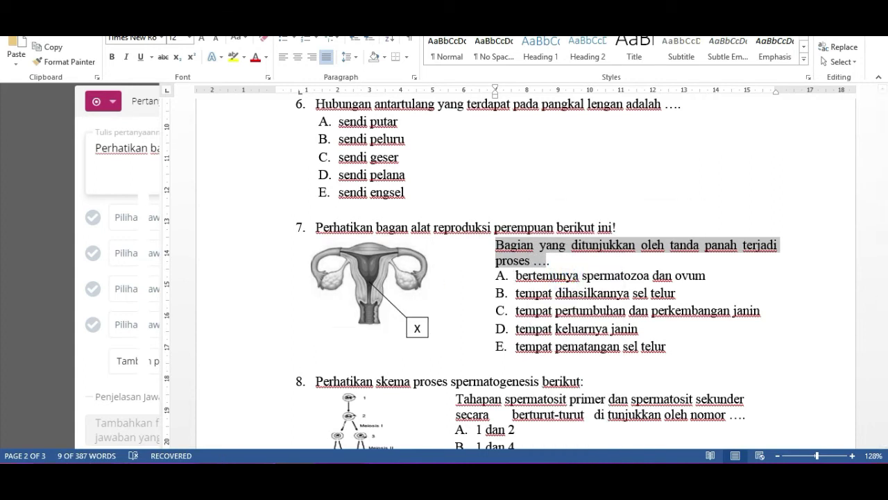
pyautogui.hotkey('alt', 'Tab')
pyautogui.rightClick(188, 177)
pyautogui.click(223, 256)
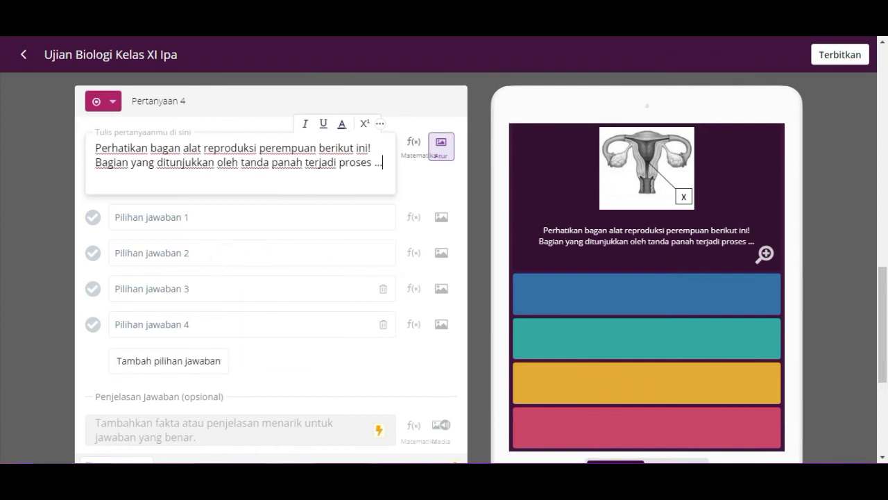
# Copy answer A of question 7, "bertemunya spermatozoa dan ovum", from Word and paste it as answer option 1 of Pertanyaan 4 in Quizizz.
pyautogui.click(402, 413)
pyautogui.moveTo(708, 277)
pyautogui.mouseDown()
pyautogui.moveTo(528, 278)
pyautogui.moveTo(702, 275)
pyautogui.mouseUp()
pyautogui.click(518, 276)
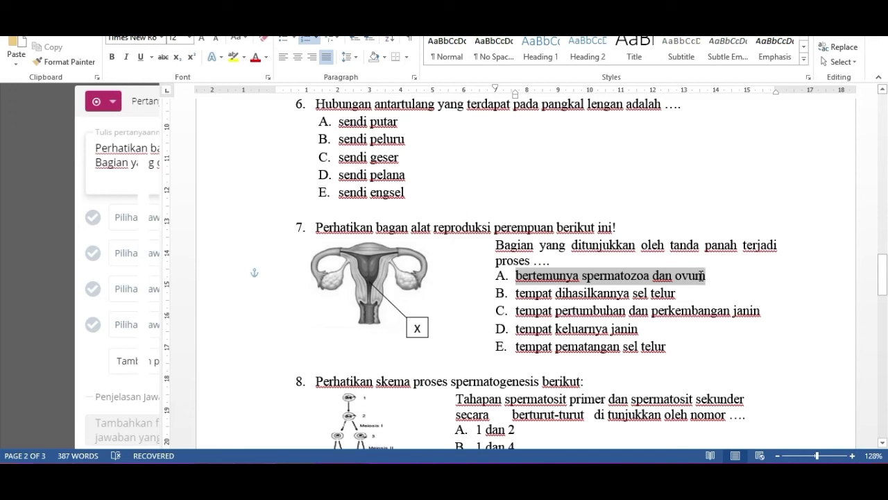
pyautogui.rightClick(700, 277)
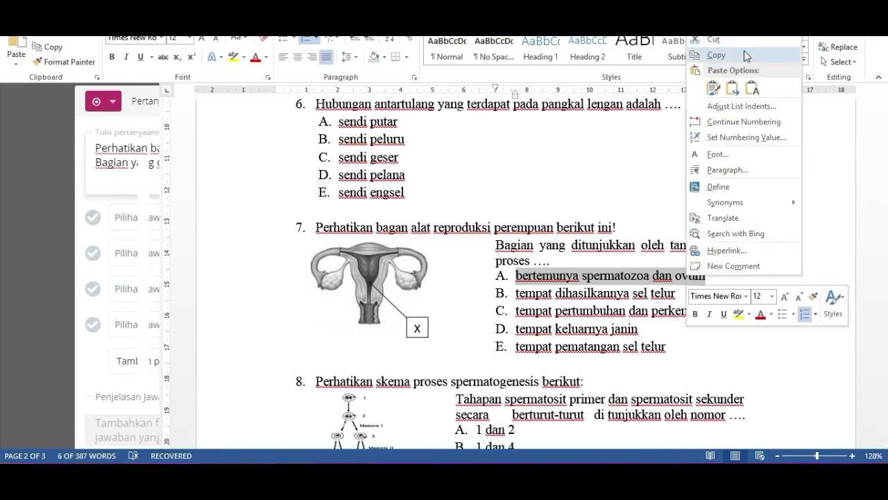
pyautogui.click(743, 56)
pyautogui.click(69, 454)
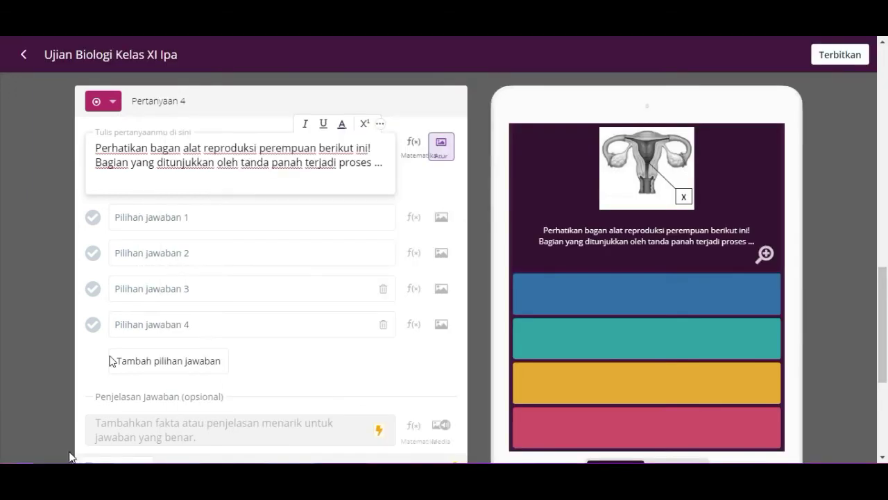
pyautogui.click(212, 216)
pyautogui.rightClick(212, 217)
pyautogui.click(239, 295)
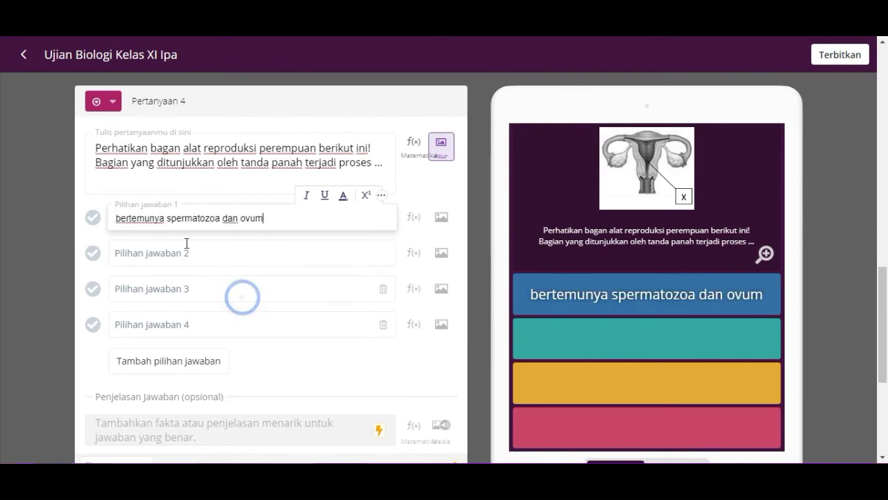
# Copy "tempat dihasilkannya sel telur" from Word into answer option 2 of Pertanyaan 4 in Quizizz and remove the pasted list letter.
pyautogui.moveTo(372, 391)
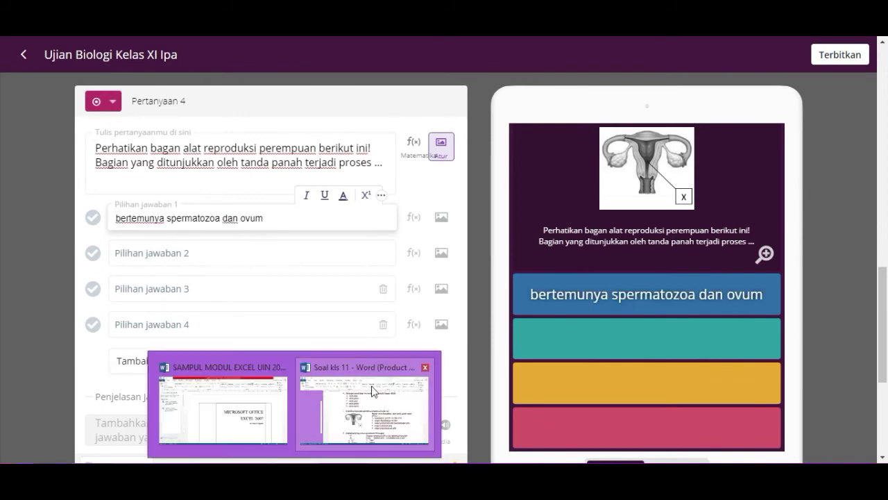
pyautogui.click(400, 414)
pyautogui.moveTo(516, 292); pyautogui.dragTo(675, 297)
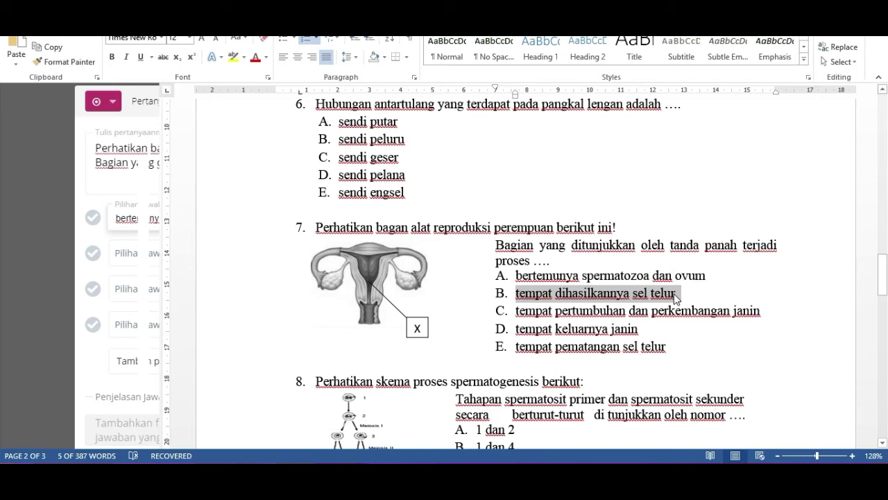
pyautogui.rightClick(675, 297)
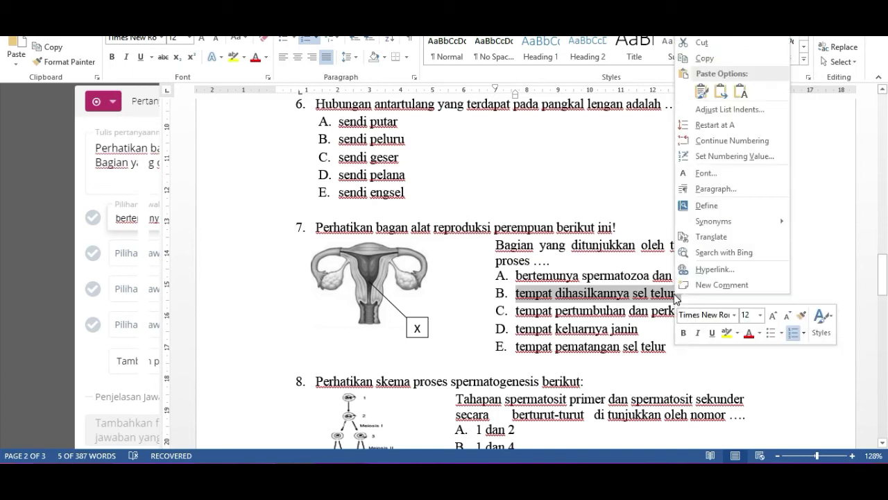
pyautogui.click(714, 61)
pyautogui.hotkey('alt', 'Tab')
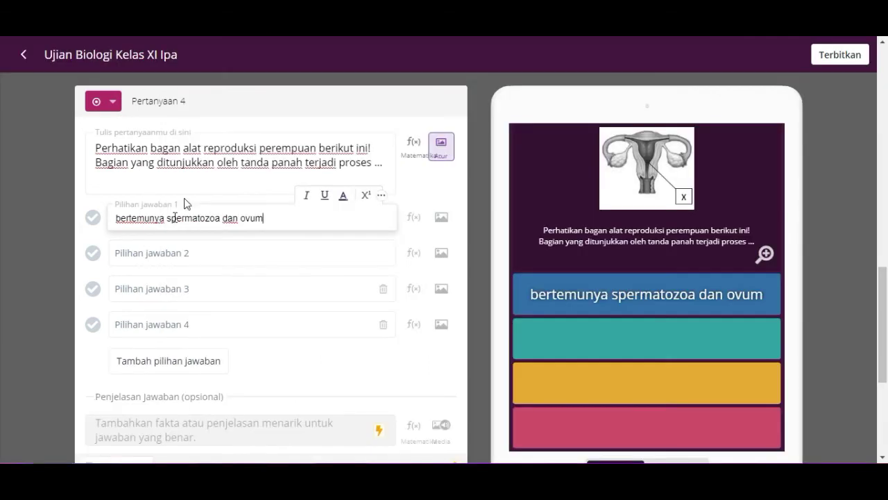
pyautogui.click(181, 252)
pyautogui.rightClick(182, 254)
pyautogui.click(218, 337)
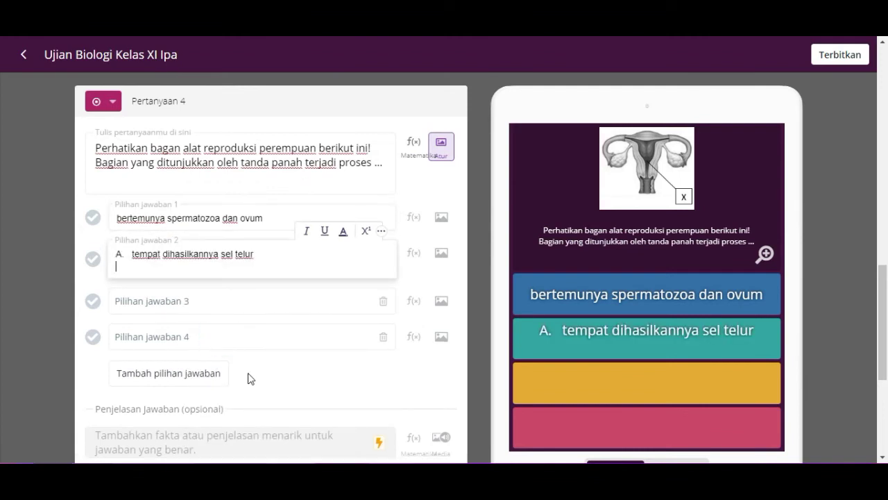
pyautogui.click(134, 254)
pyautogui.click(131, 252)
pyautogui.press('BackSpace')
pyautogui.press('BackSpace')
pyautogui.press('BackSpace')
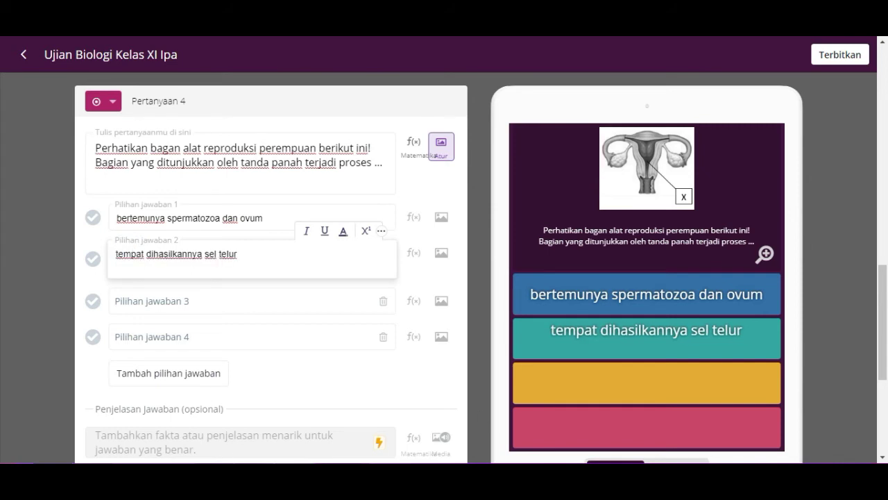
# Copy "tempat pertumbuhan dan perkembangan janin" from Word into answer option 3 of Pertanyaan 4 in Quizizz and remove the pasted list letter.
pyautogui.moveTo(294, 473)
pyautogui.click(336, 430)
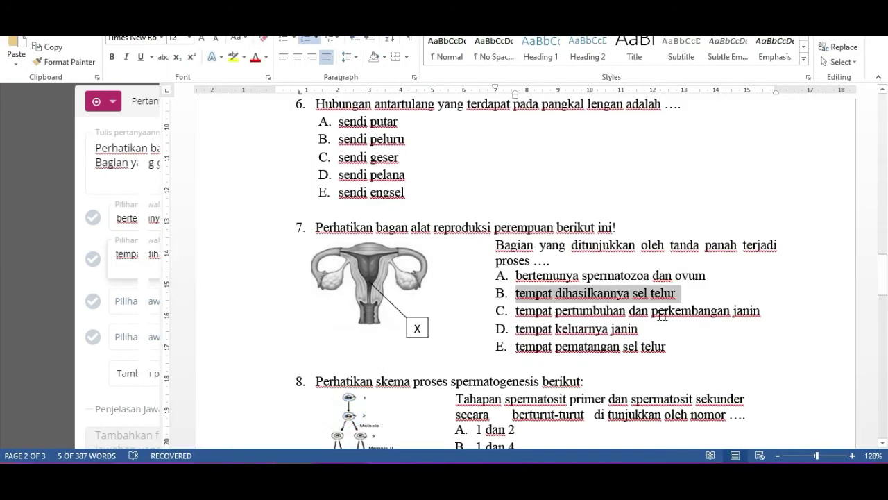
pyautogui.moveTo(765, 310); pyautogui.dragTo(522, 312)
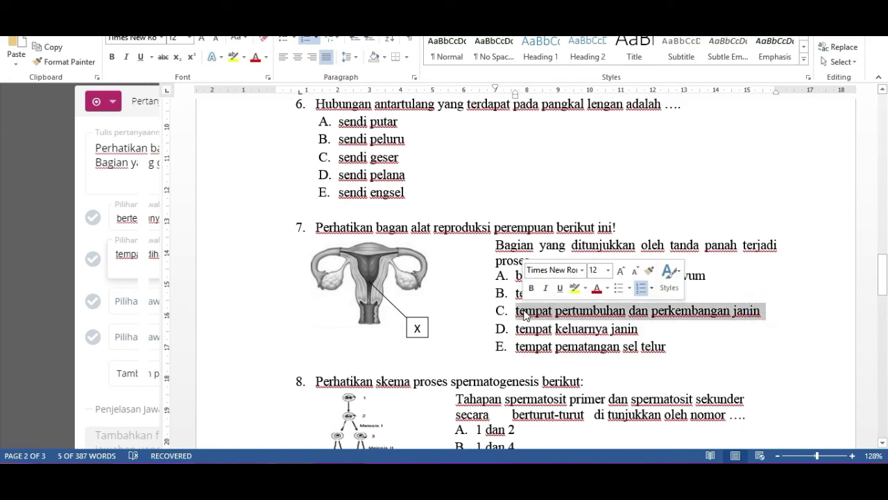
pyautogui.rightClick(529, 316)
pyautogui.click(577, 75)
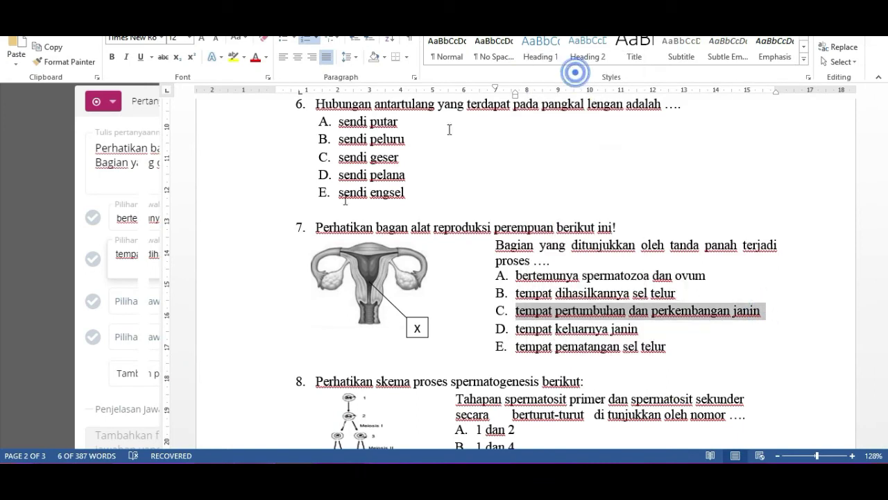
pyautogui.click(145, 304)
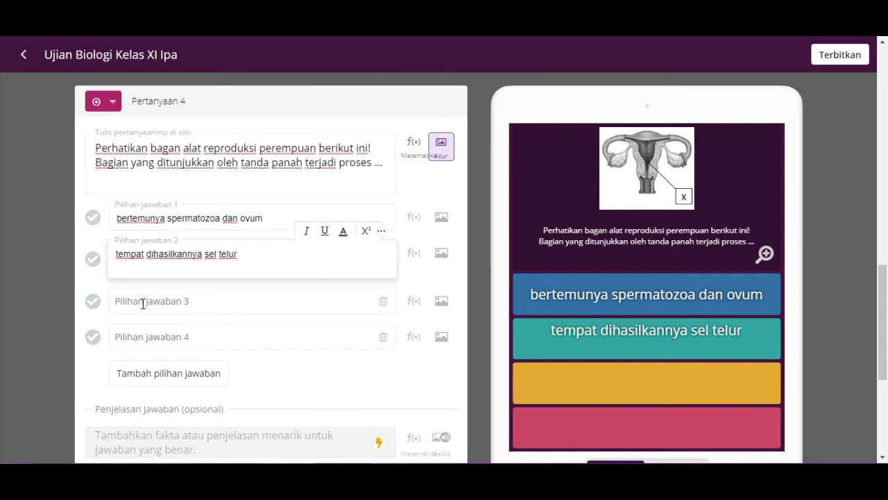
pyautogui.rightClick(143, 303)
pyautogui.click(176, 200)
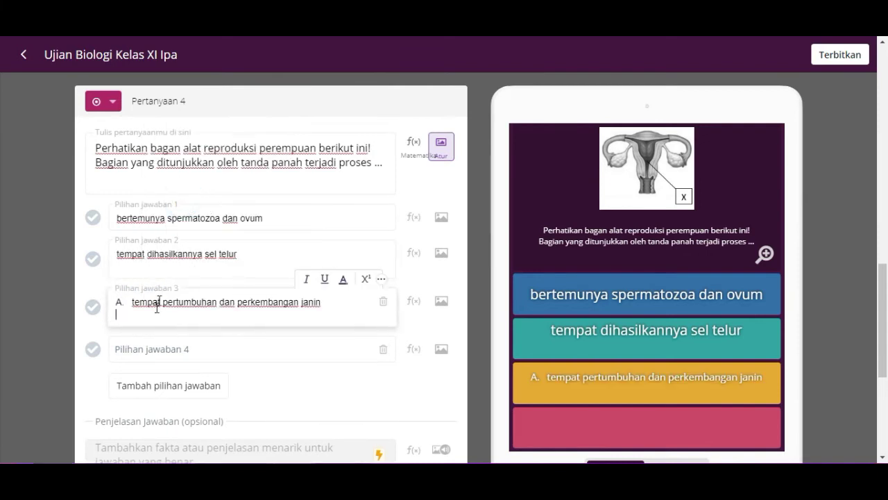
pyautogui.click(131, 302)
pyautogui.press('BackSpace')
pyautogui.press('BackSpace')
pyautogui.press('BackSpace')
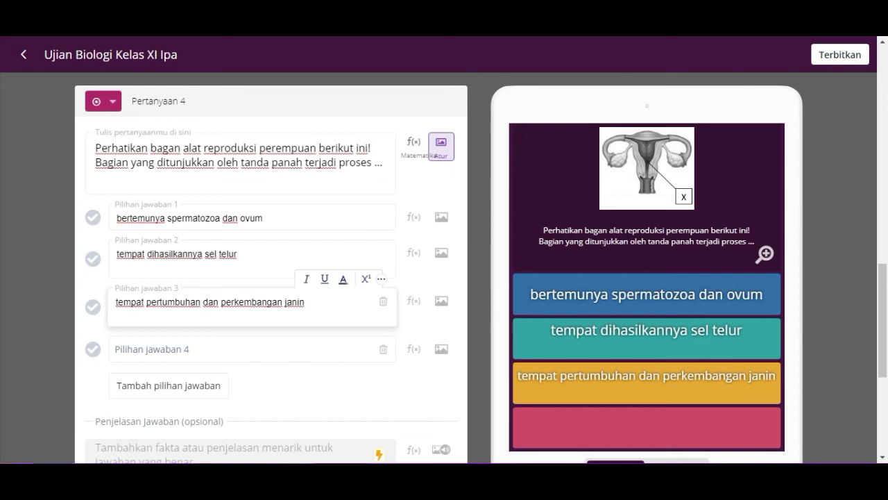
# Copy "tempat keluarnya janin" from Word into answer option 4 of Pertanyaan 4 in Quizizz and remove the pasted list letter.
pyautogui.click(368, 416)
pyautogui.moveTo(639, 331); pyautogui.dragTo(527, 329)
pyautogui.rightClick(527, 331)
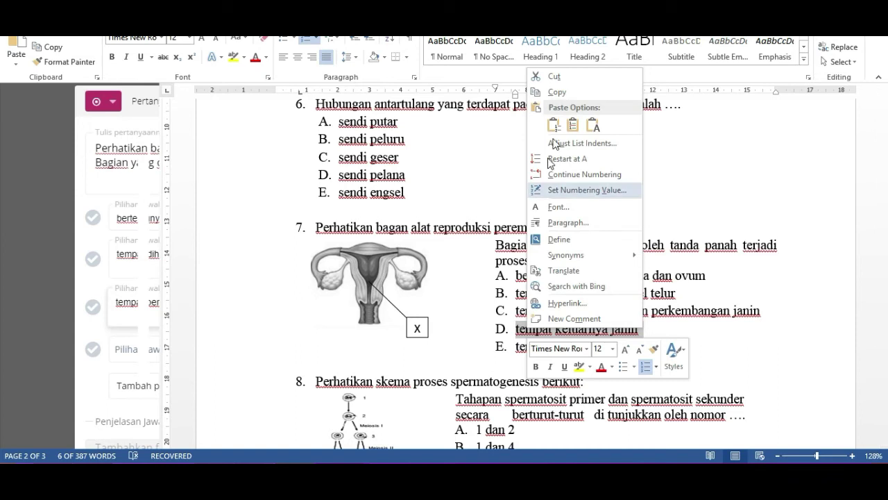
pyautogui.click(552, 93)
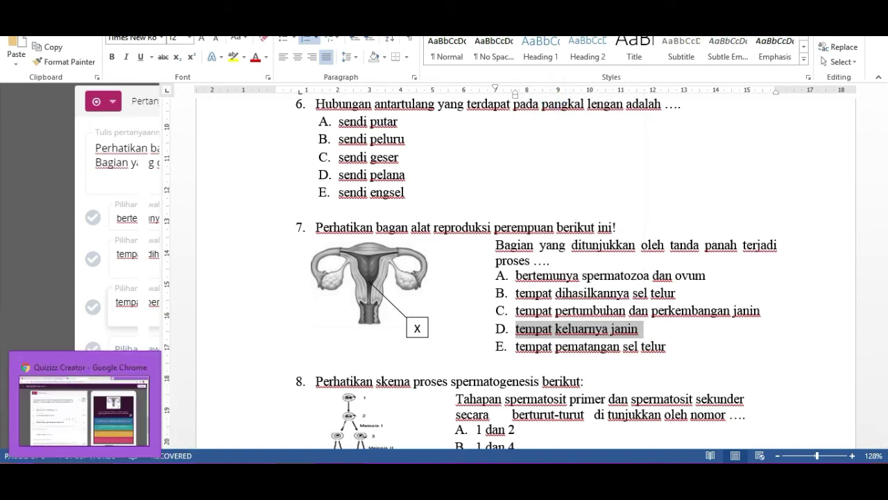
pyautogui.click(85, 403)
pyautogui.click(142, 349)
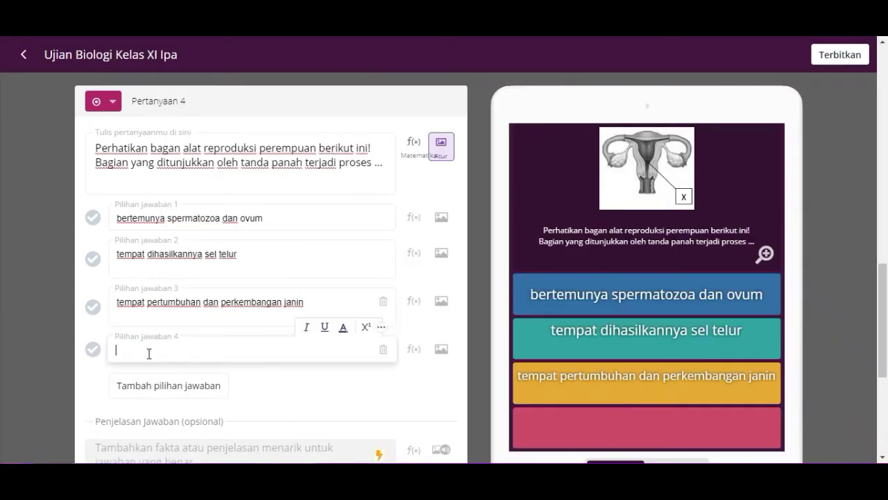
pyautogui.hotkey('ctrl', 'v')
pyautogui.click(132, 350)
pyautogui.press('BackSpace')
pyautogui.press('BackSpace')
pyautogui.press('BackSpace')
pyautogui.press('BackSpace')
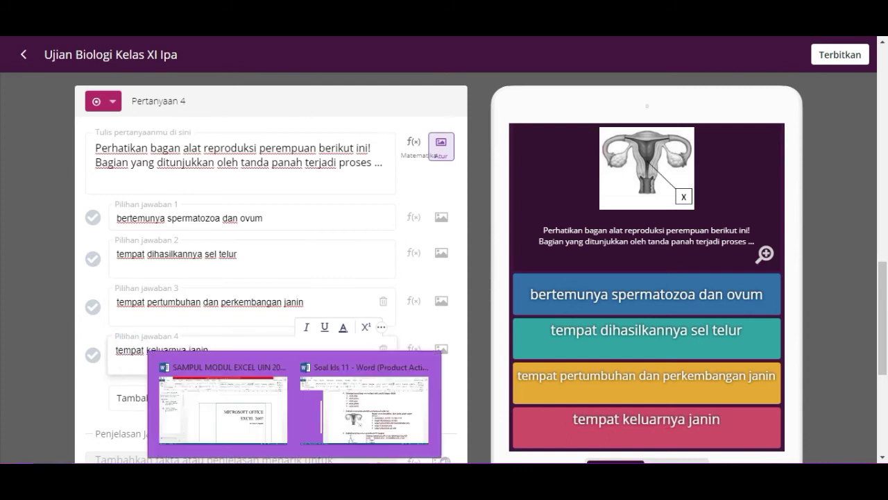
# Copy "tempat pematangan sel telur" from Word into a newly added fifth answer option of Pertanyaan 4 in Quizizz, without the list letter.
pyautogui.click(365, 422)
pyautogui.moveTo(665, 347); pyautogui.dragTo(522, 352)
pyautogui.rightClick(523, 352)
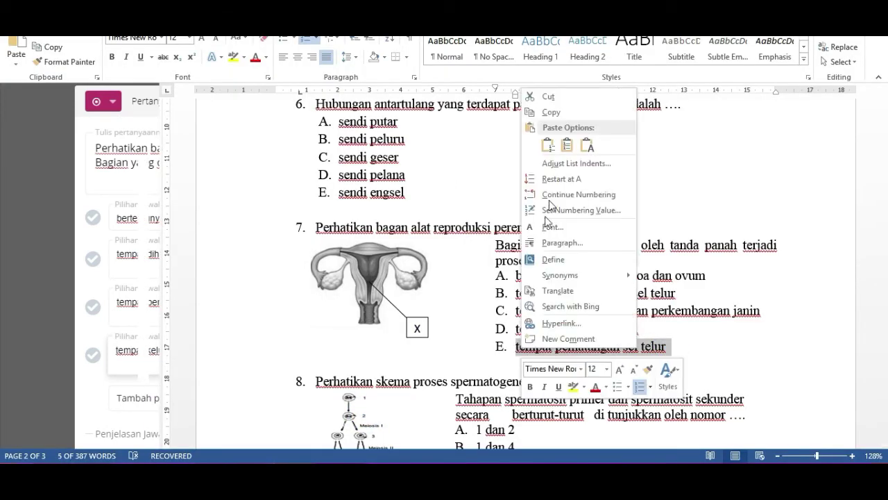
pyautogui.click(578, 112)
pyautogui.click(86, 403)
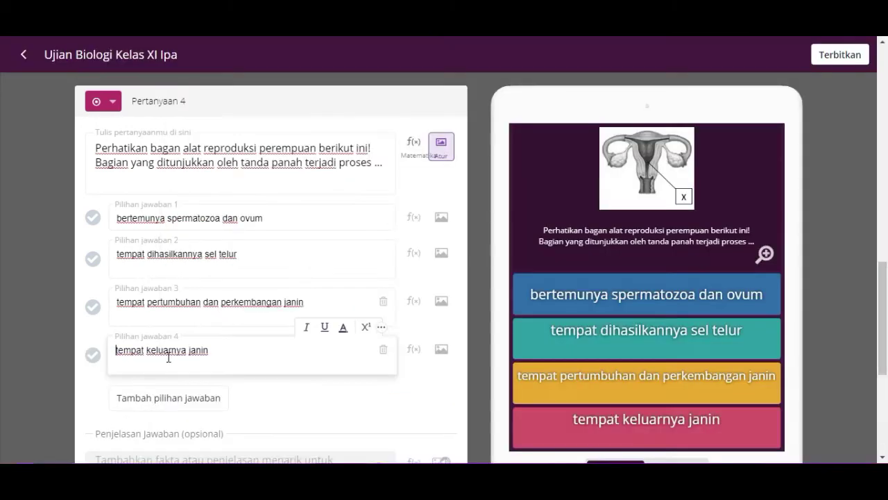
pyautogui.click(192, 400)
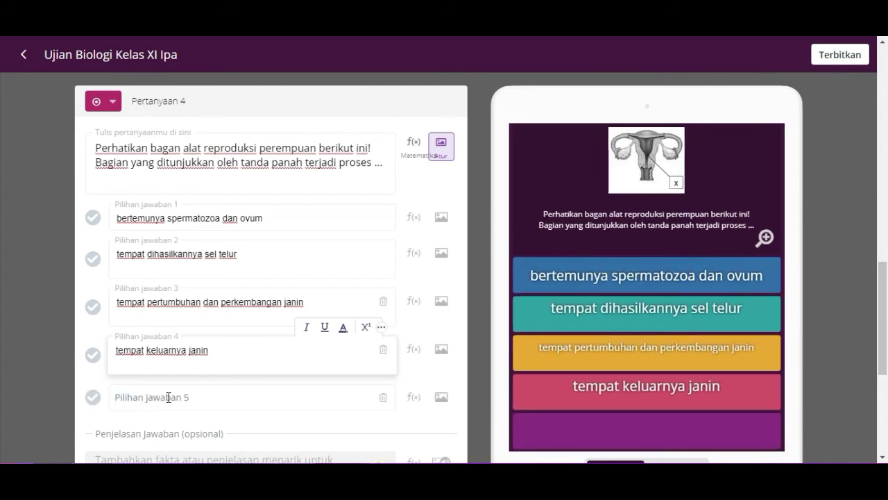
pyautogui.click(166, 395)
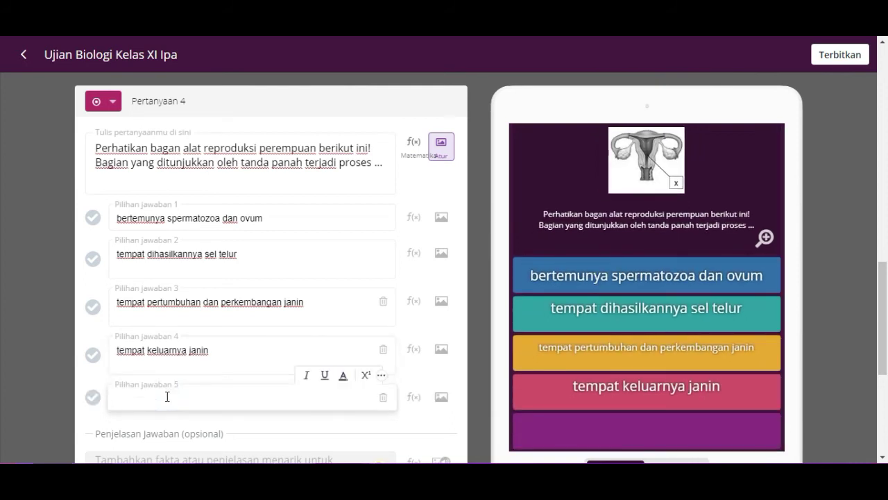
pyautogui.hotkey('ctrl', 'v')
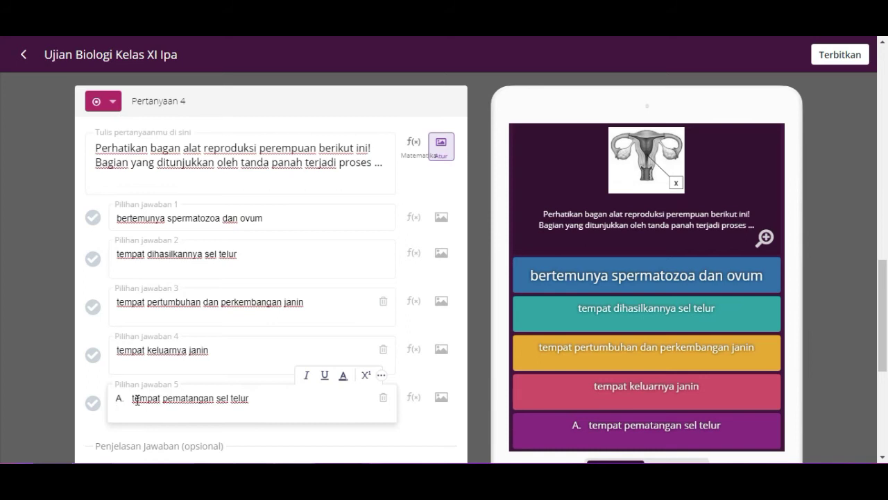
pyautogui.click(132, 399)
pyautogui.press('BackSpace')
pyautogui.press('BackSpace')
pyautogui.press('BackSpace')
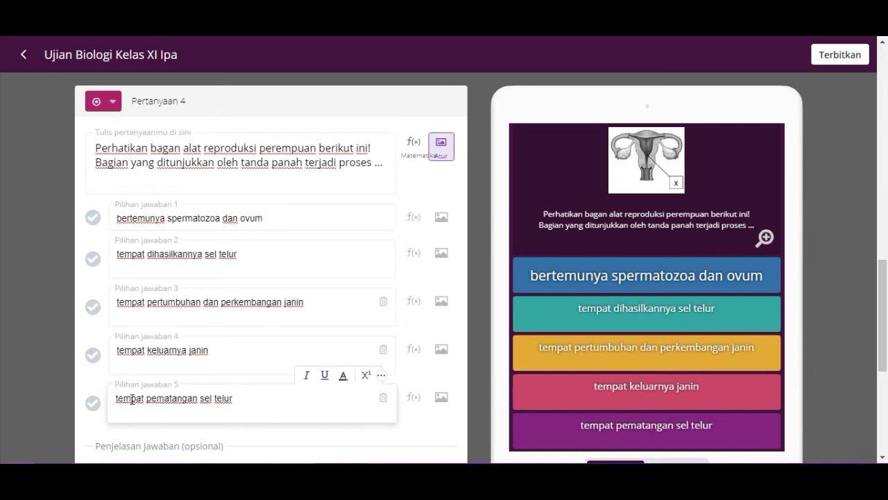
# Set the time limit of Pertanyaan 4 to 2 Menit.
pyautogui.scroll(-4, 149, 400)
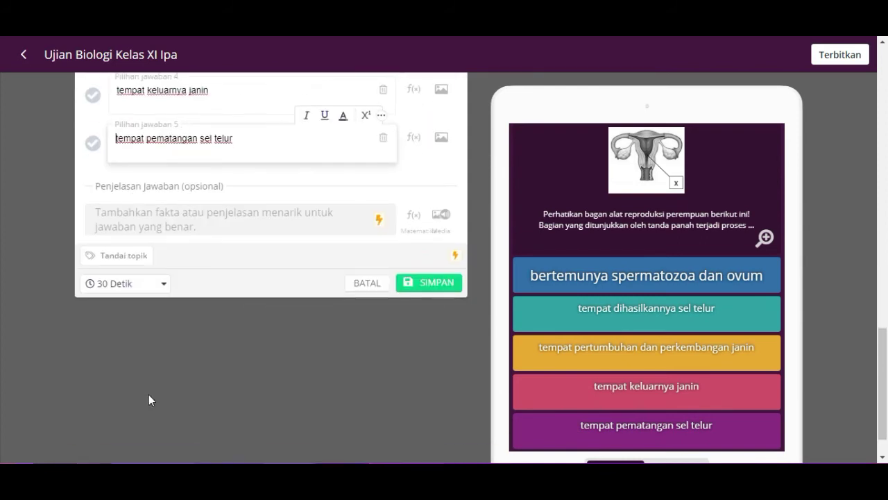
pyautogui.click(159, 286)
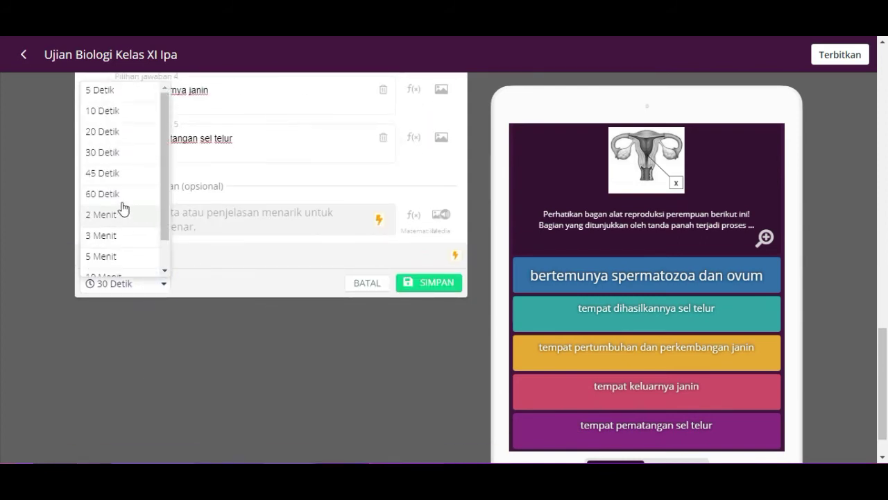
pyautogui.click(123, 215)
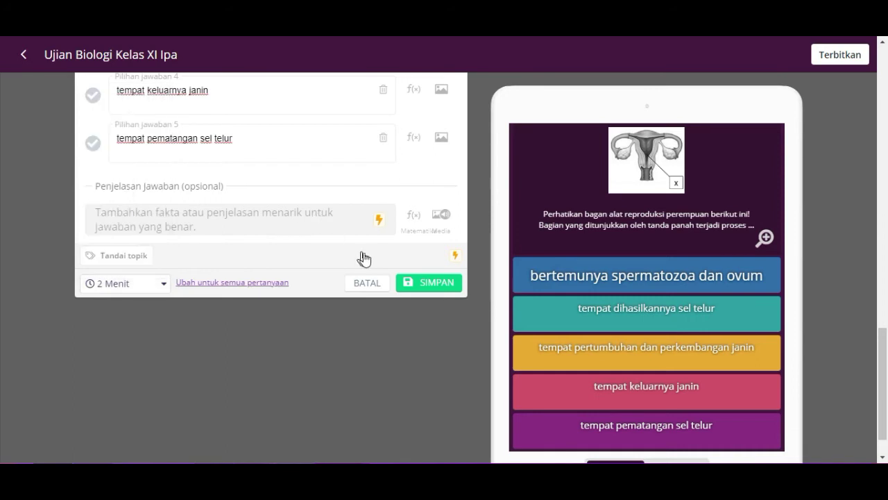
# Mark "tempat pertumbuhan dan perkembangan janin" as the correct answer of Pertanyaan 4 and save the question.
pyautogui.scroll(4, 220, 271)
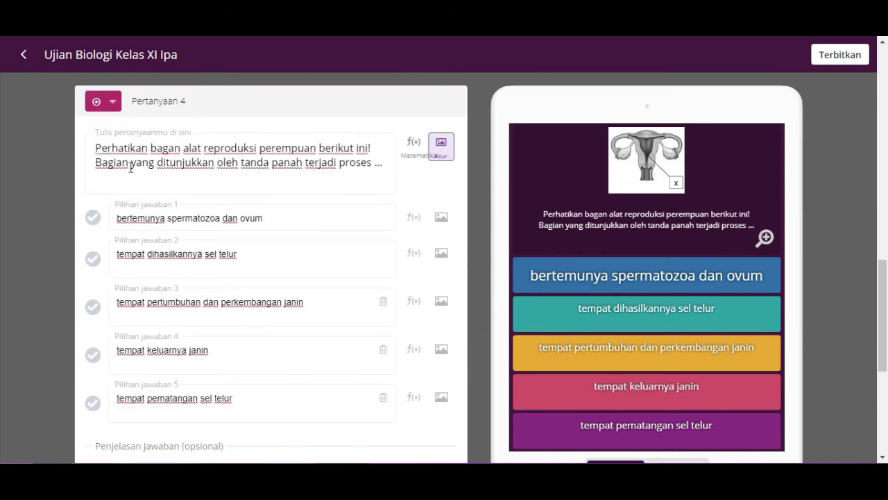
pyautogui.click(92, 306)
pyautogui.scroll(-4, 183, 298)
pyautogui.click(437, 281)
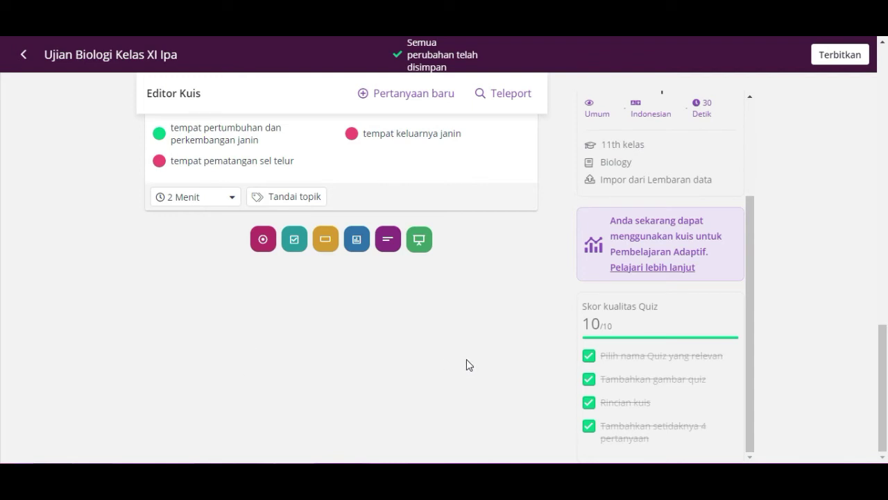
# Review the four questions in the quiz editor and publish the quiz Ujian Biologi Kelas XI Ipa.
pyautogui.scroll(10, 466, 359)
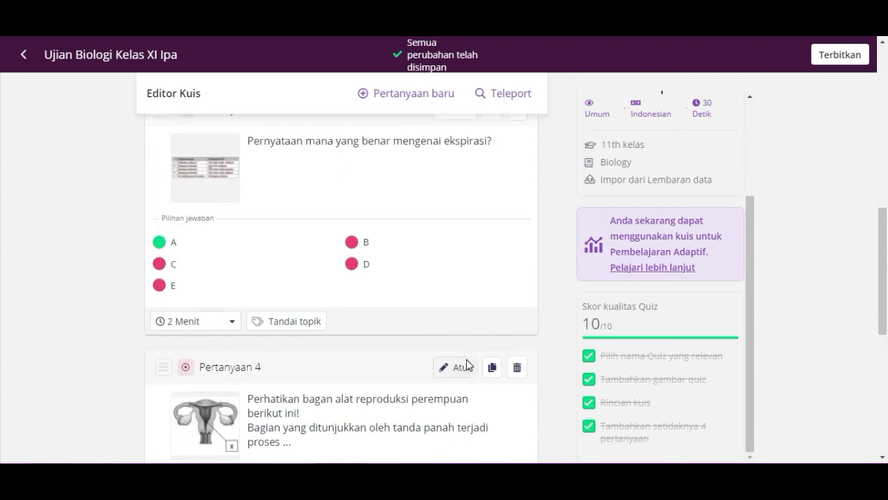
pyautogui.scroll(4, 462, 357)
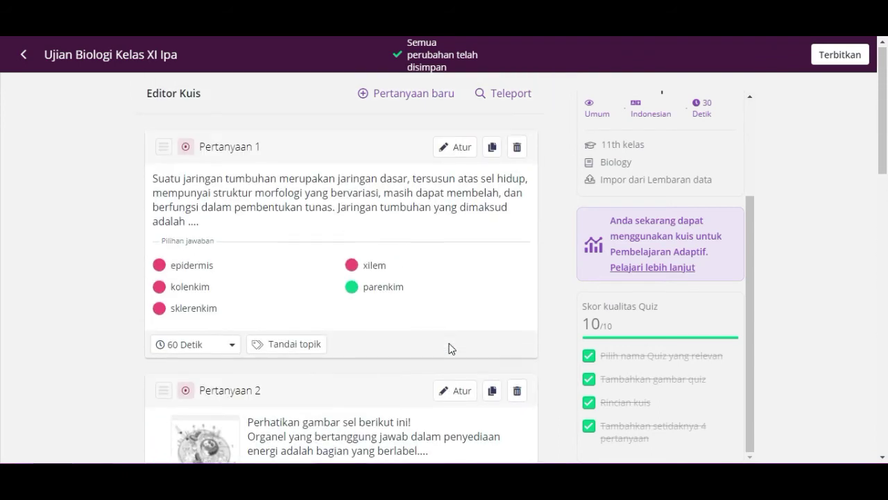
pyautogui.scroll(-14, 451, 349)
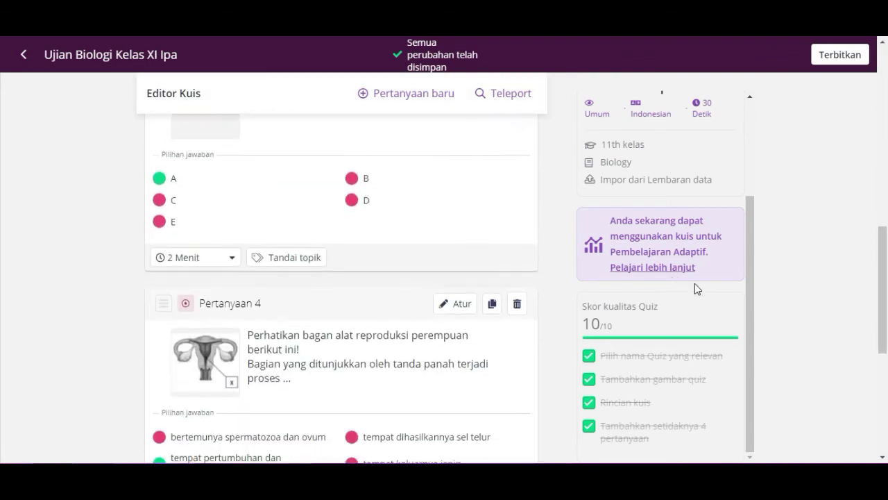
pyautogui.click(841, 57)
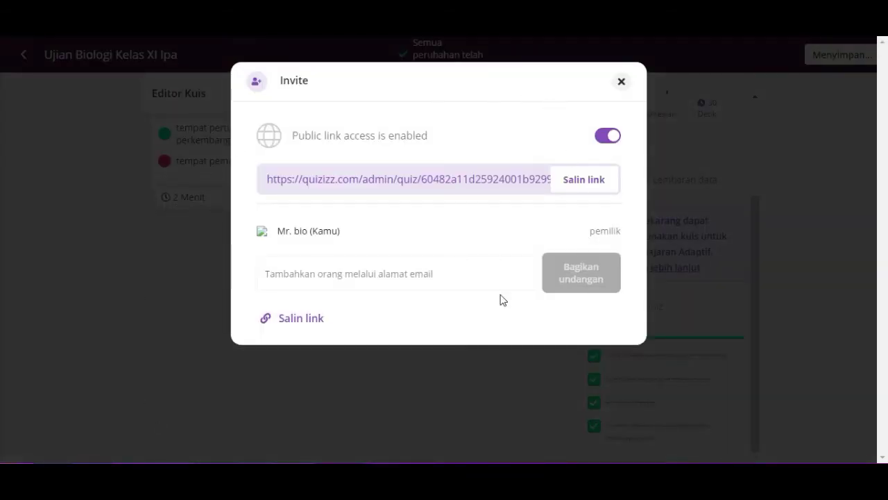
# Copy the public share link of the published quiz and close the invitation dialog.
pyautogui.click(301, 321)
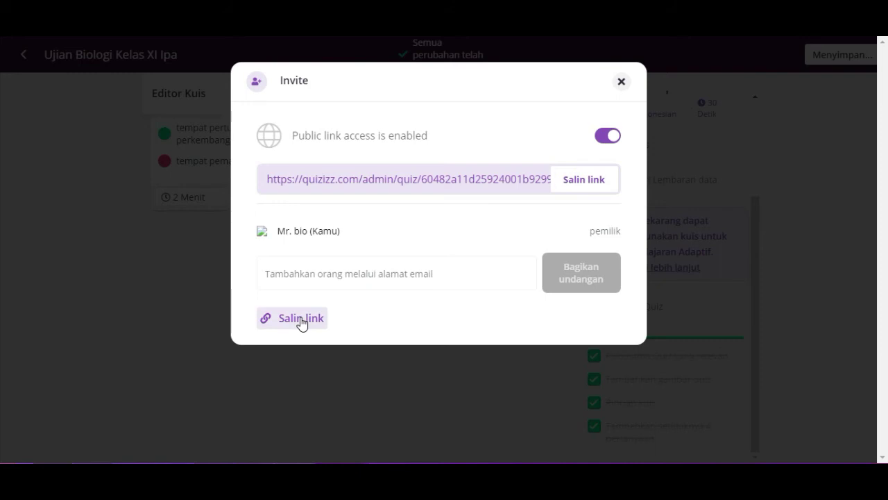
pyautogui.click(592, 181)
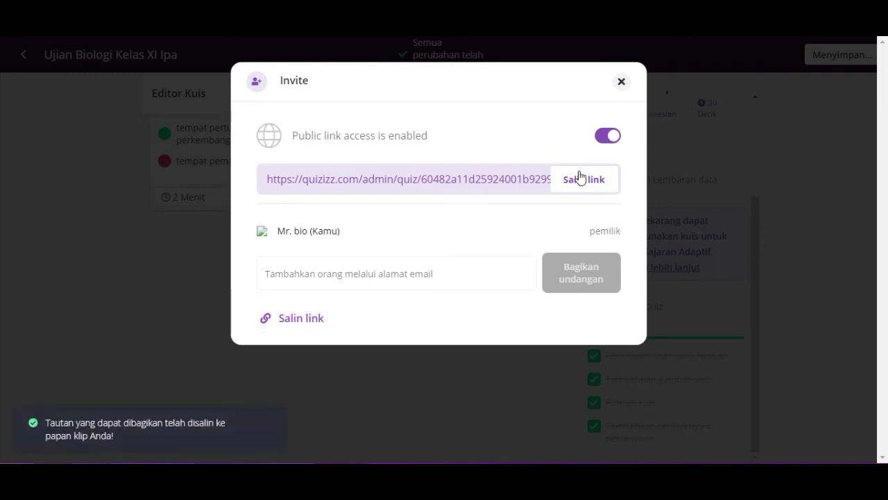
pyautogui.click(623, 82)
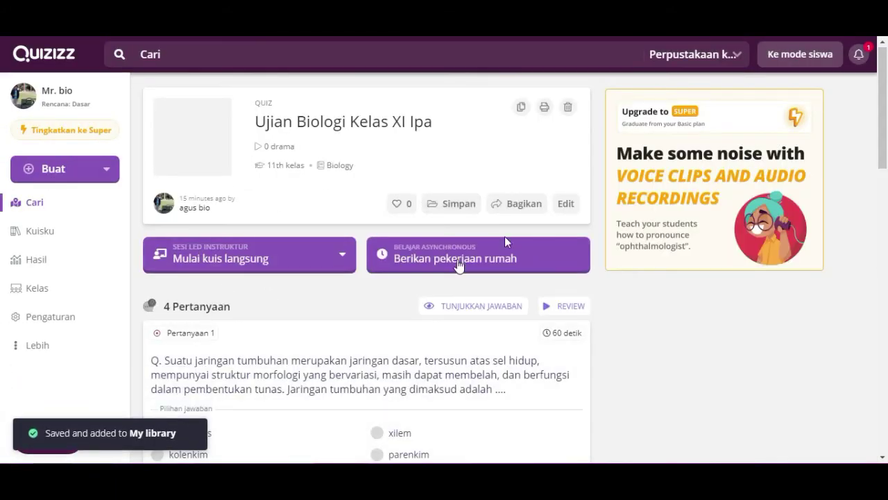
# Set up a live Klasik session of the quiz Ujian Biologi Kelas XI Ipa and choose the Ujian mode.
pyautogui.scroll(-7, 367, 266)
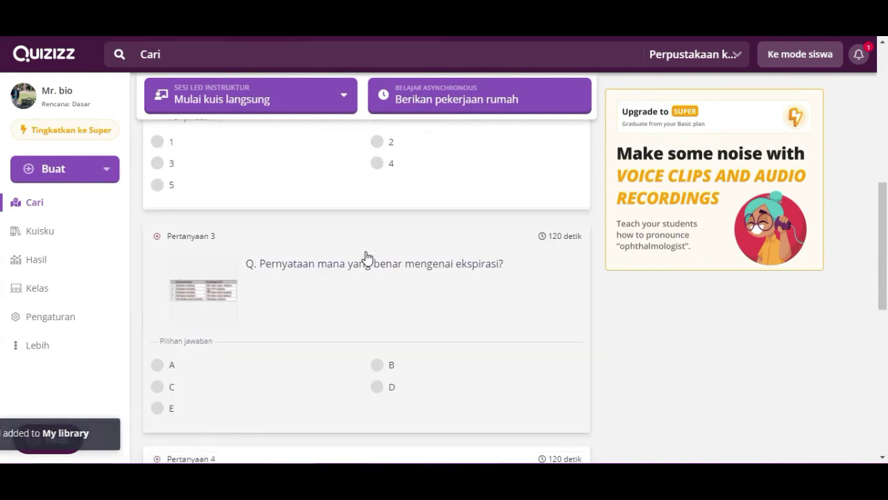
pyautogui.scroll(8, 367, 258)
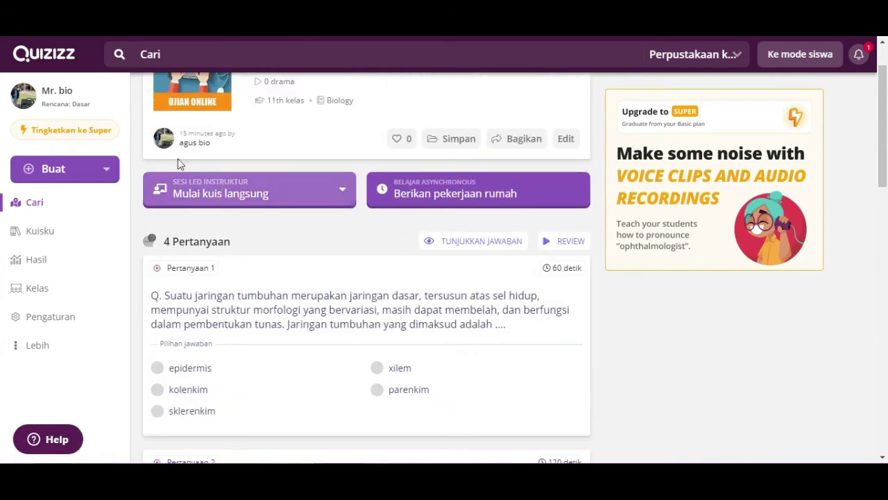
pyautogui.scroll(1, 249, 134)
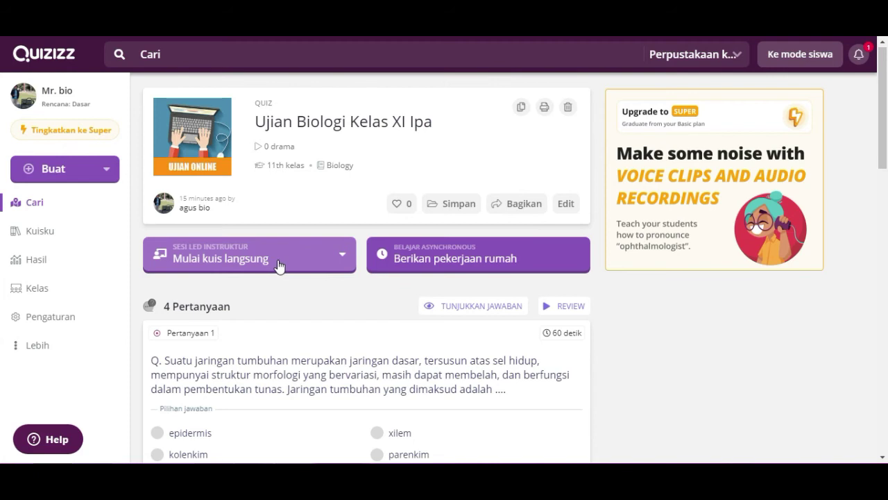
pyautogui.click(279, 266)
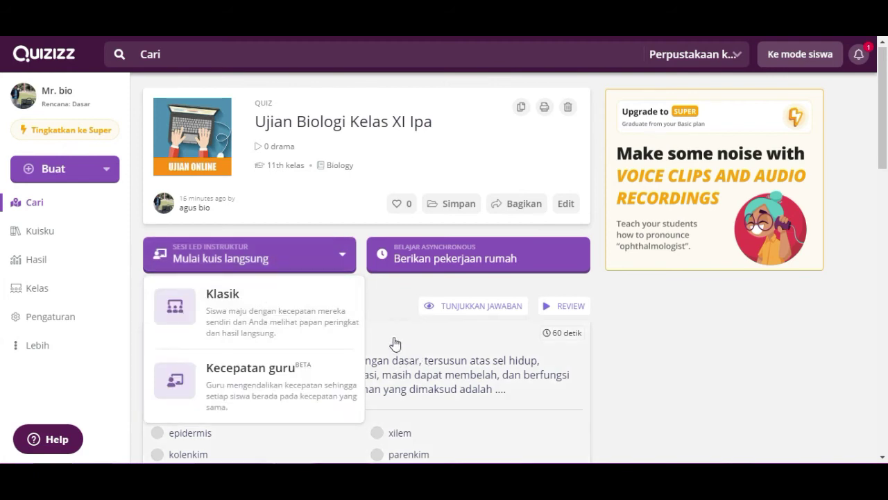
pyautogui.click(208, 314)
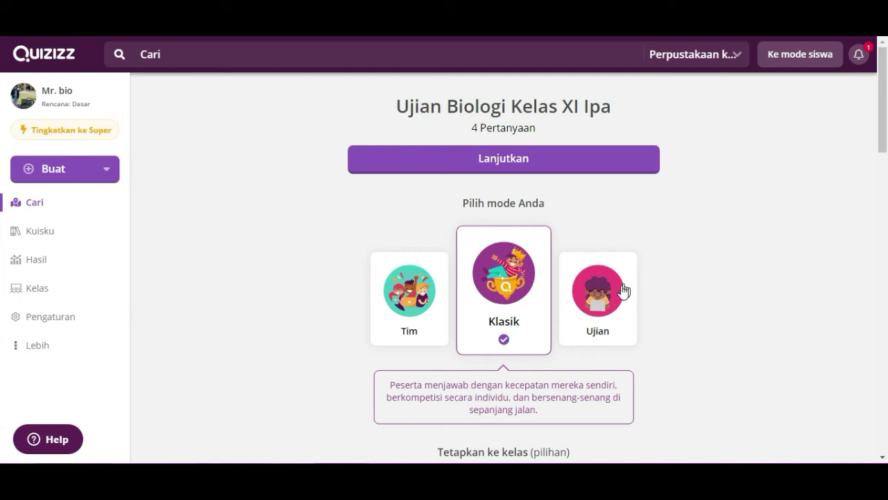
pyautogui.scroll(-1, 614, 292)
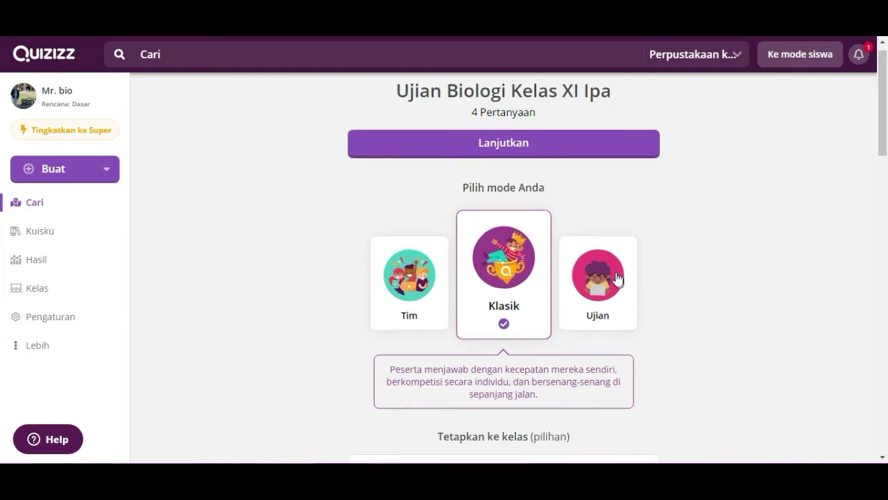
pyautogui.click(604, 227)
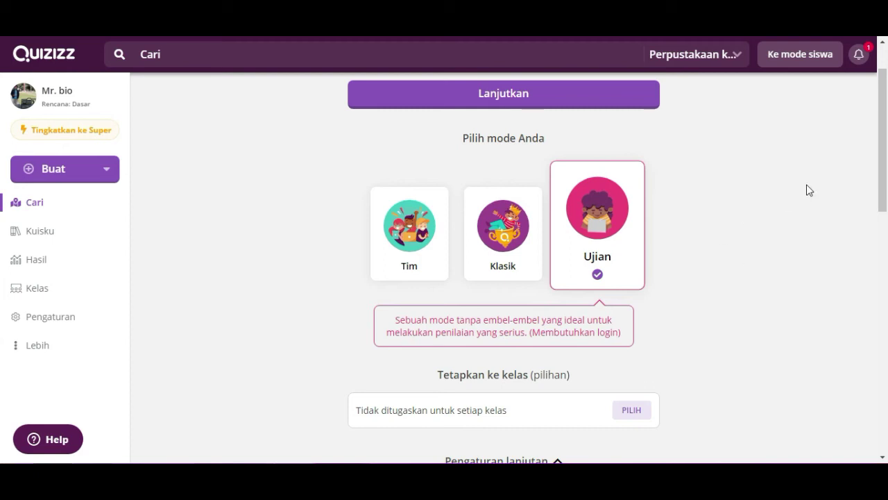
# Review the session's general, adaptive learning and activity settings, including the choices for participant attempts and the timer.
pyautogui.scroll(-2, 700, 234)
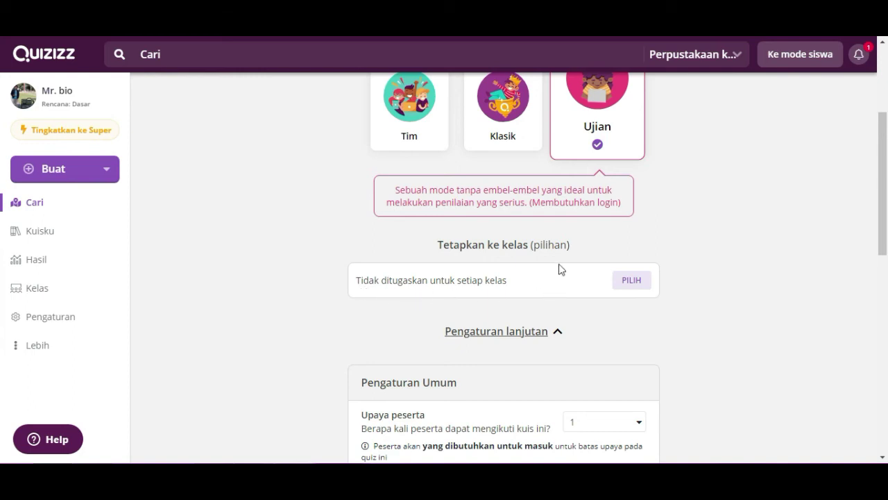
pyautogui.scroll(-2, 561, 264)
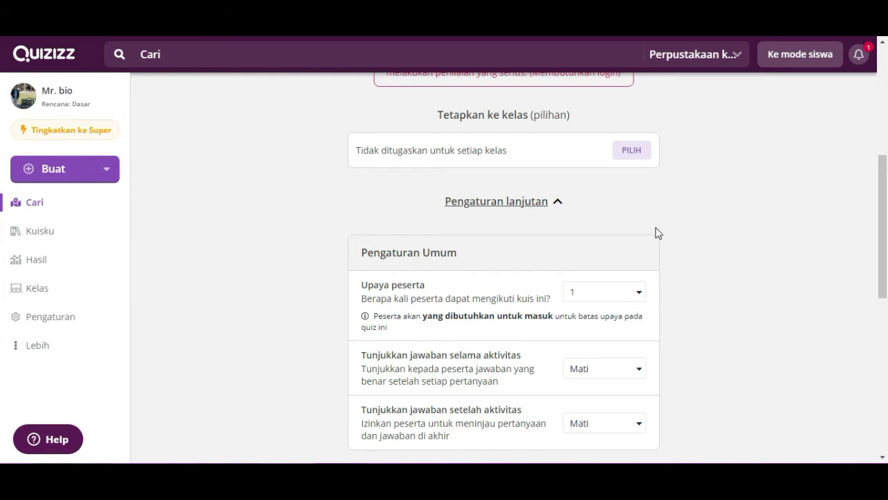
pyautogui.scroll(-2, 463, 256)
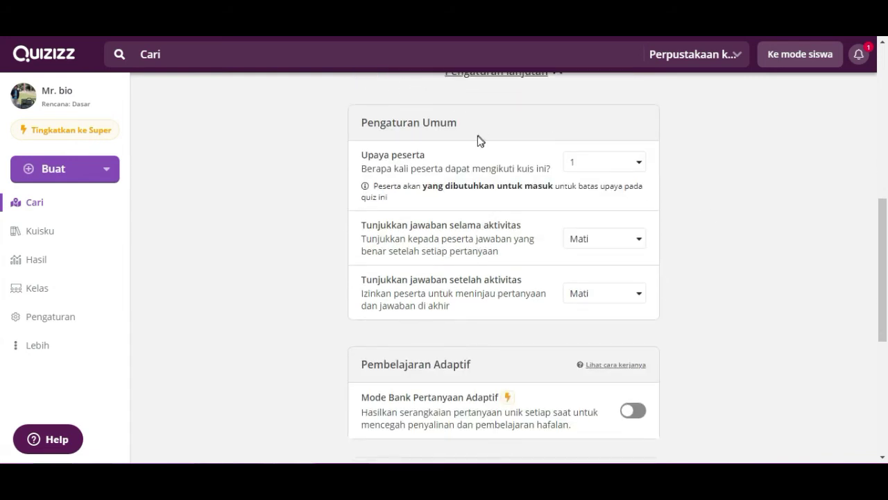
pyautogui.click(639, 166)
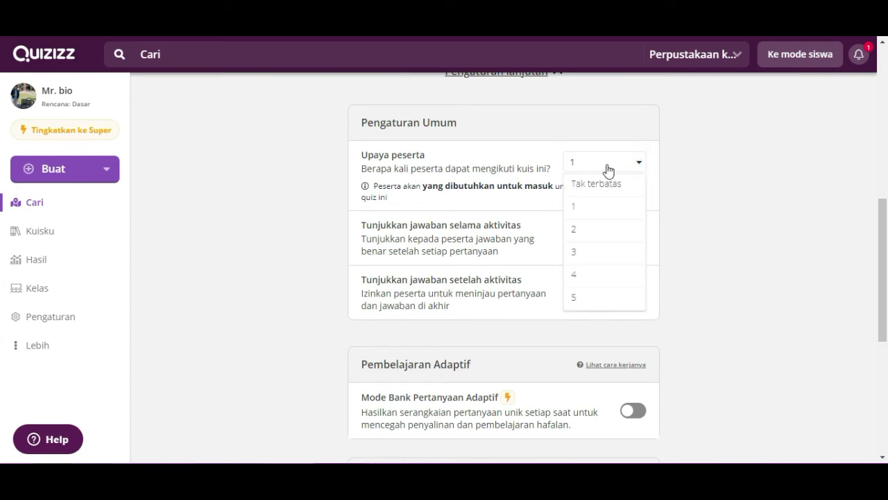
pyautogui.click(451, 155)
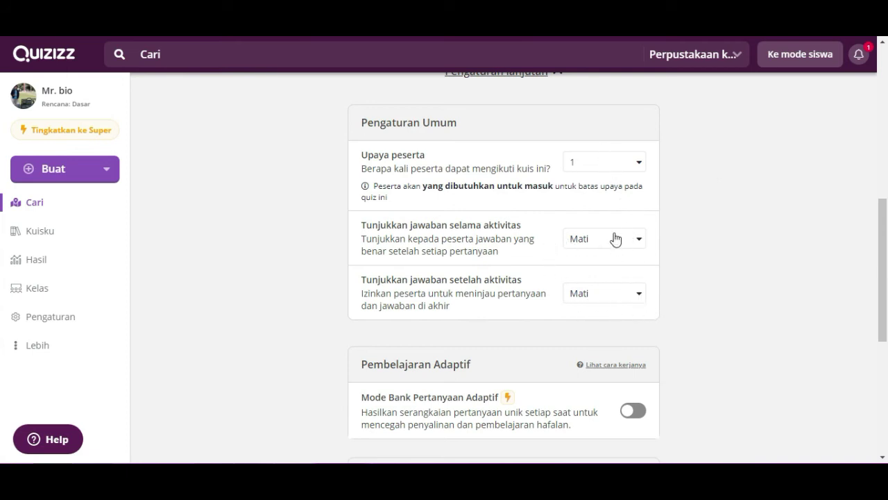
pyautogui.scroll(-2, 725, 253)
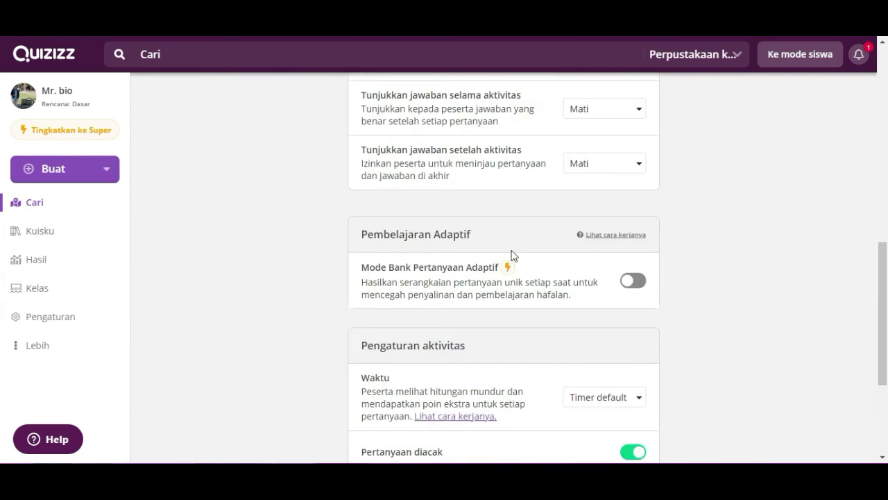
pyautogui.scroll(-2, 597, 222)
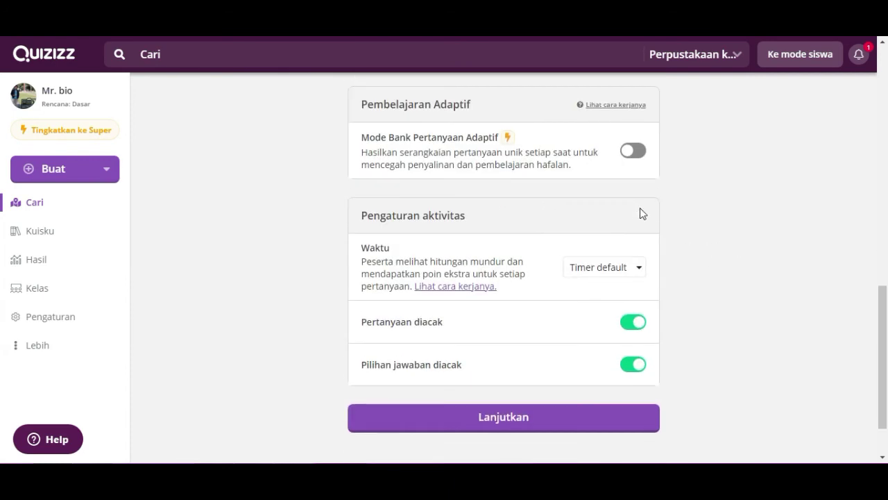
pyautogui.click(644, 276)
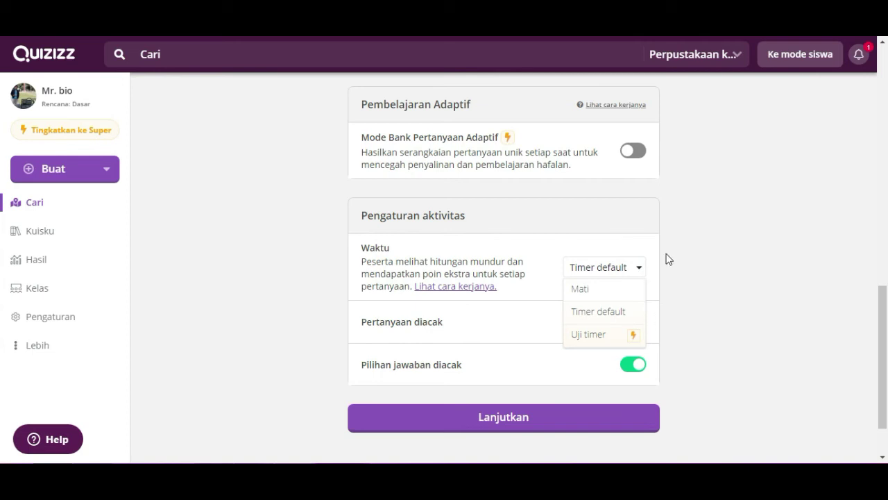
pyautogui.click(719, 241)
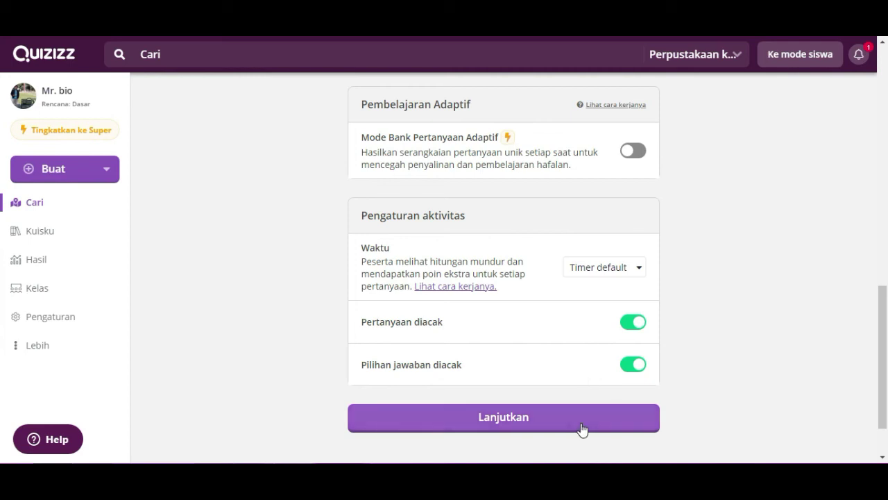
pyautogui.scroll(7, 606, 270)
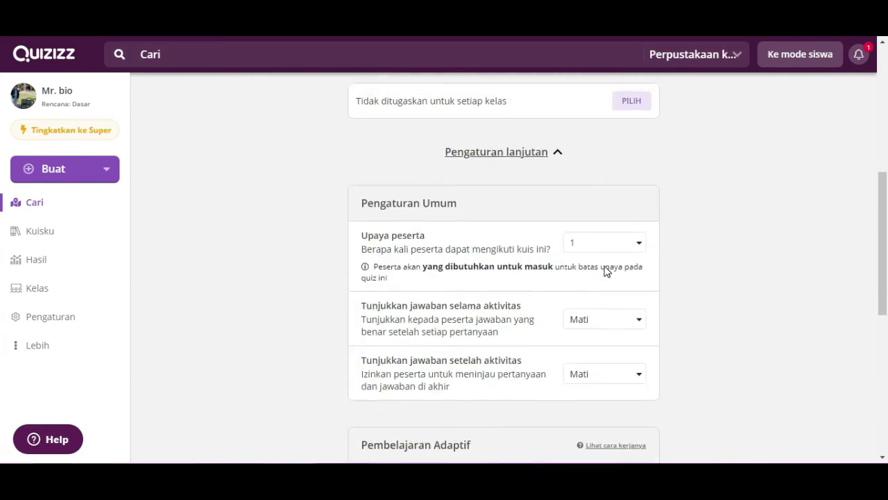
pyautogui.scroll(-7, 607, 270)
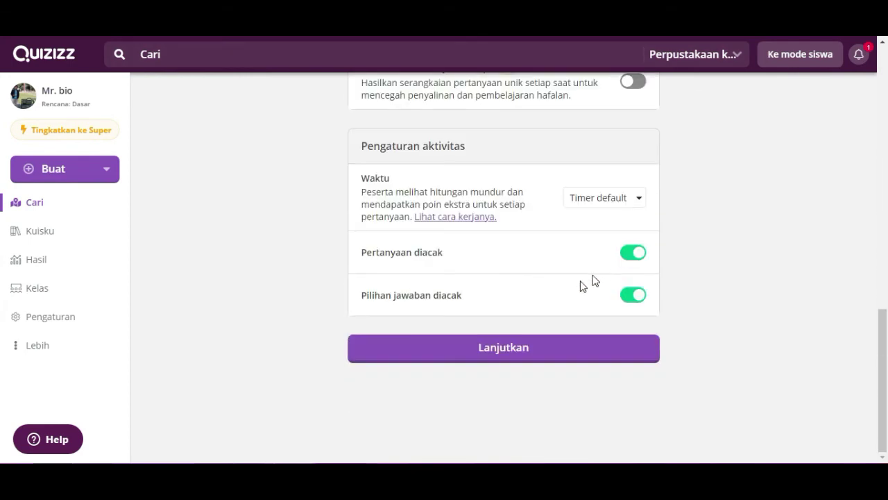
# Continue to the session's waiting lobby and copy its join link, closing the share dialog.
pyautogui.click(546, 356)
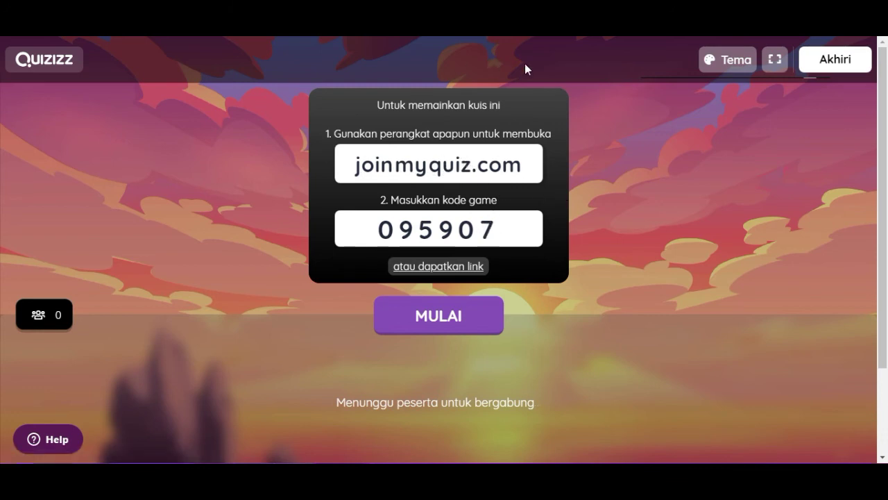
pyautogui.click(470, 276)
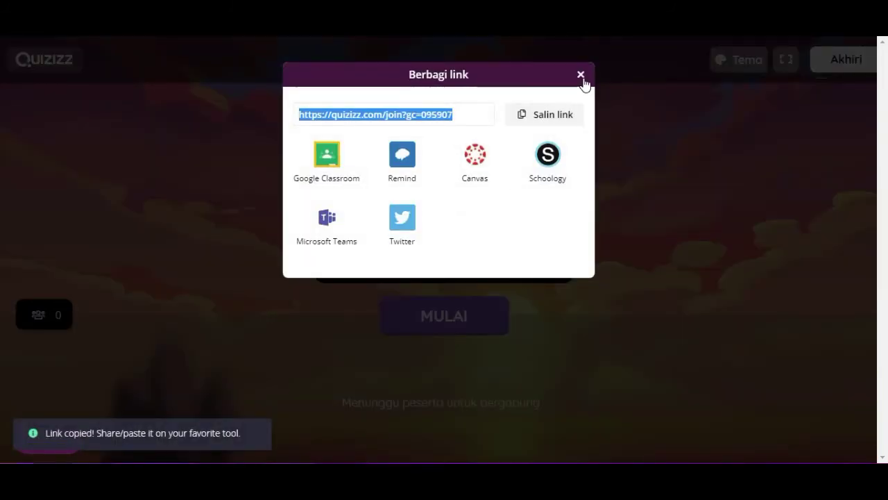
pyautogui.click(581, 75)
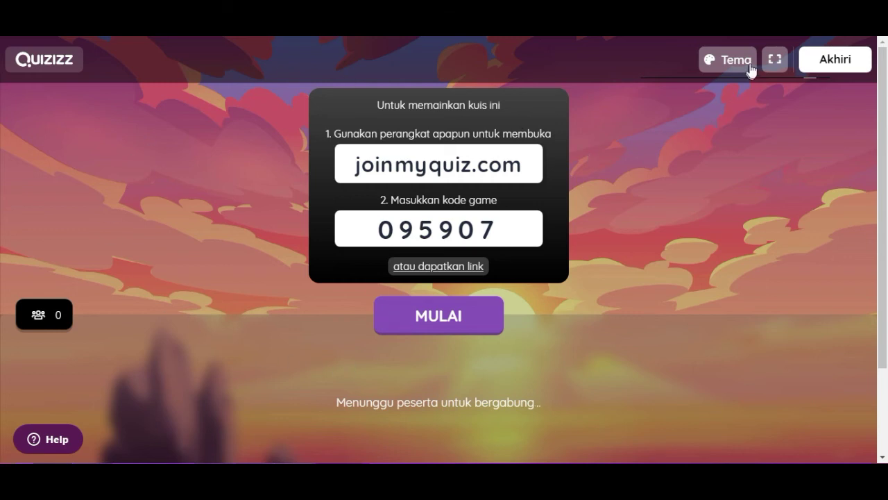
# Examine the themes available for the waiting lobby without changing the default one.
pyautogui.click(775, 61)
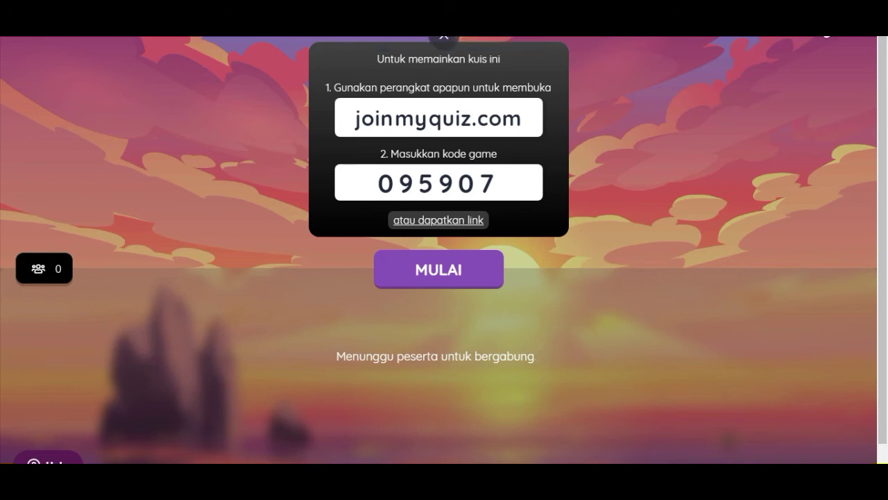
pyautogui.click(735, 43)
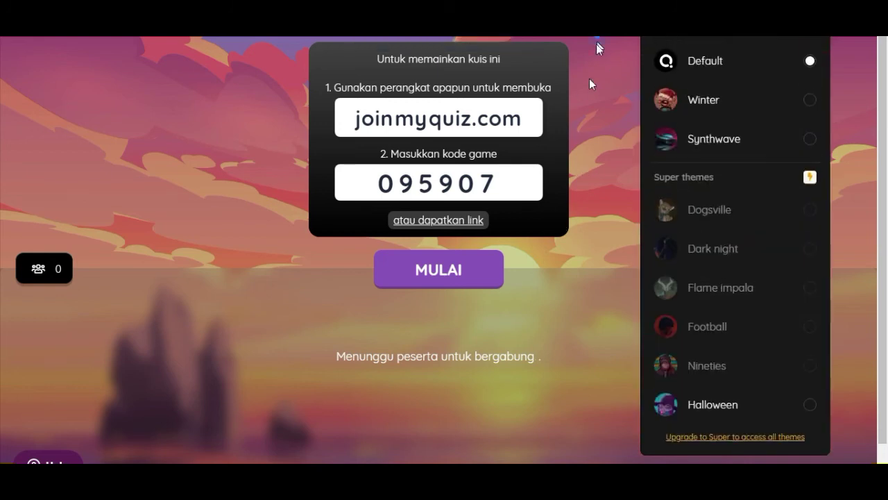
pyautogui.doubleClick(590, 78)
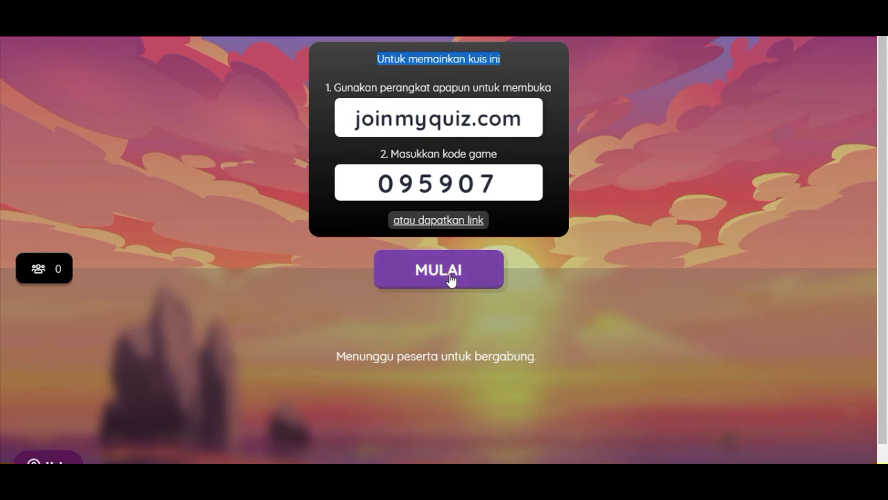
pyautogui.click(678, 82)
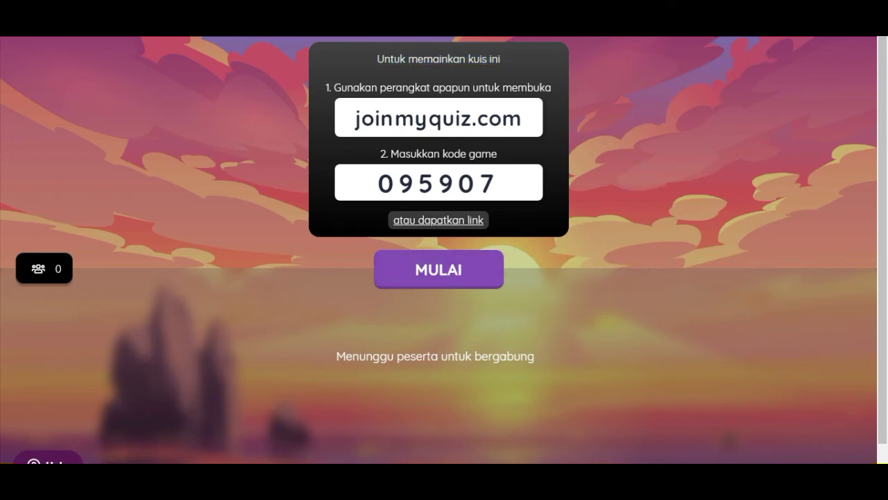
pyautogui.scroll(2, 745, 53)
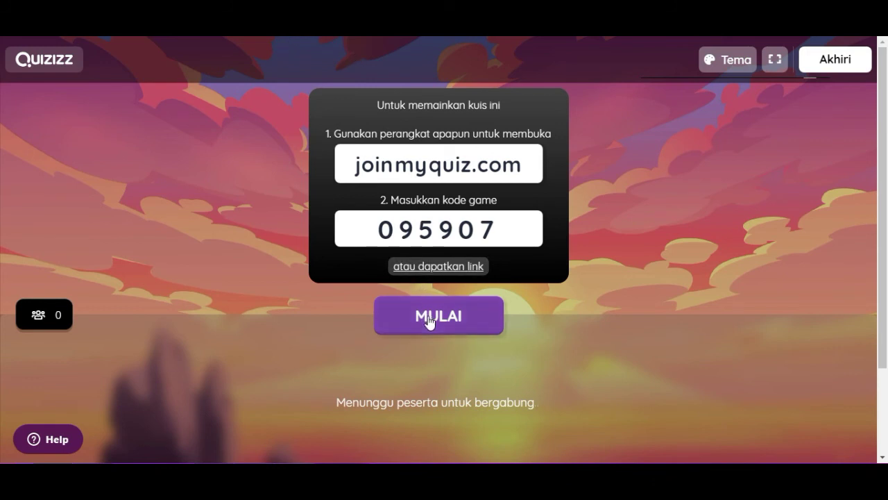
pyautogui.click(483, 408)
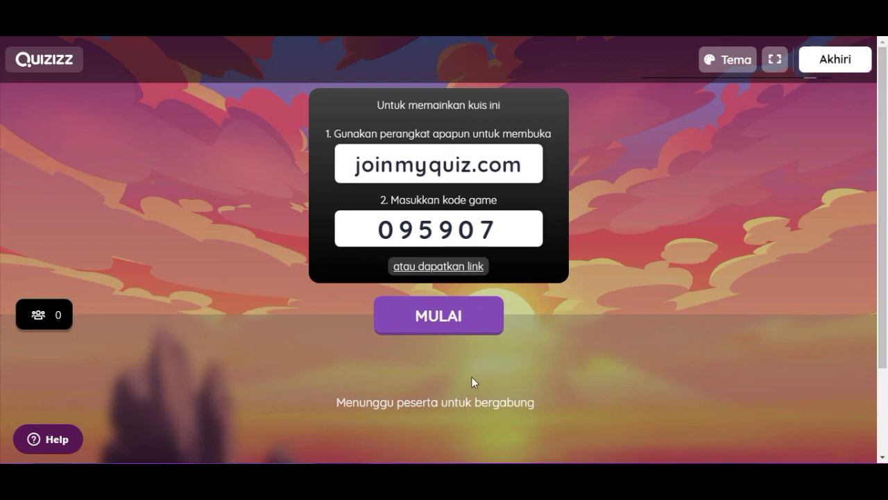
pyautogui.click(445, 323)
# Copy the join link for the students again and close the share dialog.
pyautogui.click(470, 266)
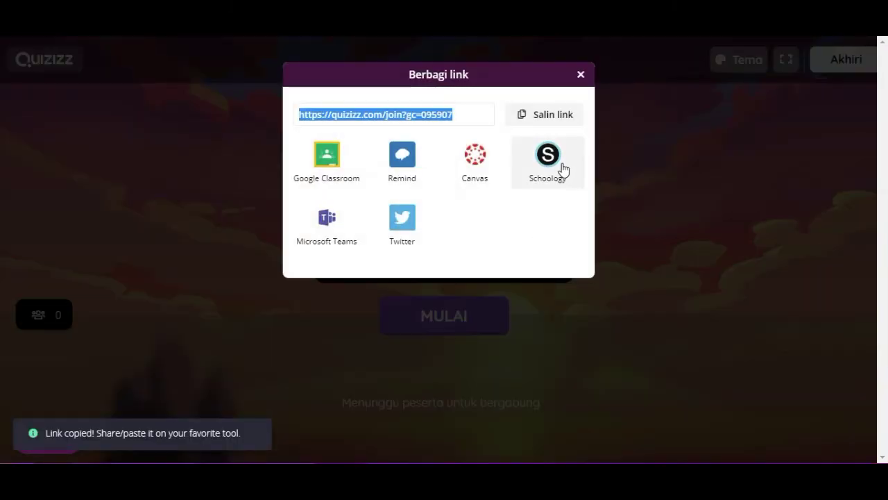
pyautogui.click(552, 118)
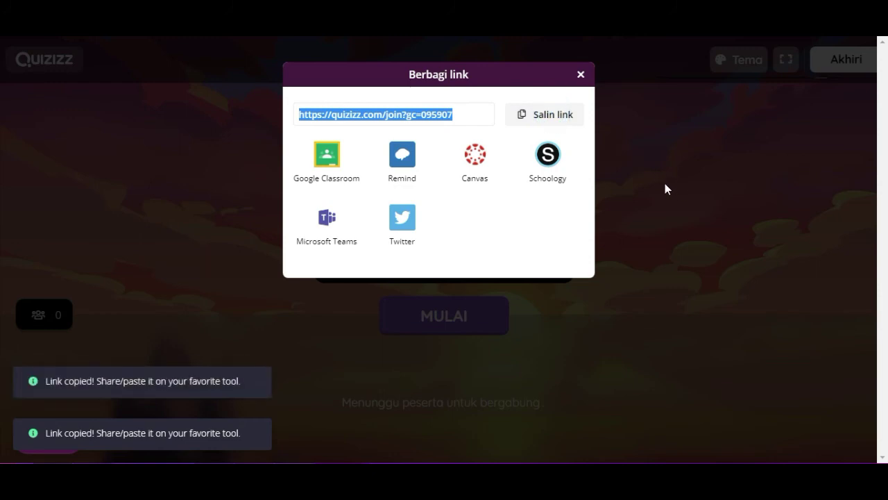
pyautogui.click(580, 75)
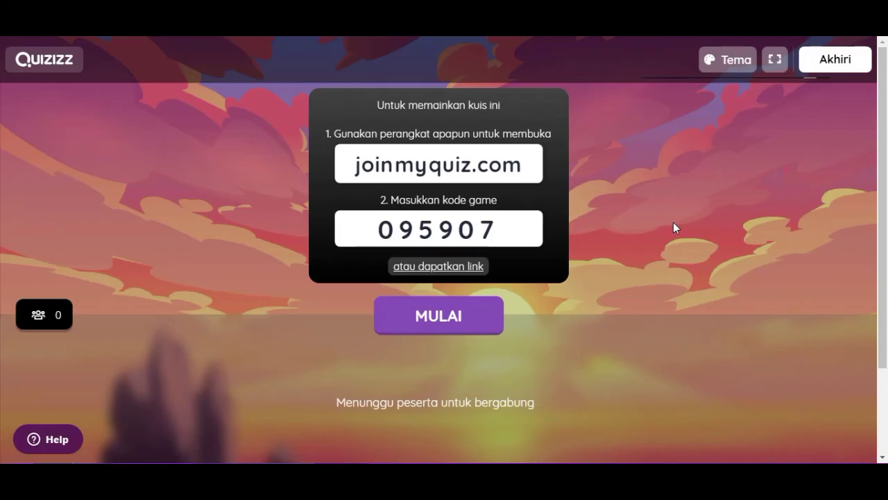
# Join the session from the student side under the name "siswa 1".
pyautogui.click(488, 161)
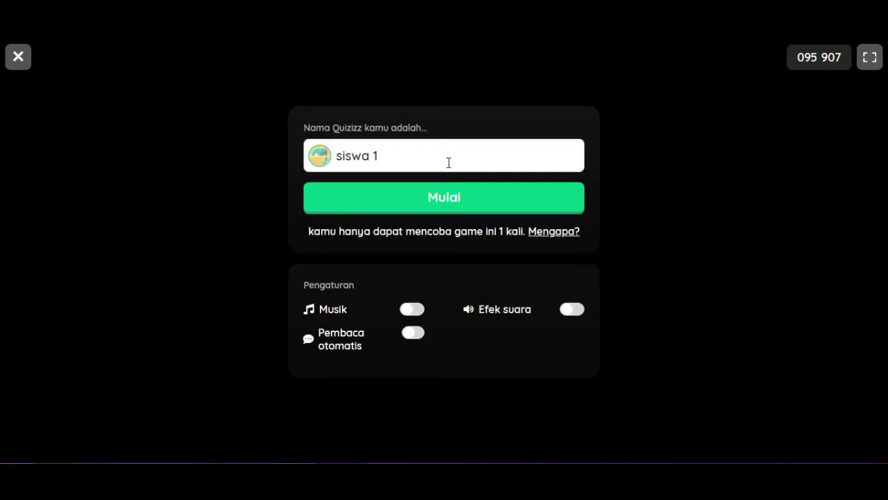
pyautogui.click(436, 158)
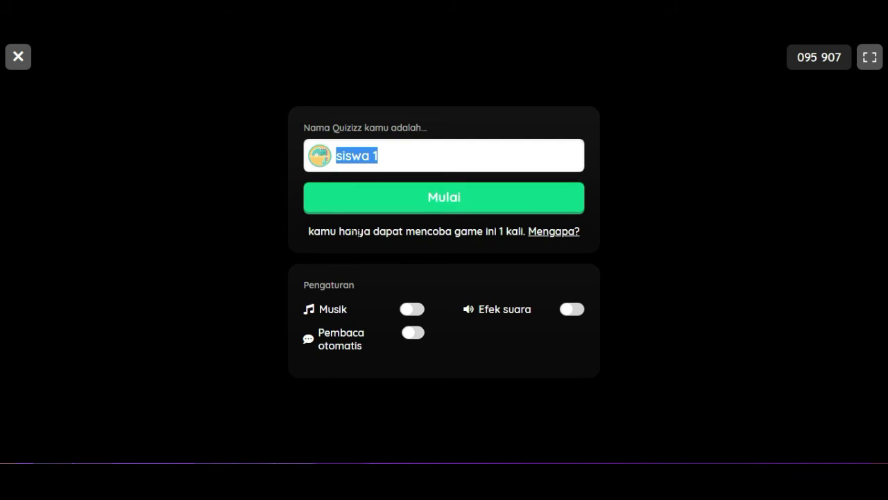
pyautogui.click(426, 201)
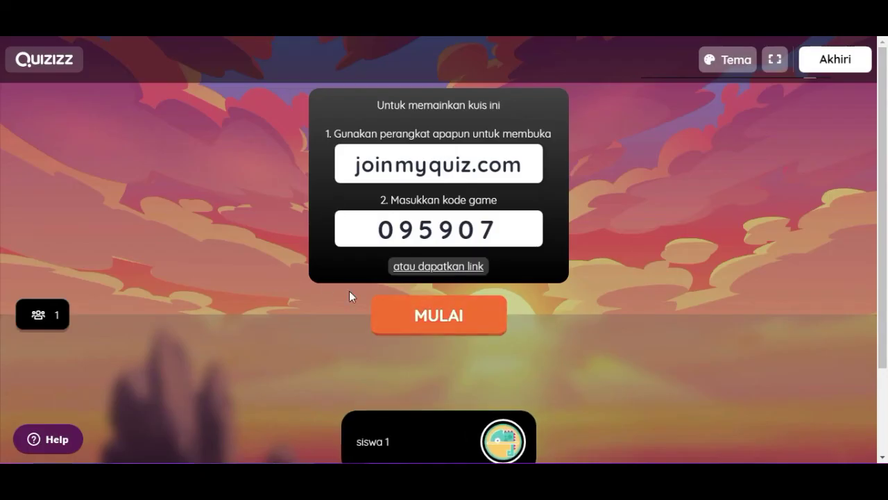
# Start the session as host and answer the student's first question with "tempat pertumbuhan dan perkembangan janin".
pyautogui.click(437, 317)
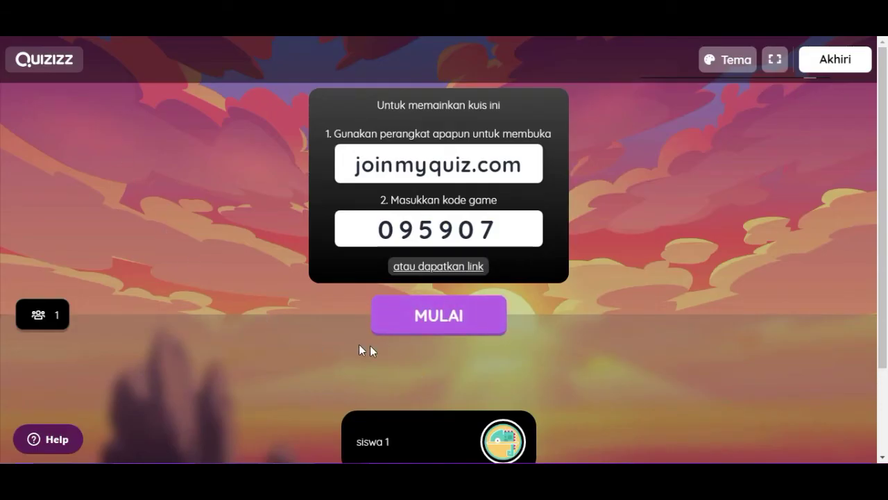
pyautogui.click(445, 327)
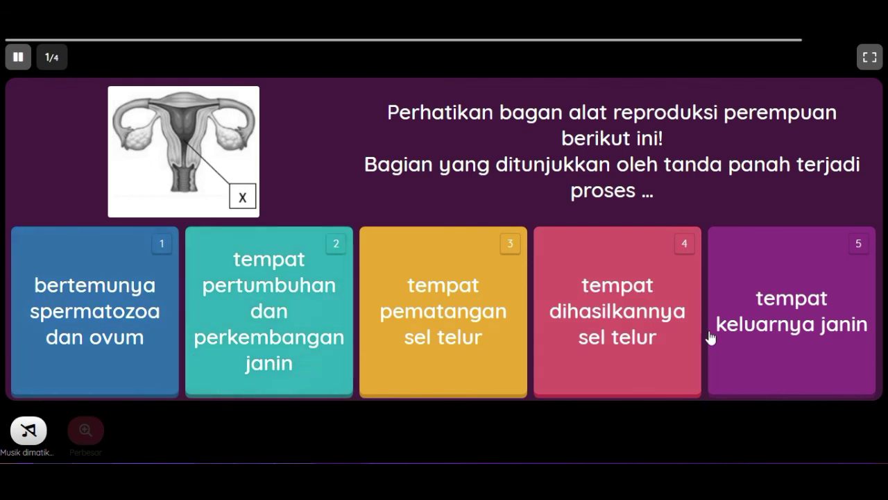
pyautogui.click(278, 302)
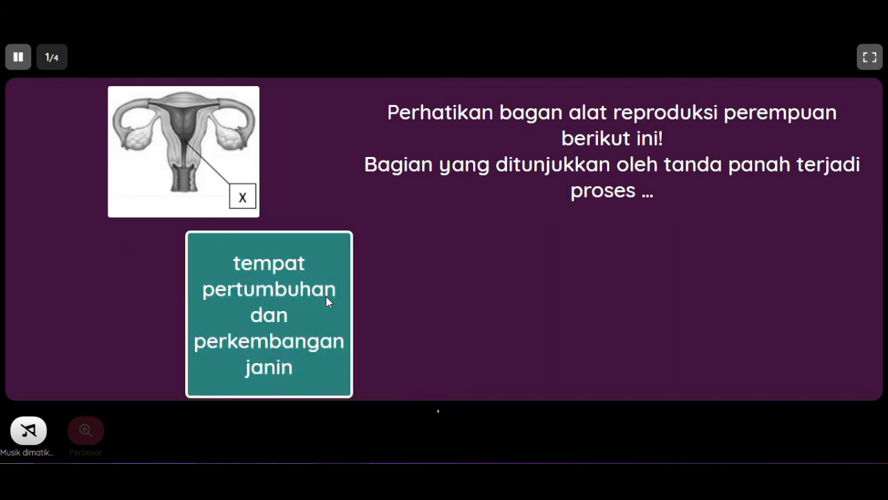